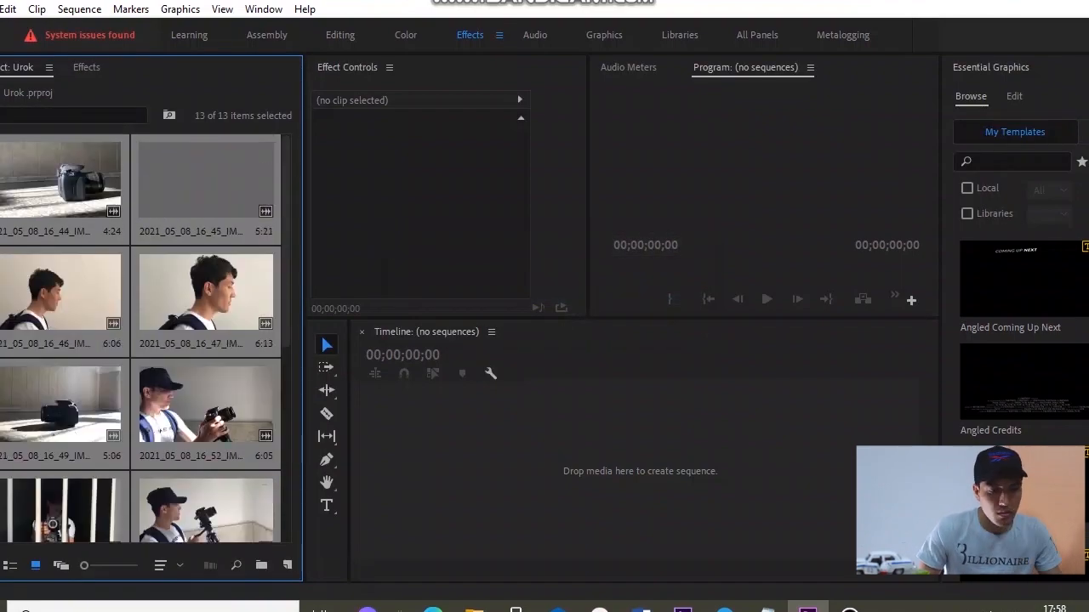
- Place IMG_1553.mp4 at the start of the sequence on tracks V1 and A1
{"action": "scroll", "coordinate": [207, 366], "scroll_direction": "down", "scroll_amount": 4}
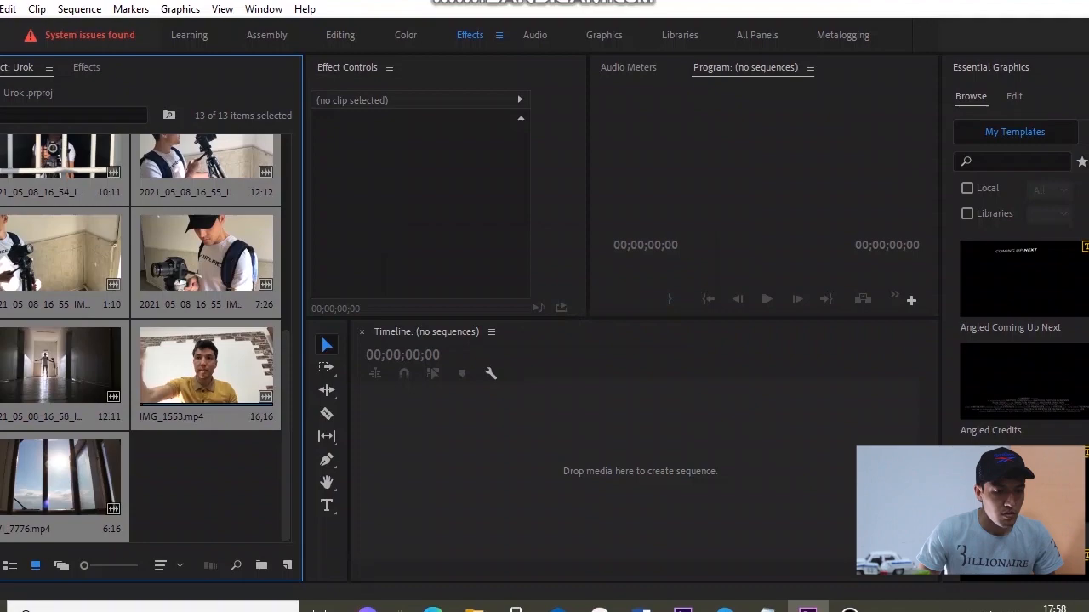
{"action": "left_click", "coordinate": [206, 485]}
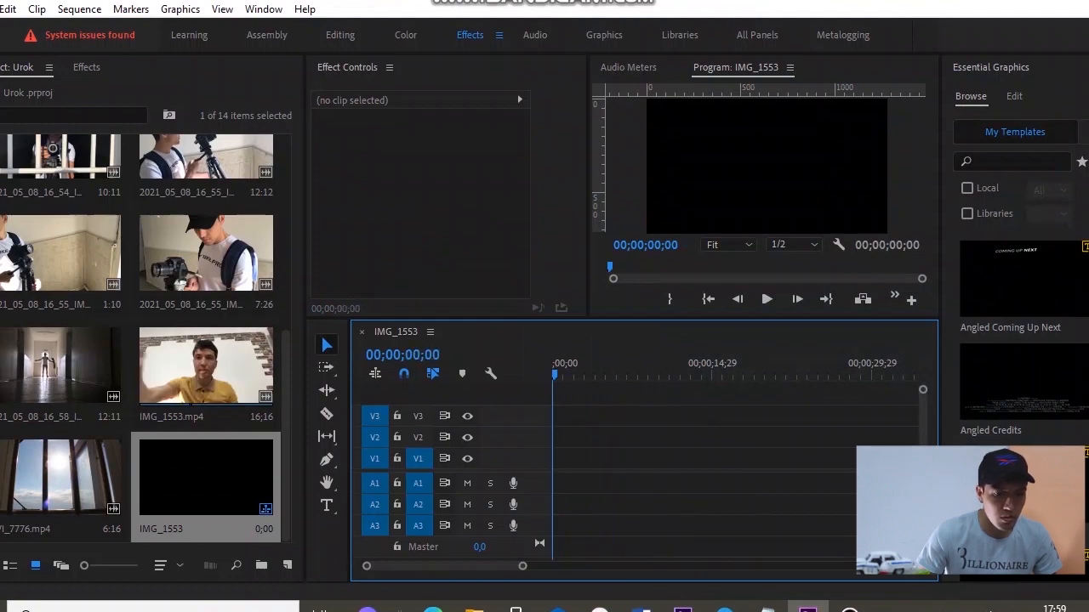
{"action": "left_click_drag", "start_coordinate": [190, 367], "coordinate": [558, 459]}
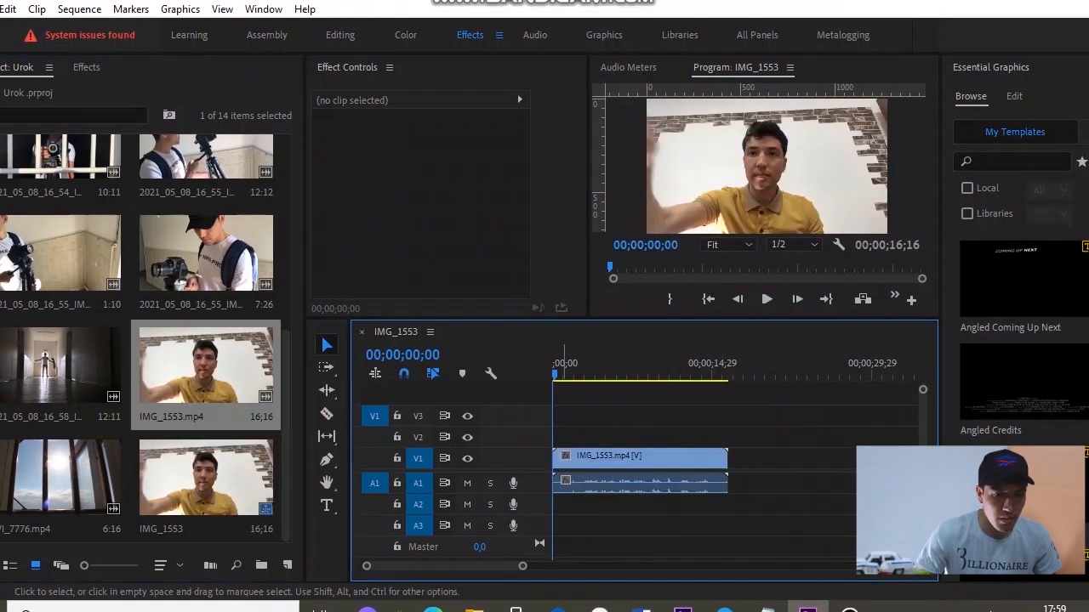
- Examine the opening second of the IMG_1553.mp4 clip for a suitable cut point
{"action": "left_click", "coordinate": [565, 372]}
{"action": "key", "text": "equal"}
{"action": "key", "text": "equal"}
{"action": "key", "text": "equal"}
{"action": "key", "text": "equal"}
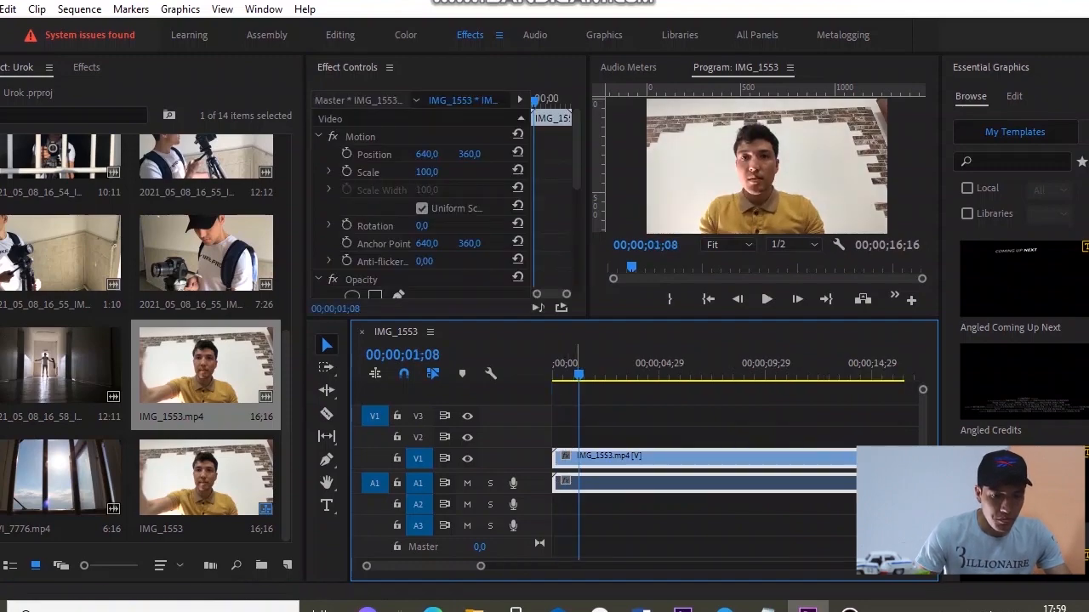
{"action": "key", "text": "minus"}
{"action": "key", "text": "minus"}
{"action": "key", "text": "minus"}
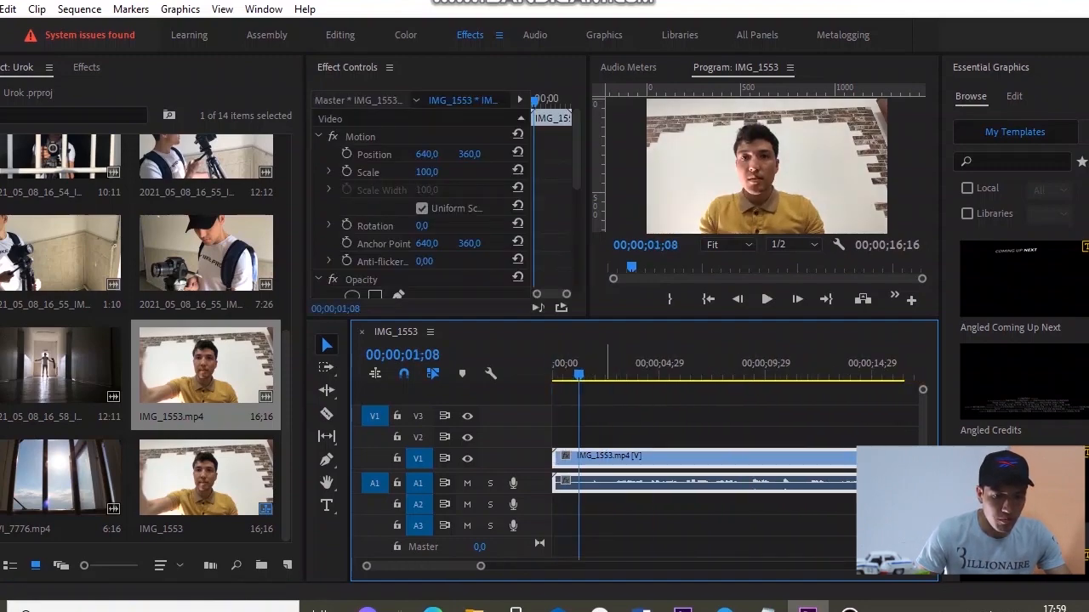
{"action": "mouse_move", "coordinate": [580, 375]}
{"action": "left_mouse_down"}
{"action": "mouse_move", "coordinate": [713, 374]}
{"action": "mouse_move", "coordinate": [562, 374]}
{"action": "left_mouse_up"}
{"action": "key", "text": "equal"}
{"action": "key", "text": "equal"}
{"action": "key", "text": "equal"}
{"action": "key", "text": "equal"}
{"action": "key", "text": "equal"}
{"action": "key", "text": "minus"}
{"action": "key", "text": "minus"}
{"action": "key", "text": "minus"}
{"action": "key", "text": "minus"}
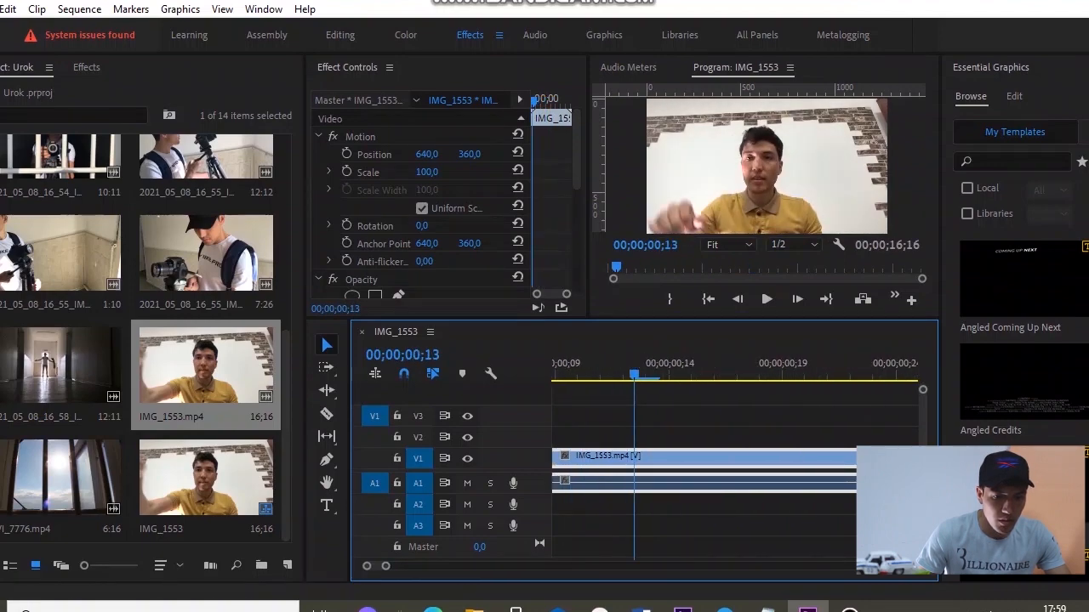
- Move the playhead to 00;00;03;00 and make the A1 track taller to show its waveform
{"action": "key", "text": "equal"}
{"action": "key", "text": "equal"}
{"action": "key", "text": "minus"}
{"action": "left_click_drag", "start_coordinate": [670, 374], "coordinate": [859, 374]}
{"action": "scroll", "coordinate": [859, 375], "scroll_direction": "down", "scroll_amount": 5}
{"action": "scroll", "coordinate": [737, 375], "scroll_direction": "down", "scroll_amount": 1}
{"action": "left_click_drag", "start_coordinate": [645, 374], "coordinate": [748, 374]}
{"action": "key", "text": "equal"}
{"action": "key", "text": "equal"}
{"action": "key", "text": "equal"}
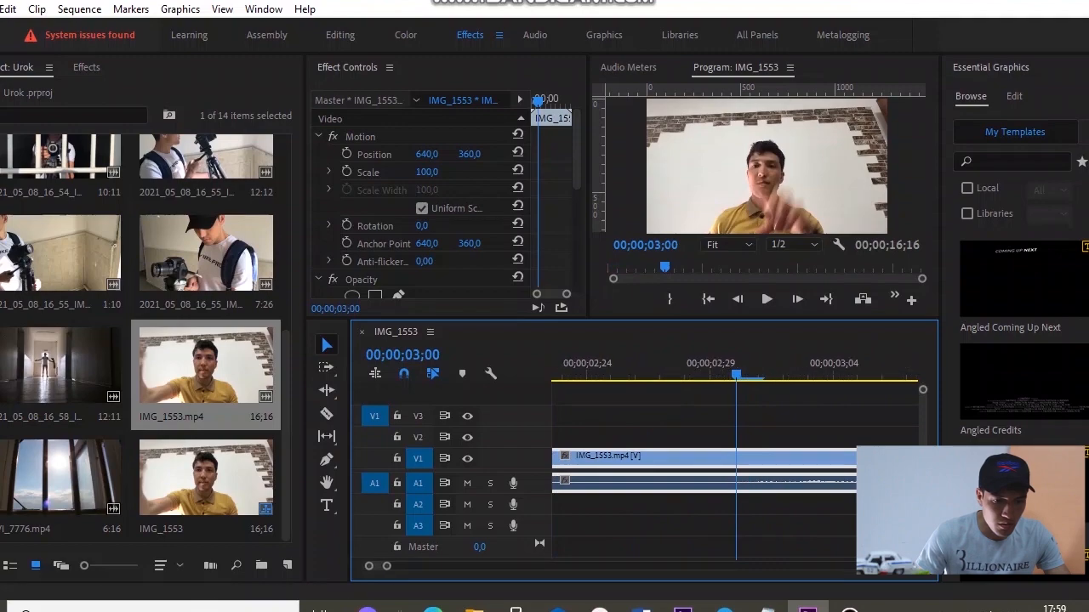
{"action": "left_click_drag", "start_coordinate": [511, 493], "coordinate": [511, 517]}
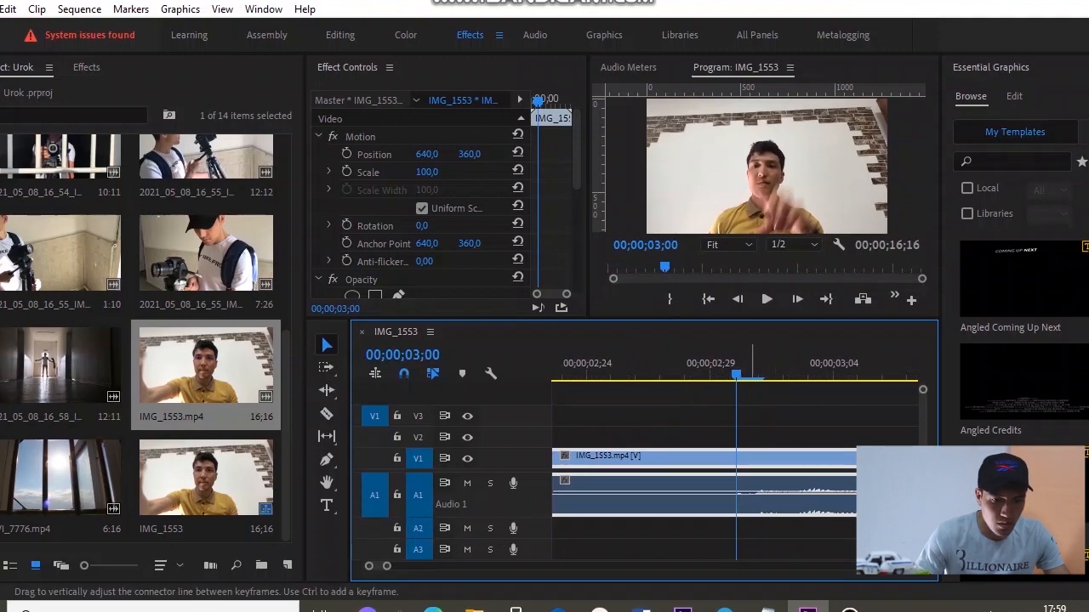
{"action": "mouse_move", "coordinate": [737, 374]}
{"action": "left_mouse_down"}
{"action": "mouse_move", "coordinate": [856, 375]}
{"action": "mouse_move", "coordinate": [711, 374]}
{"action": "mouse_move", "coordinate": [737, 374]}
{"action": "left_mouse_up"}
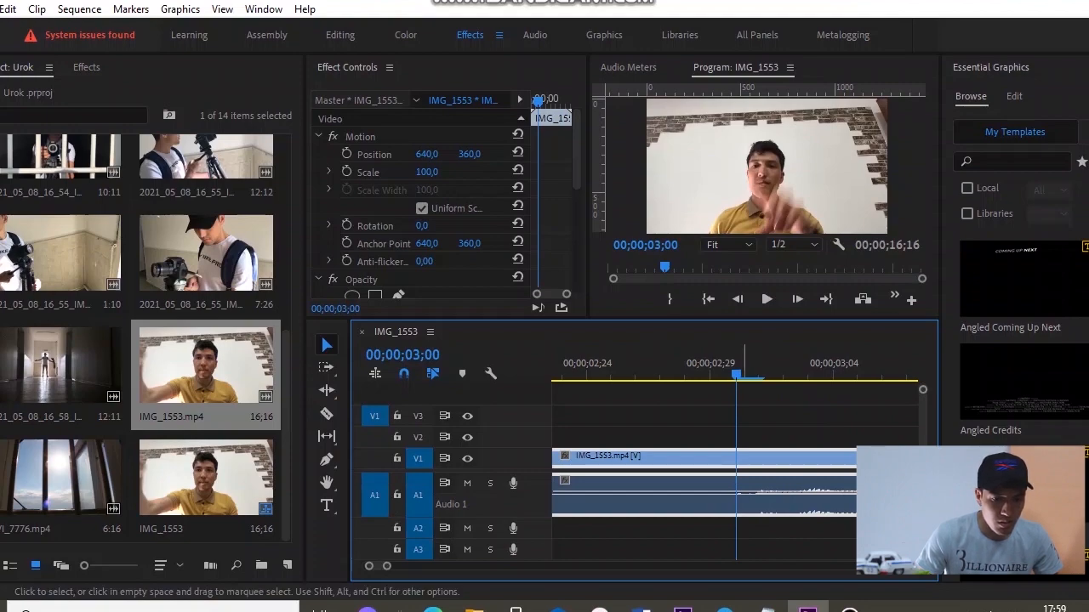
- Split the IMG_1553.mp4 clip at 00;00;03;00 with the Razor tool and return to the Selection tool
{"action": "key", "text": "c"}
{"action": "left_click", "coordinate": [736, 464]}
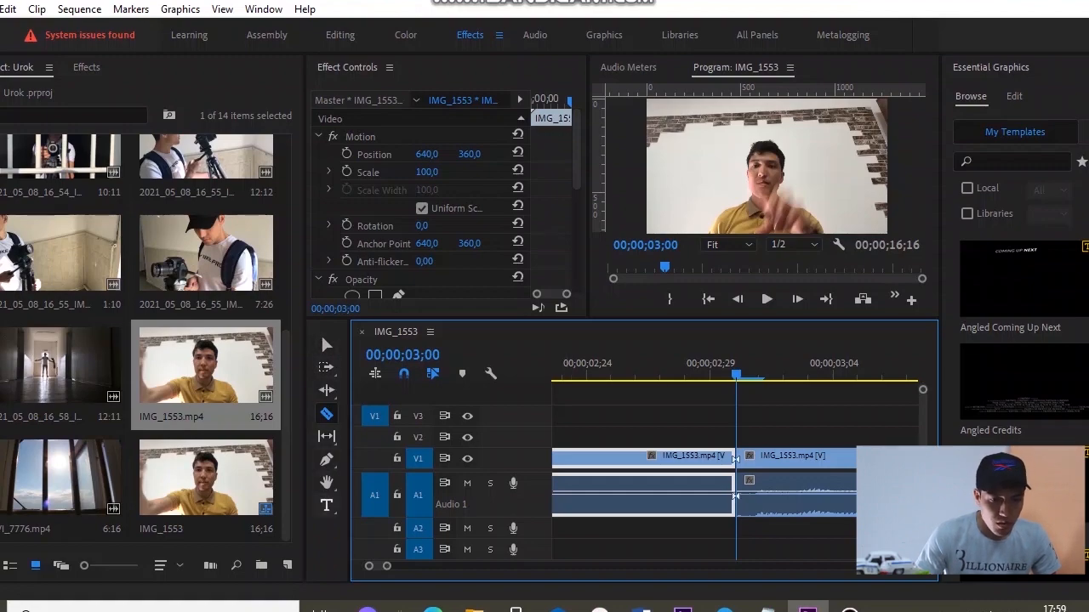
{"action": "key", "text": "v"}
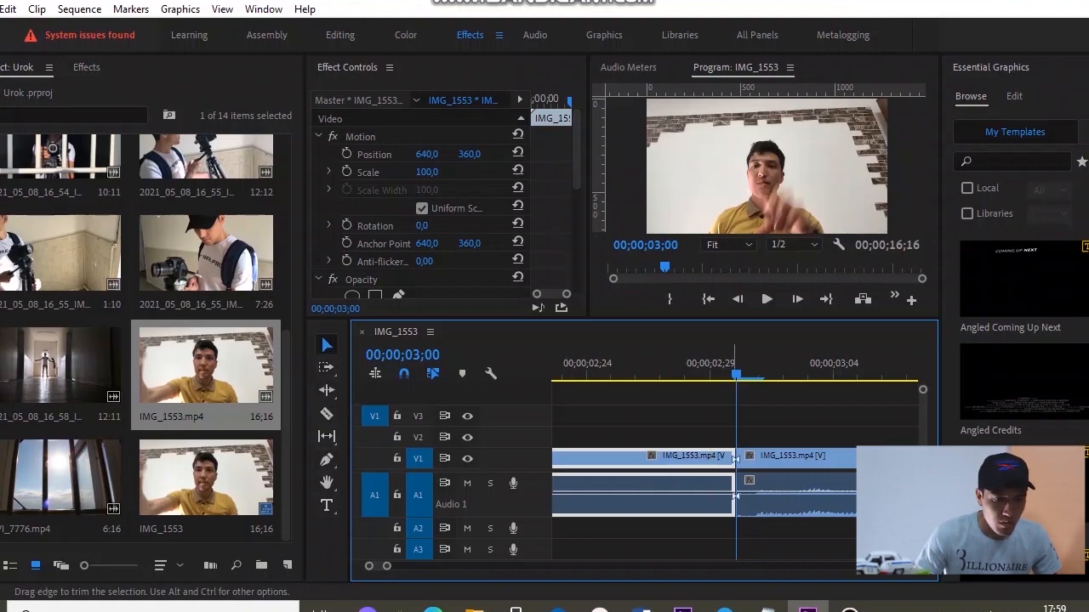
{"action": "left_click", "coordinate": [326, 346]}
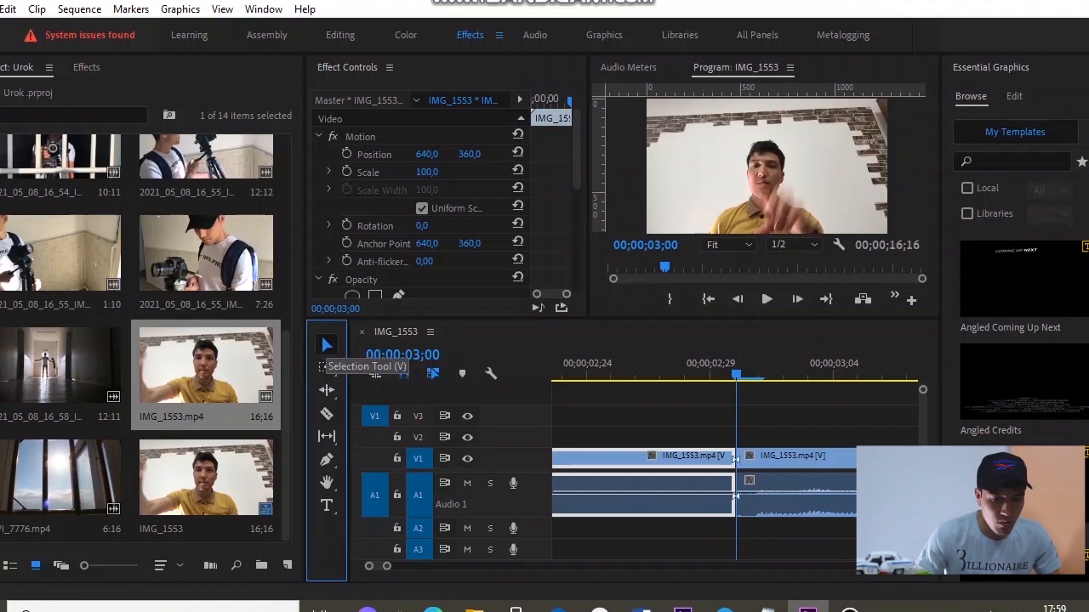
- Delete the part of the IMG_1553.mp4 clip before the cut at 00;00;03;00
{"action": "left_click", "coordinate": [682, 462]}
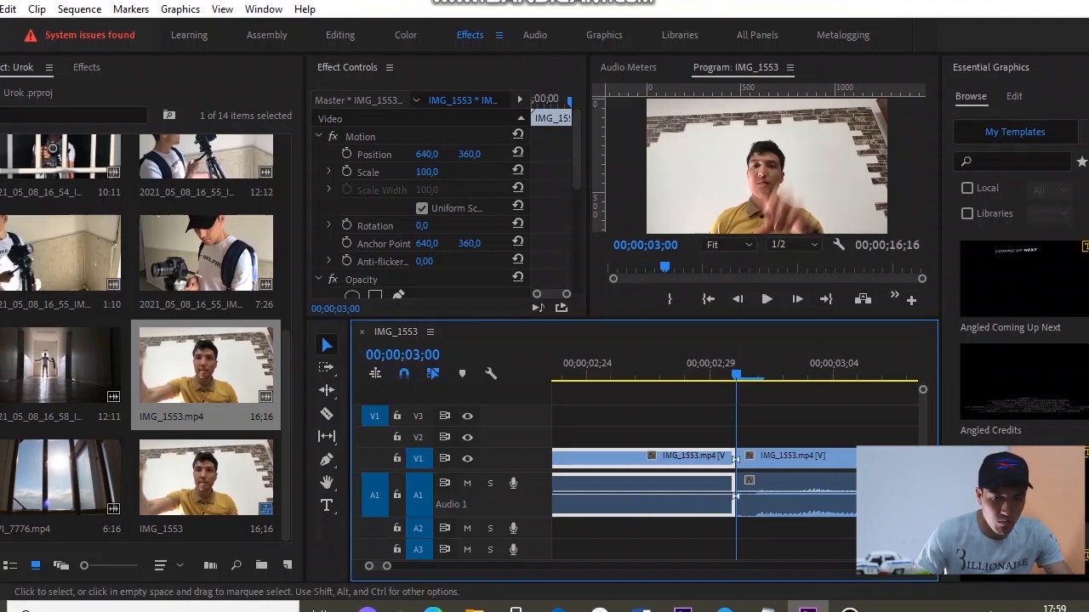
{"action": "left_click", "coordinate": [782, 462]}
{"action": "left_click", "coordinate": [696, 462]}
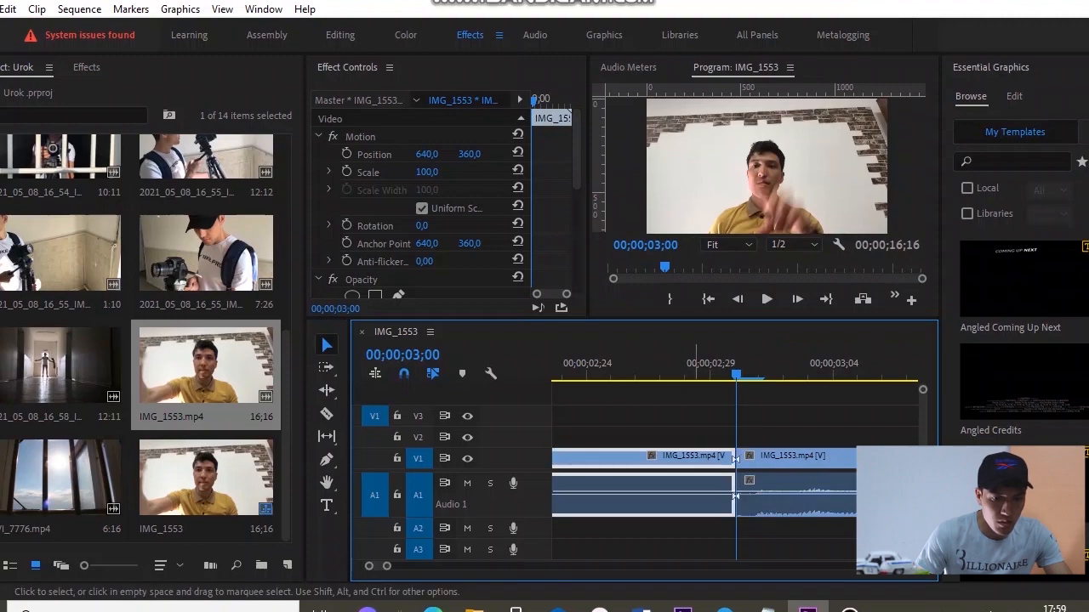
{"action": "key", "text": "Delete"}
- Try closing the empty gap before the remaining clip, and undo that deletion
{"action": "left_click", "coordinate": [698, 460]}
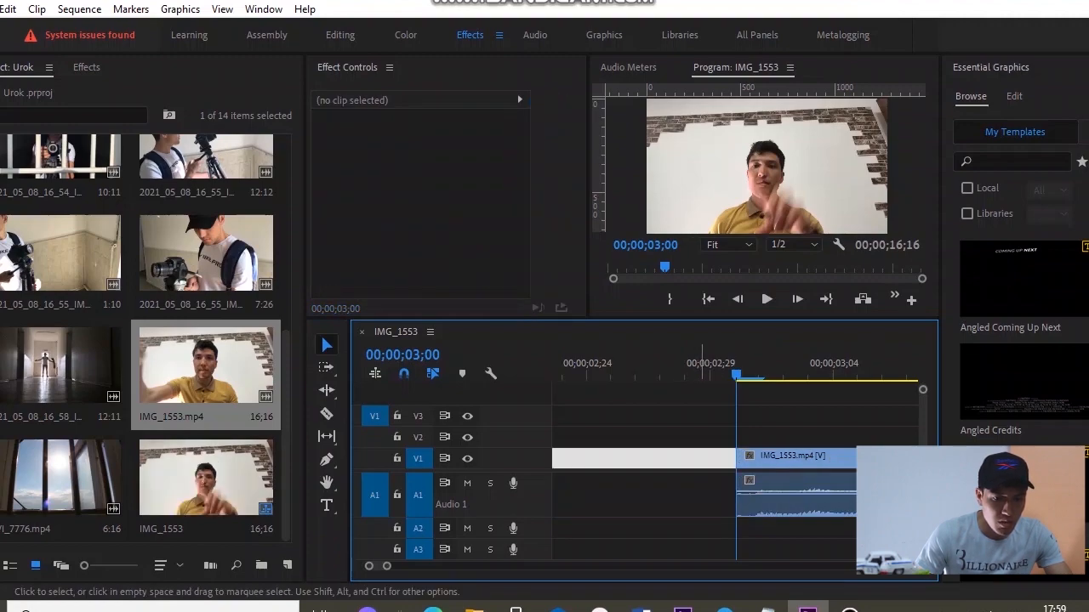
{"action": "key", "text": "Delete"}
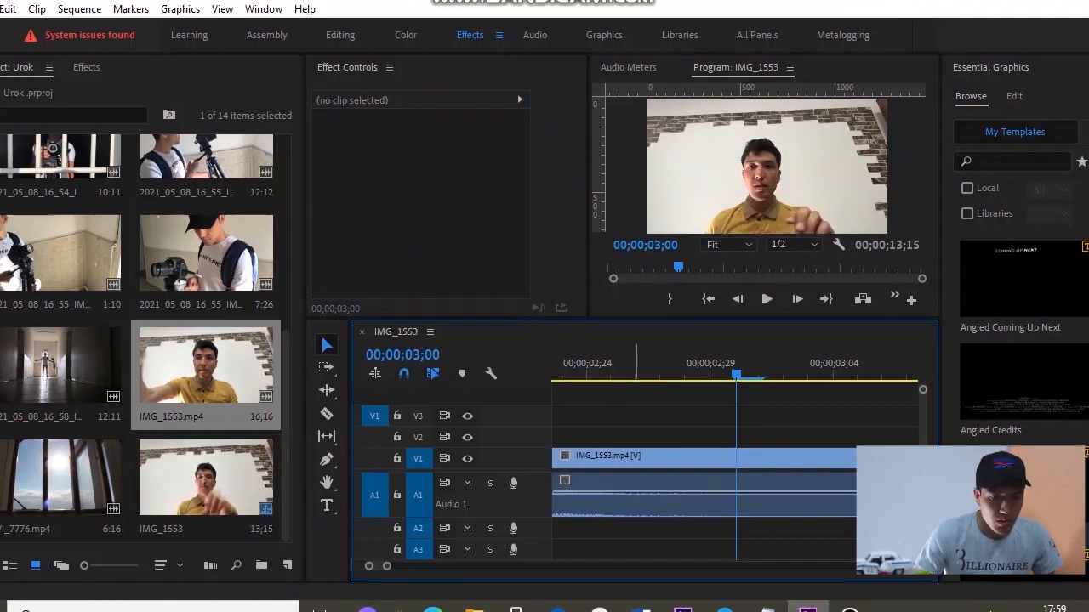
{"action": "key", "text": "ctrl+z"}
{"action": "key", "text": "Left"}
{"action": "key", "text": "Left"}
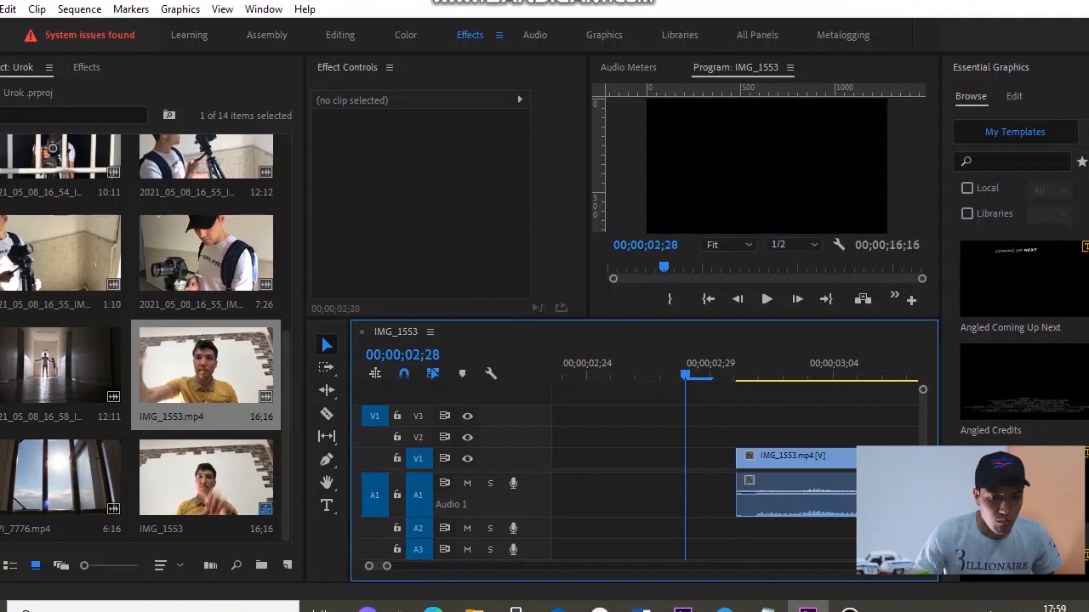
{"action": "left_click_drag", "start_coordinate": [685, 375], "coordinate": [830, 374]}
{"action": "scroll", "coordinate": [732, 477], "scroll_direction": "up", "scroll_amount": 1}
{"action": "left_click", "coordinate": [711, 374]}
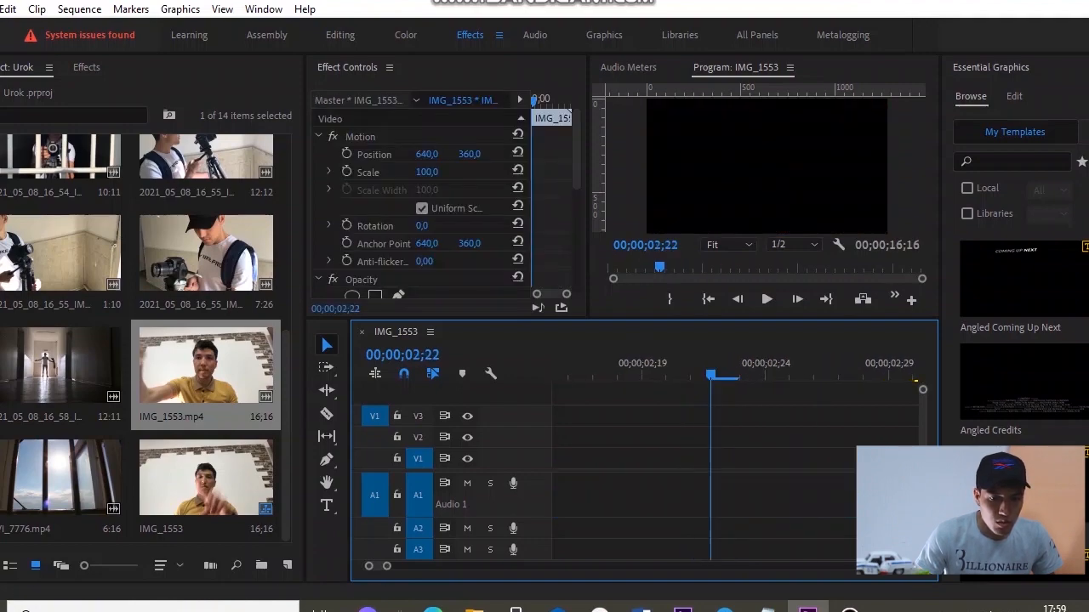
- Close the empty gap on V1 so the remaining IMG_1553.mp4 clip starts at the beginning of the sequence
{"action": "left_click", "coordinate": [877, 460]}
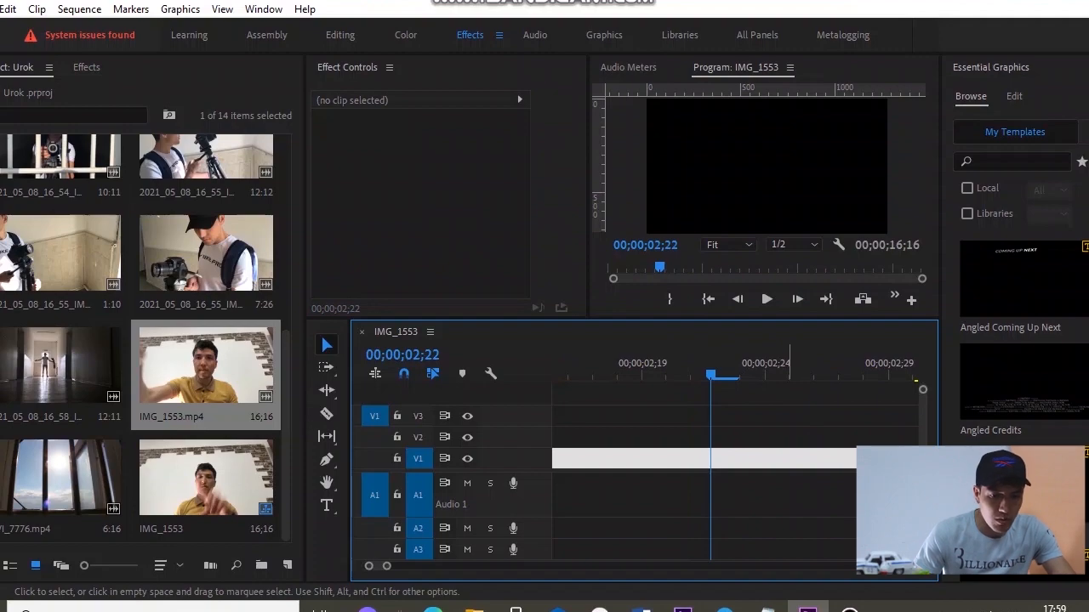
{"action": "key", "text": "Delete"}
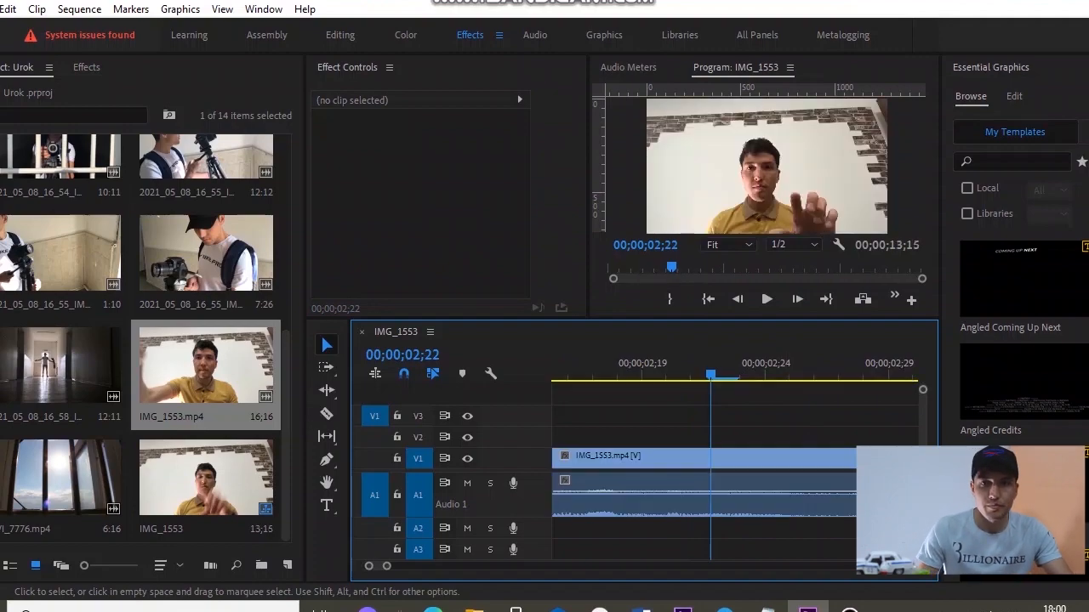
{"action": "left_click", "coordinate": [740, 459]}
{"action": "key", "text": "minus"}
{"action": "key", "text": "minus"}
{"action": "key", "text": "minus"}
{"action": "key", "text": "minus"}
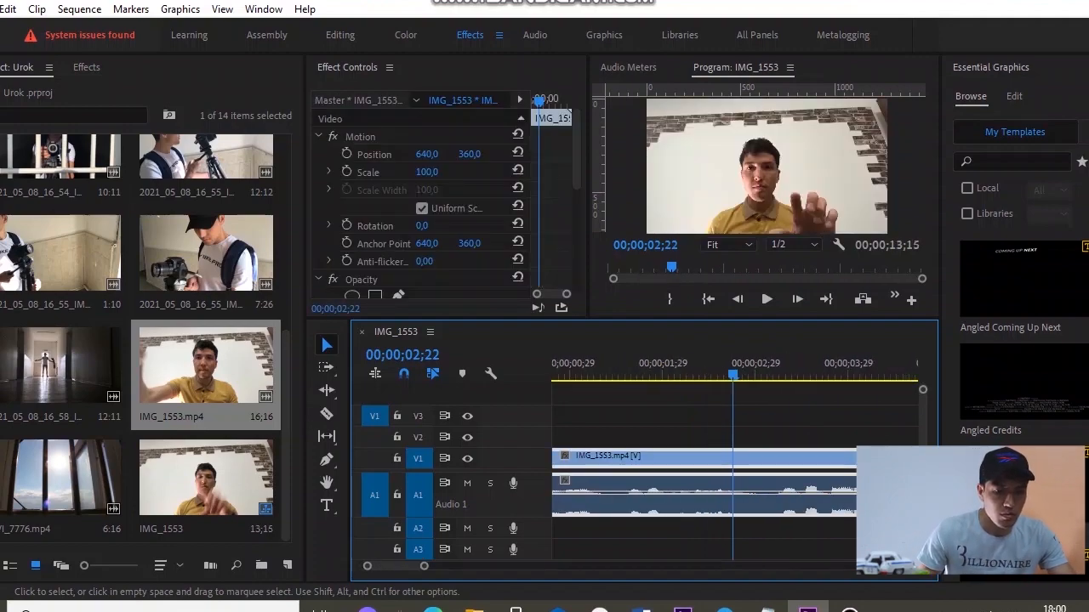
- Play the trimmed clip from the start to check where its useful footage ends
{"action": "left_click", "coordinate": [640, 374]}
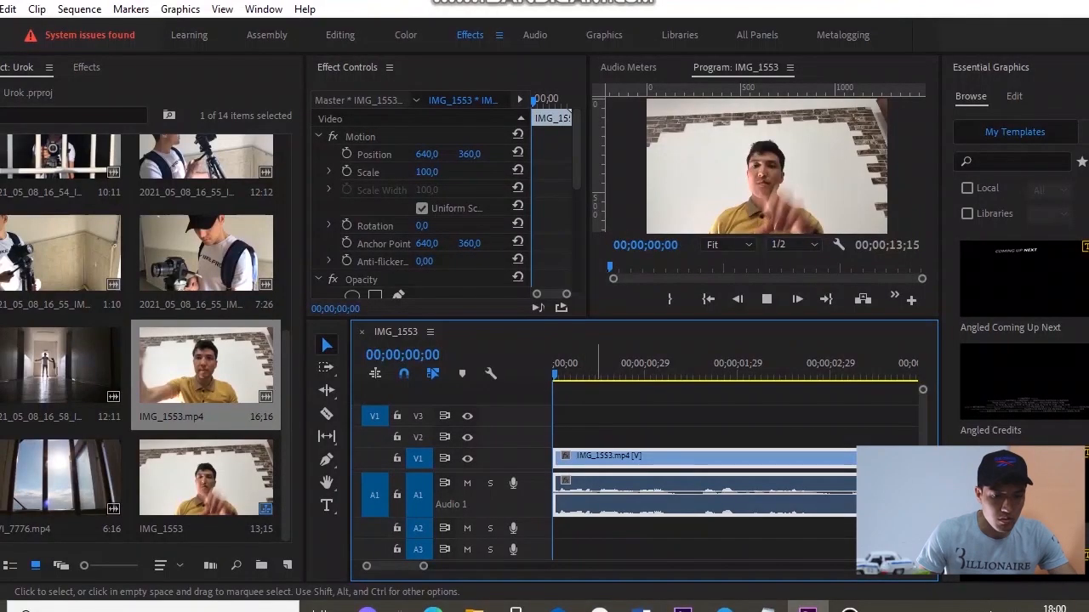
{"action": "key", "text": "space"}
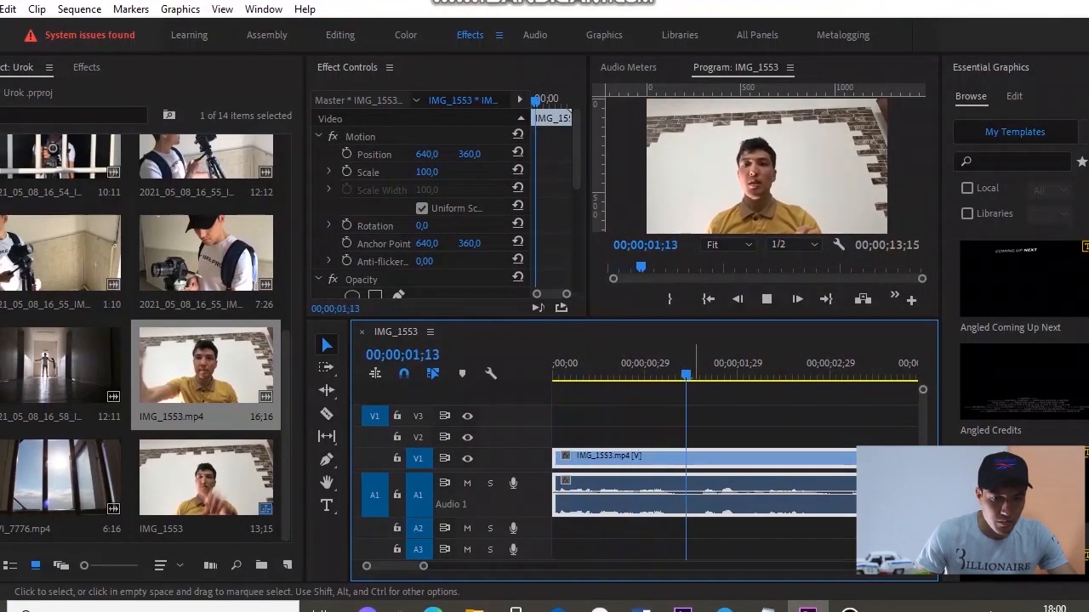
{"action": "key", "text": "minus"}
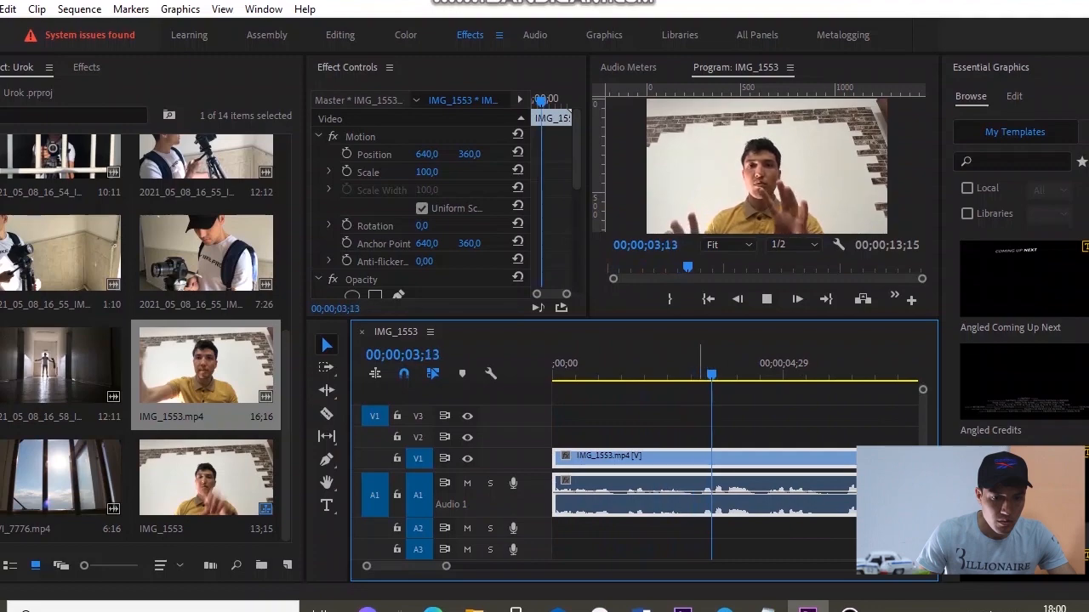
{"action": "key", "text": "minus"}
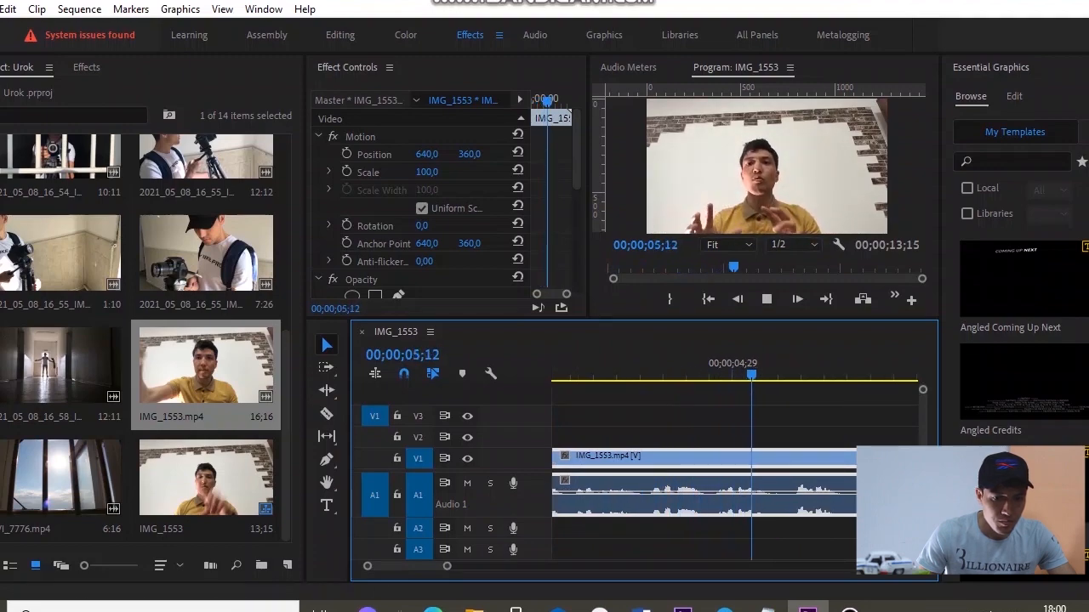
{"action": "key", "text": "minus"}
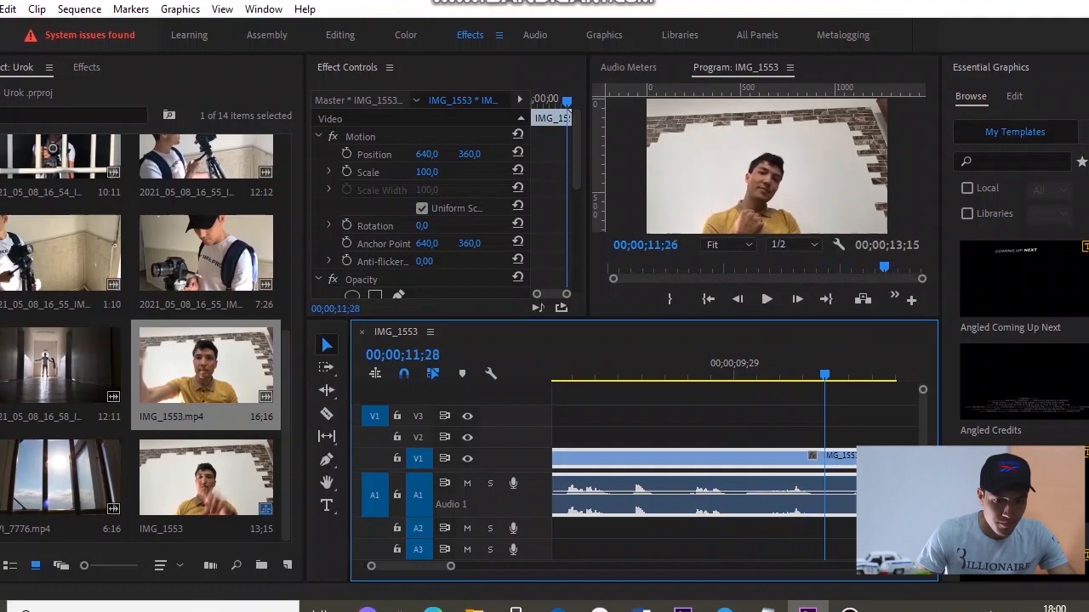
- Split the IMG_1553.mp4 clip at 00;00;11;18 with the Razor tool and return to the Selection tool
{"action": "key", "text": "Left"}
{"action": "key", "text": "Left"}
{"action": "key", "text": "Left"}
{"action": "key", "text": "Left"}
{"action": "key", "text": "Left"}
{"action": "key", "text": "Left"}
{"action": "key", "text": "Left"}
{"action": "key", "text": "Left"}
{"action": "key", "text": "Left"}
{"action": "key", "text": "Left"}
{"action": "key", "text": "Left"}
{"action": "key", "text": "Left"}
{"action": "key", "text": "Left"}
{"action": "key", "text": "Left"}
{"action": "key", "text": "Left"}
{"action": "key", "text": "Left"}
{"action": "key", "text": "Left"}
{"action": "key", "text": "Left"}
{"action": "key", "text": "Left"}
{"action": "key", "text": "Left"}
{"action": "key", "text": "Right"}
{"action": "key", "text": "Right"}
{"action": "key", "text": "Right"}
{"action": "key", "text": "Right"}
{"action": "key", "text": "Right"}
{"action": "key", "text": "Right"}
{"action": "key", "text": "Right"}
{"action": "key", "text": "Right"}
{"action": "key", "text": "Right"}
{"action": "key", "text": "Right"}
{"action": "key", "text": "Right"}
{"action": "key", "text": "Right"}
{"action": "key", "text": "Right"}
{"action": "key", "text": "Right"}
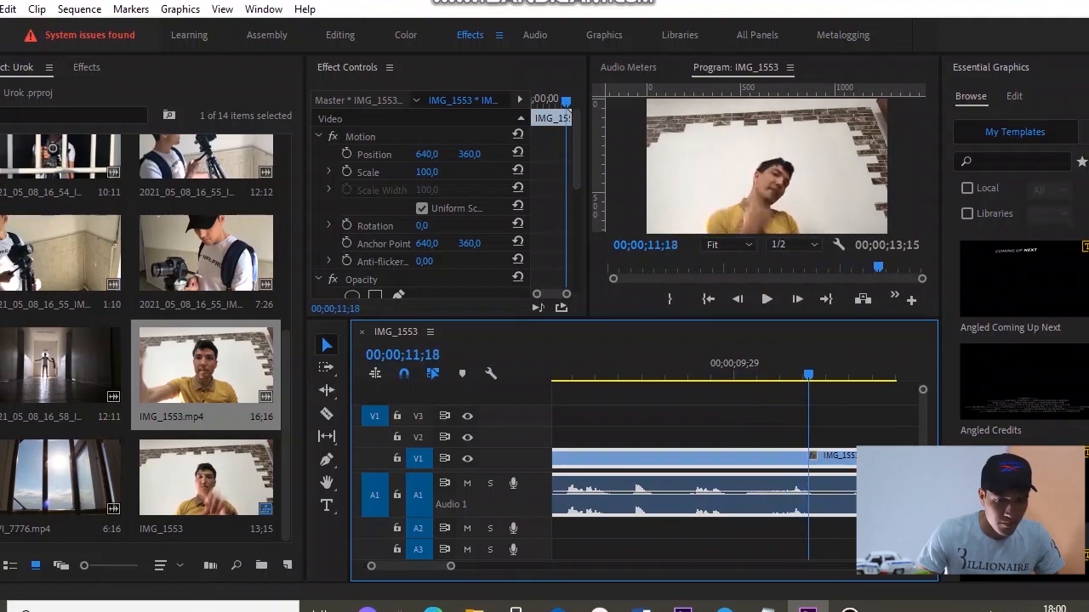
{"action": "key", "text": "c"}
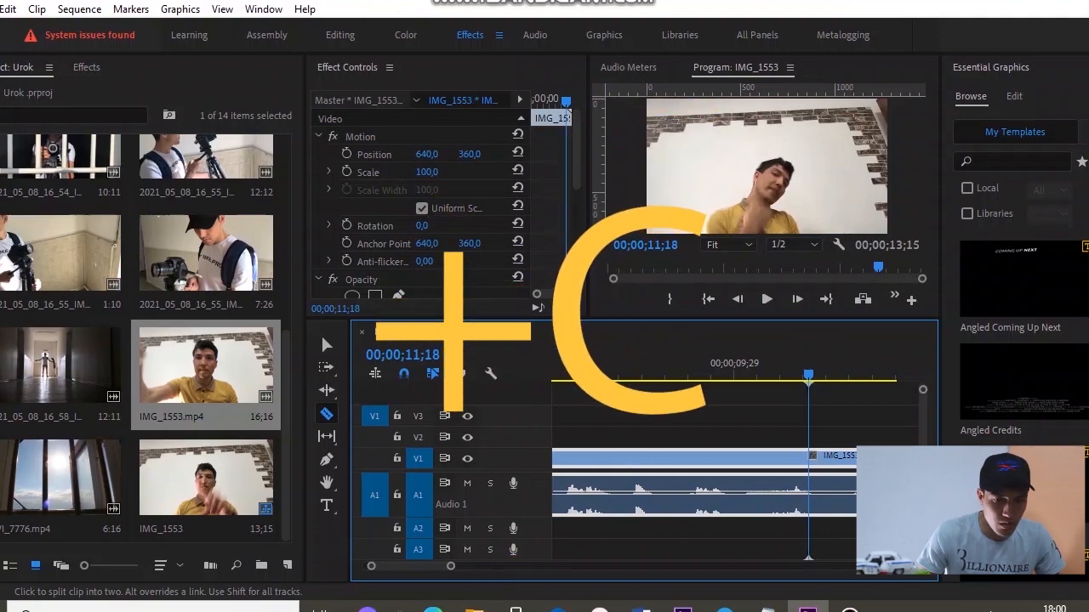
{"action": "left_click", "coordinate": [807, 459]}
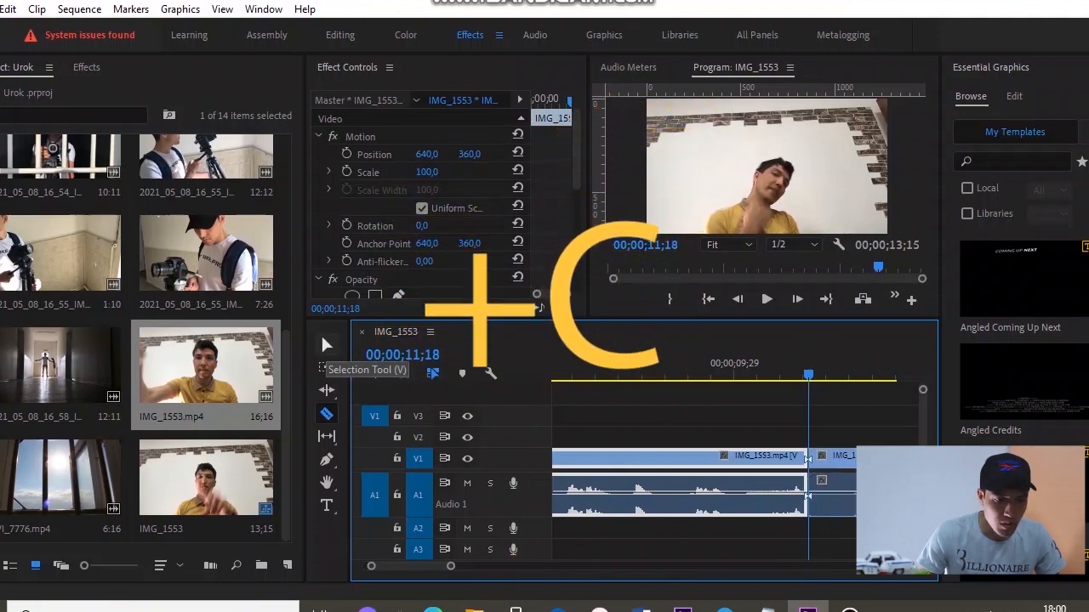
{"action": "left_click", "coordinate": [325, 344]}
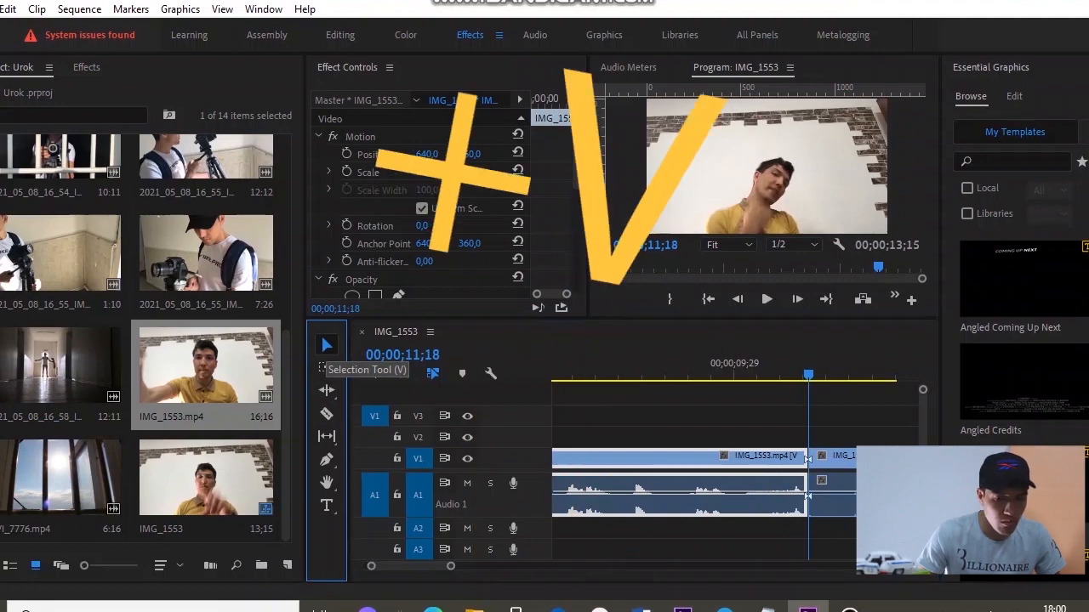
- Delete the part of the clip after the 00;00;11;18 cut and return the playhead to the sequence start
{"action": "left_click", "coordinate": [833, 460]}
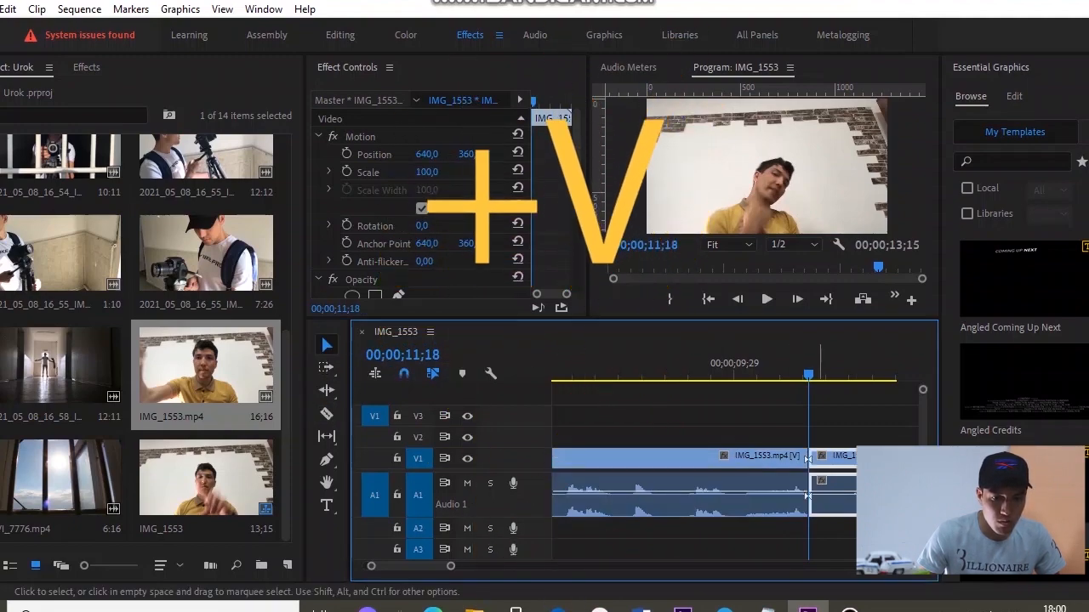
{"action": "left_click", "coordinate": [833, 375]}
{"action": "key", "text": "Delete"}
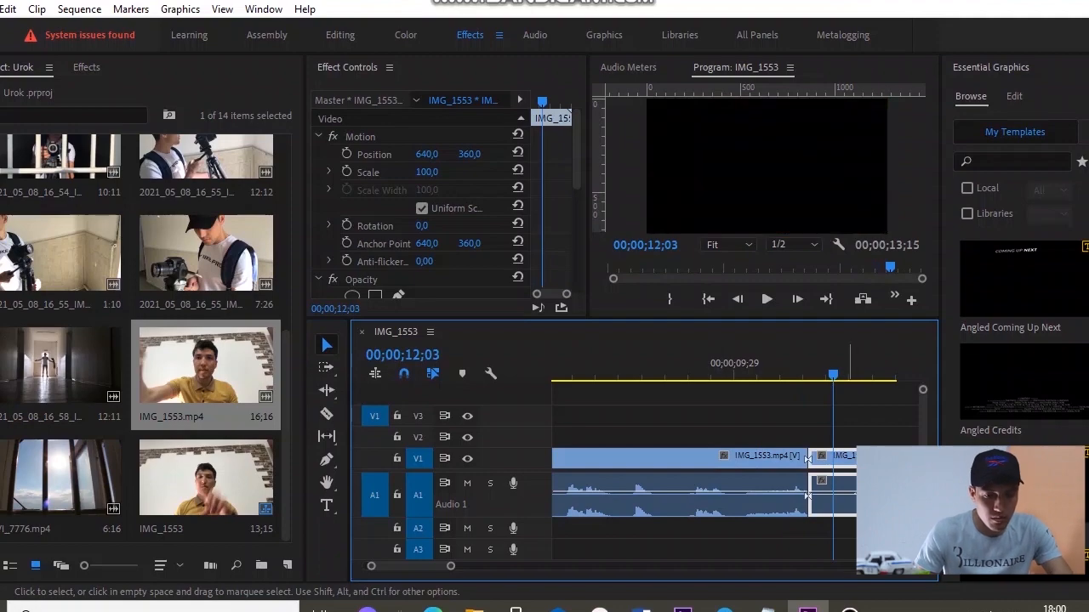
{"action": "key", "text": "minus"}
{"action": "key", "text": "minus"}
{"action": "key", "text": "minus"}
{"action": "key", "text": "minus"}
{"action": "left_click_drag", "start_coordinate": [589, 374], "coordinate": [552, 374]}
{"action": "key", "text": "equal"}
{"action": "key", "text": "equal"}
{"action": "key", "text": "minus"}
{"action": "key", "text": "minus"}
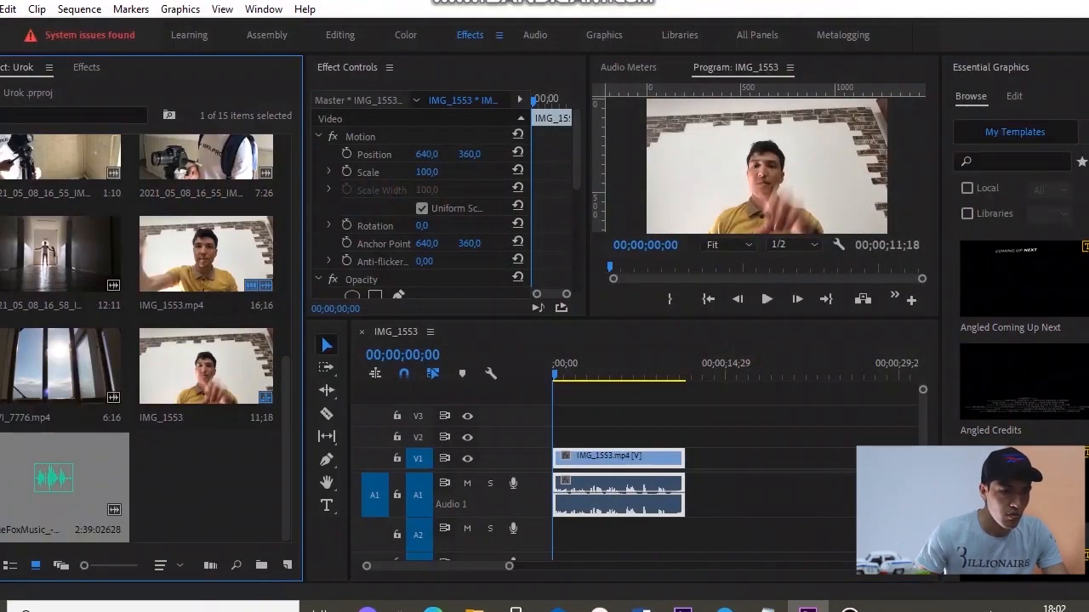
- Place the BlueFoxMusic audio on A2 and, while playing the sequence from the start, shift it to begin at about 8 seconds
{"action": "left_click_drag", "start_coordinate": [54, 479], "coordinate": [661, 538]}
{"action": "left_click_drag", "start_coordinate": [595, 372], "coordinate": [551, 372]}
{"action": "key", "text": "space"}
{"action": "key", "text": "="}
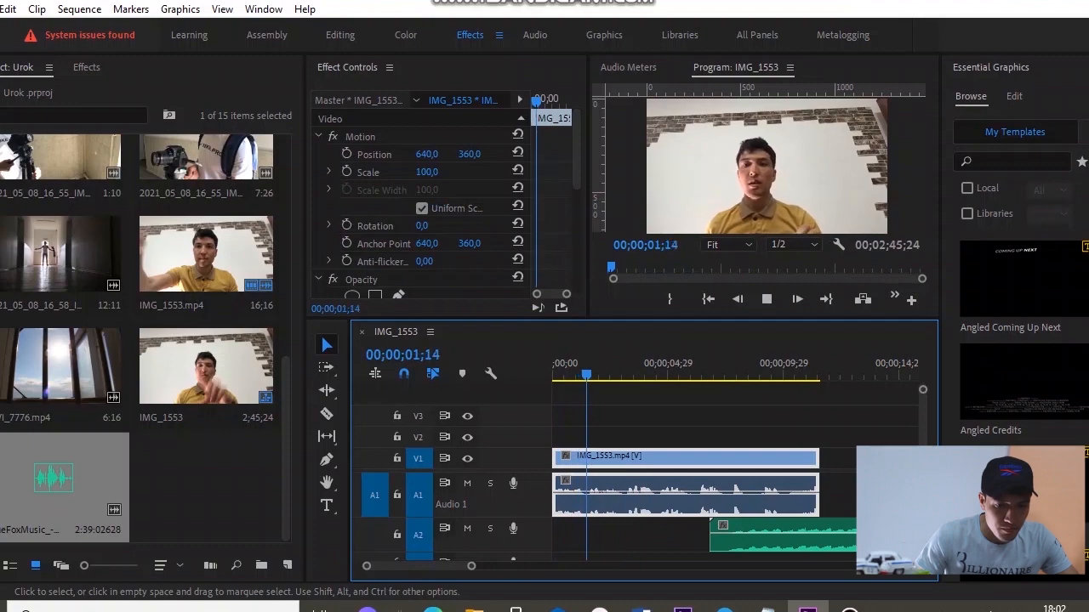
{"action": "left_click_drag", "start_coordinate": [753, 537], "coordinate": [788, 537]}
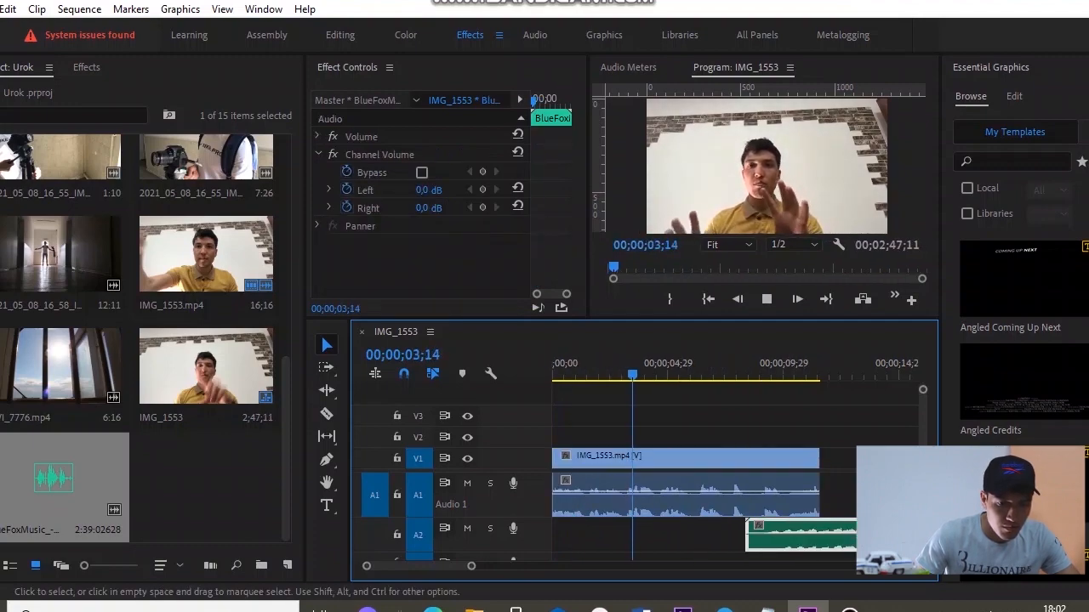
- Shift the BlueFoxMusic clip on A2 to begin at 00;00;07;20 and play the sequence around its start
{"action": "scroll", "coordinate": [741, 536], "scroll_direction": "down", "scroll_amount": 1}
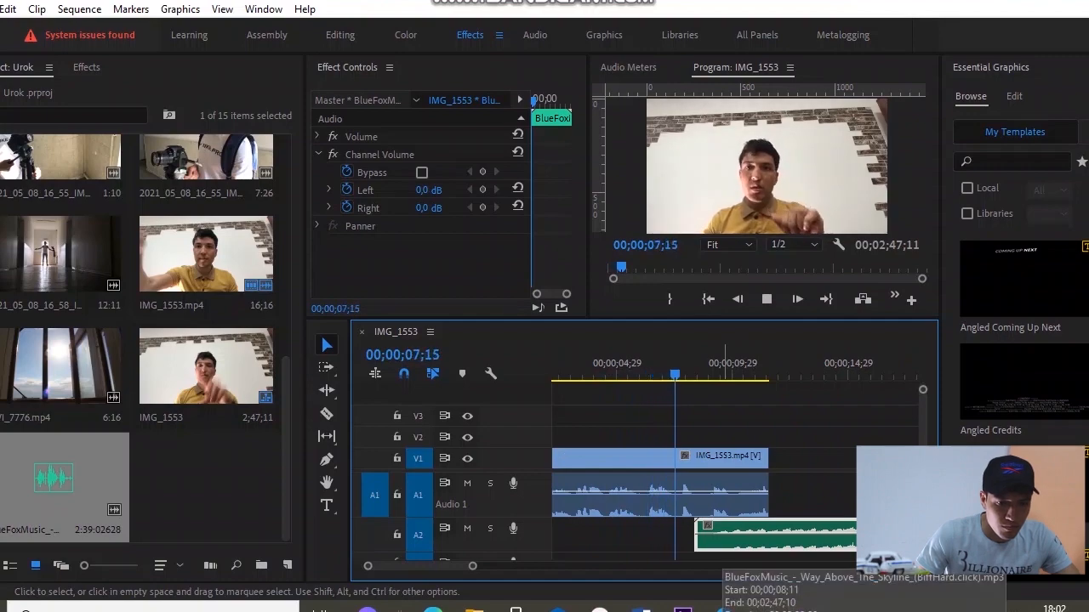
{"action": "mouse_move", "coordinate": [723, 537]}
{"action": "left_mouse_down"}
{"action": "mouse_move", "coordinate": [706, 538]}
{"action": "mouse_move", "coordinate": [706, 525]}
{"action": "mouse_move", "coordinate": [754, 525]}
{"action": "mouse_move", "coordinate": [729, 525]}
{"action": "left_mouse_up"}
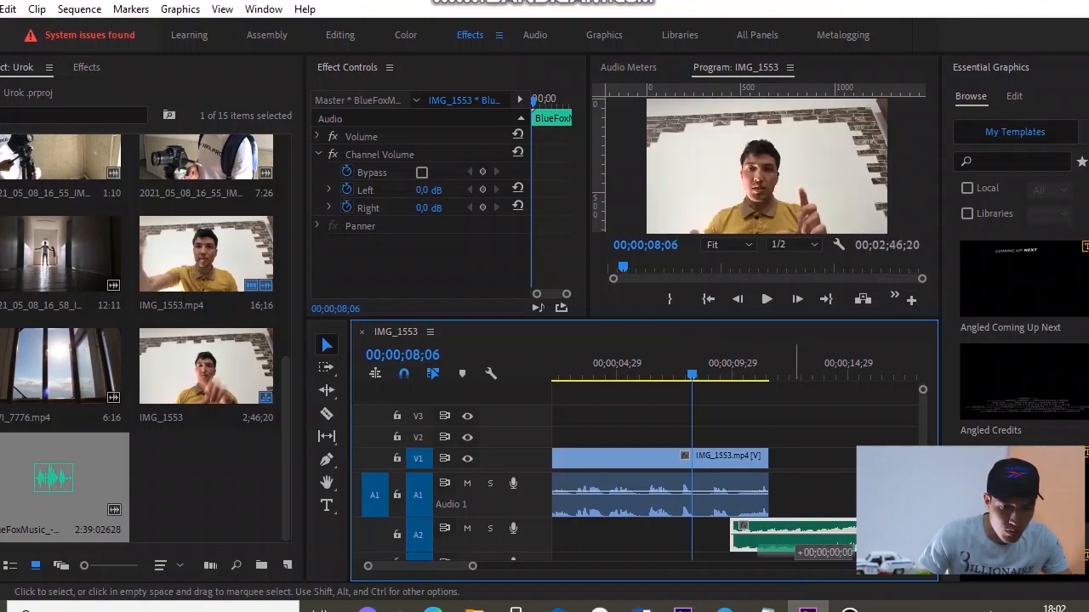
{"action": "left_click_drag", "start_coordinate": [796, 537], "coordinate": [722, 533]}
{"action": "left_click", "coordinate": [679, 369]}
{"action": "key", "text": "space"}
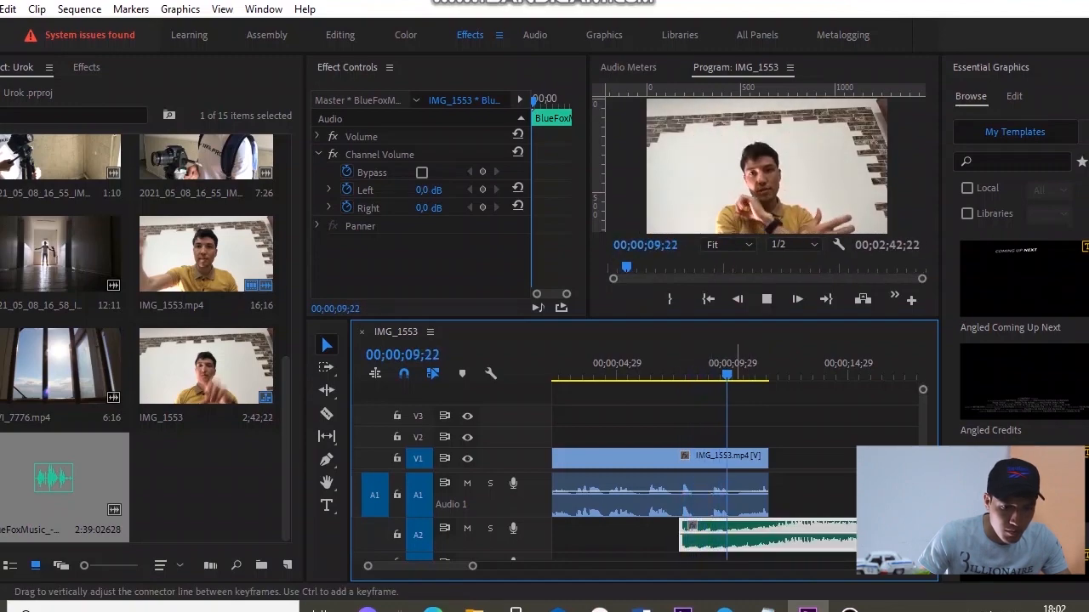
{"action": "key", "text": "space"}
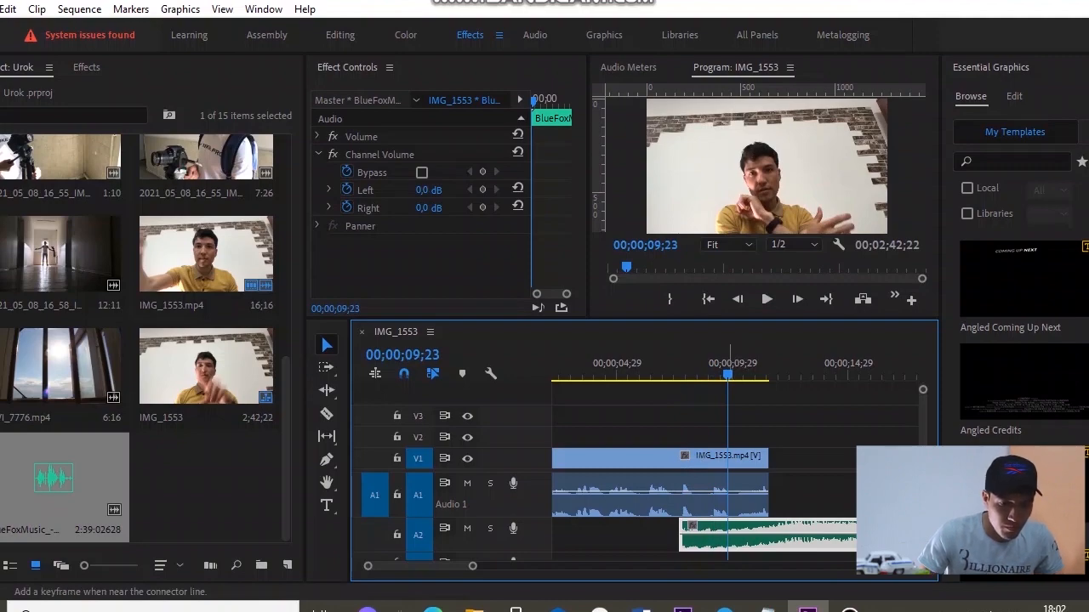
- Undo the trial volume keyframe on the BlueFoxMusic clip, make track A2 taller and lower the whole clip's volume slightly
{"action": "left_click_drag", "start_coordinate": [717, 532], "coordinate": [696, 545]}
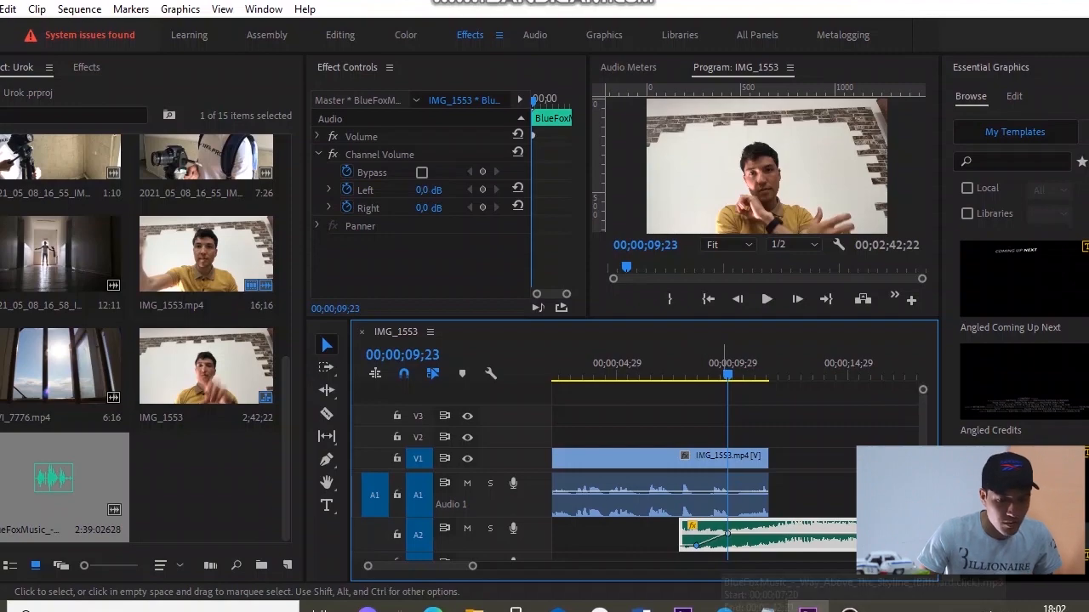
{"action": "key", "text": "ctrl+z"}
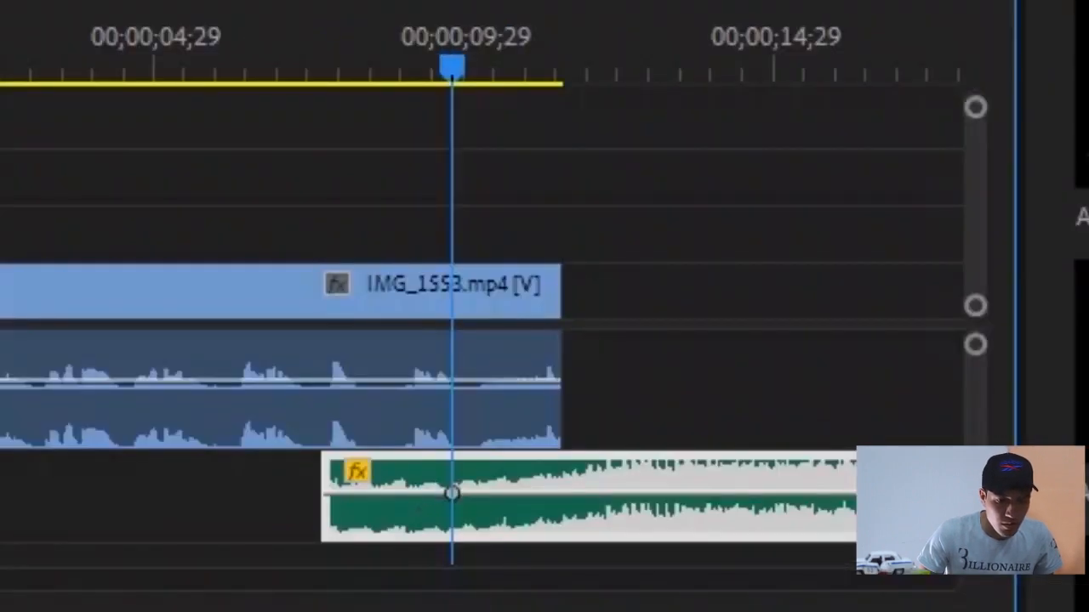
{"action": "key", "text": "equal"}
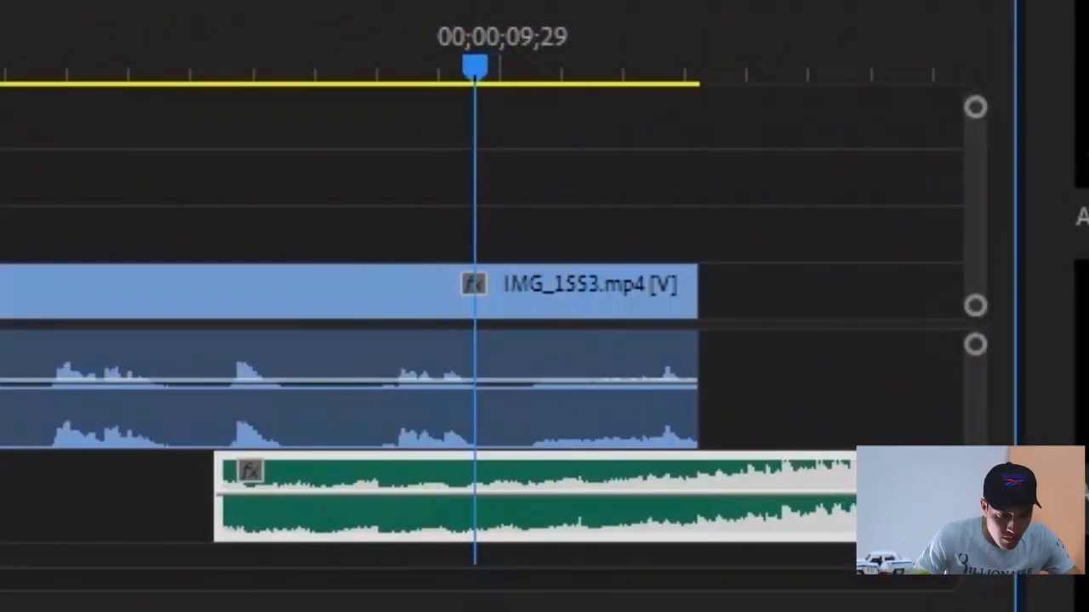
{"action": "left_click_drag", "start_coordinate": [2, 543], "coordinate": [1, 555]}
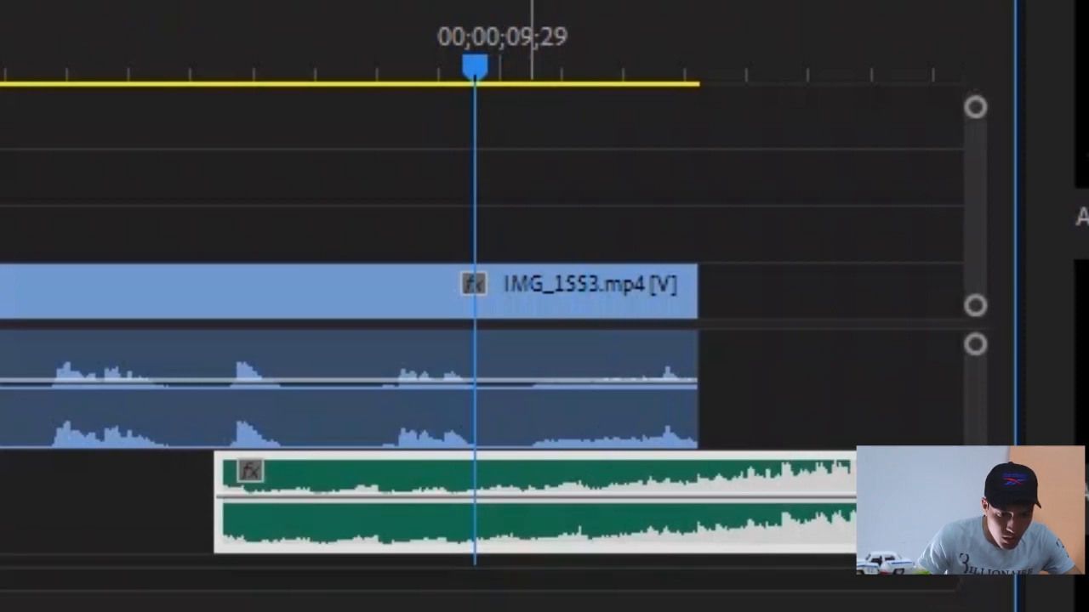
{"action": "mouse_move", "coordinate": [555, 498]}
{"action": "left_mouse_down"}
{"action": "mouse_move", "coordinate": [547, 514]}
{"action": "mouse_move", "coordinate": [536, 501]}
{"action": "left_mouse_up"}
- Move the BlueFoxMusic clip later on A2 to begin at 00;00;09;21, playing the end of the talking clip to judge the position
{"action": "left_click_drag", "start_coordinate": [354, 477], "coordinate": [521, 476]}
{"action": "left_click", "coordinate": [272, 55]}
{"action": "left_click_drag", "start_coordinate": [272, 55], "coordinate": [217, 55]}
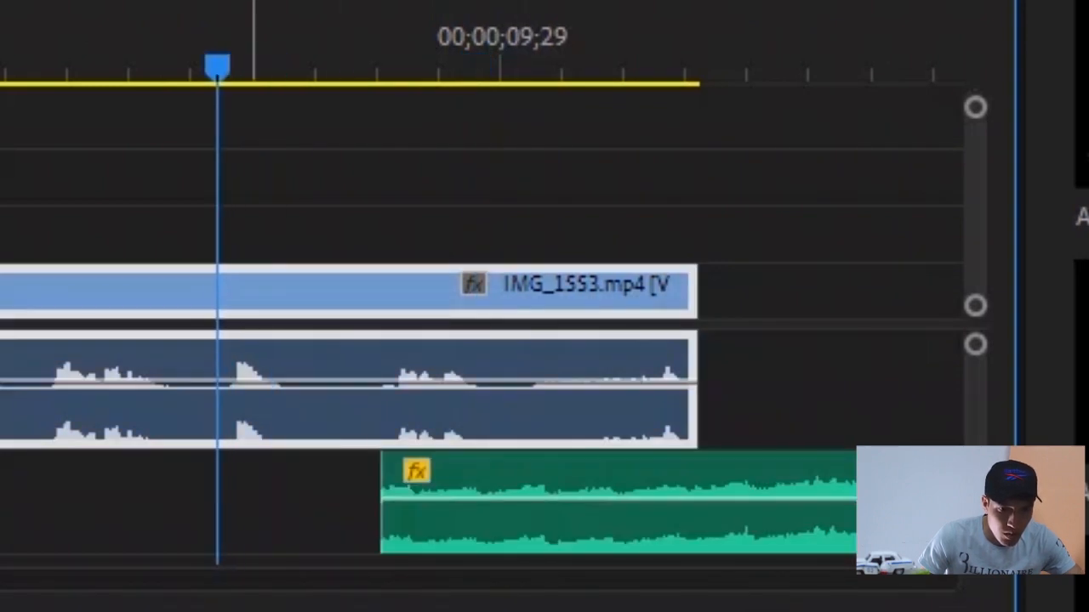
{"action": "key", "text": "space"}
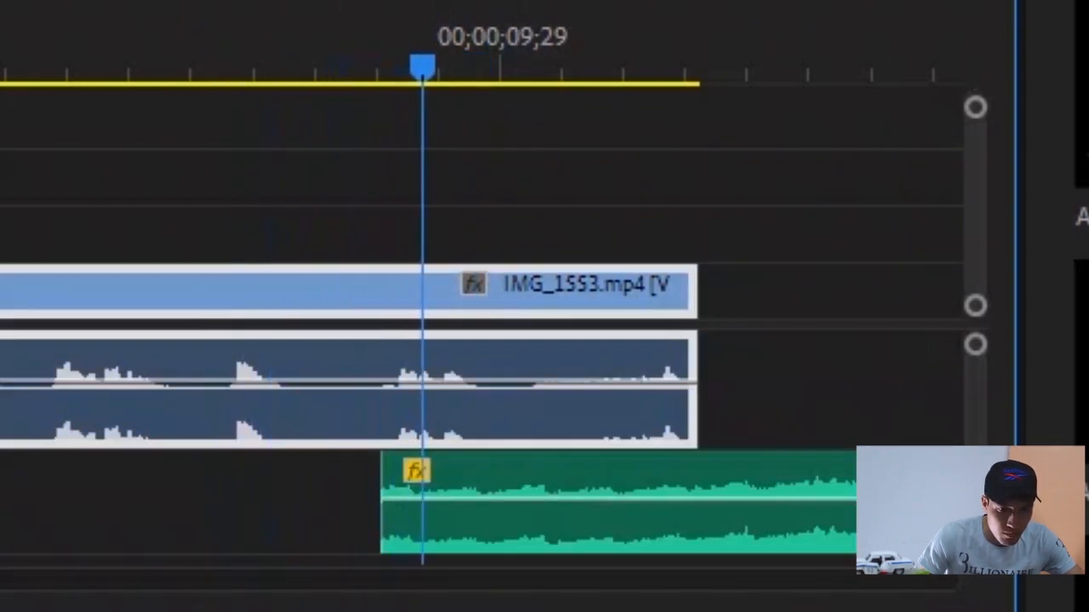
{"action": "key", "text": "space"}
{"action": "left_click_drag", "start_coordinate": [435, 485], "coordinate": [517, 485]}
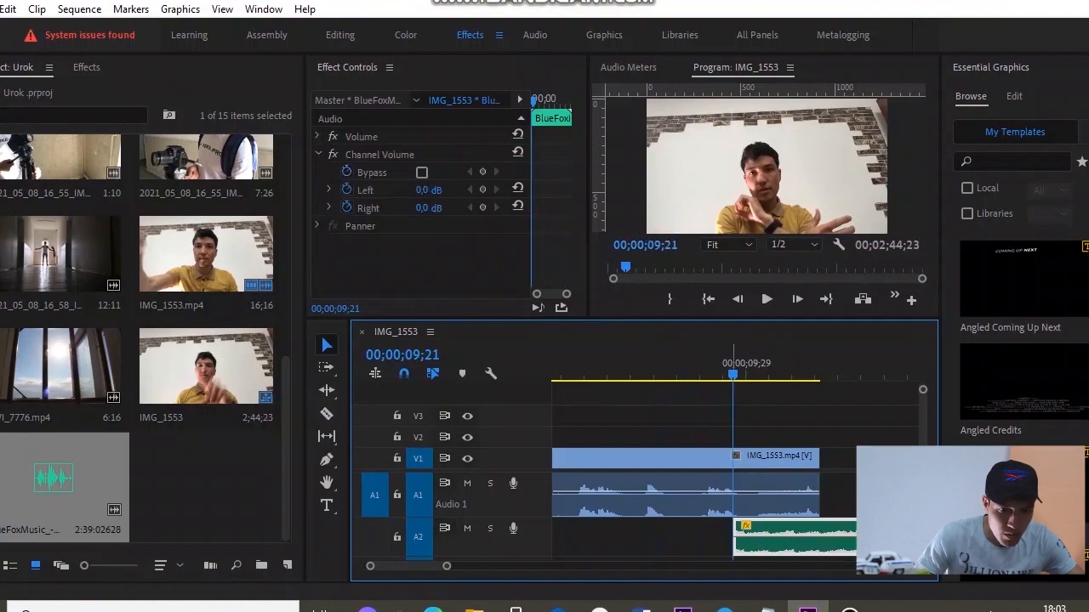
- Lower the BlueFoxMusic clip's volume further and play from 00;00;09;05 past the end of IMG_1553.mp4 to check the mix
{"action": "left_click_drag", "start_coordinate": [733, 374], "coordinate": [709, 374]}
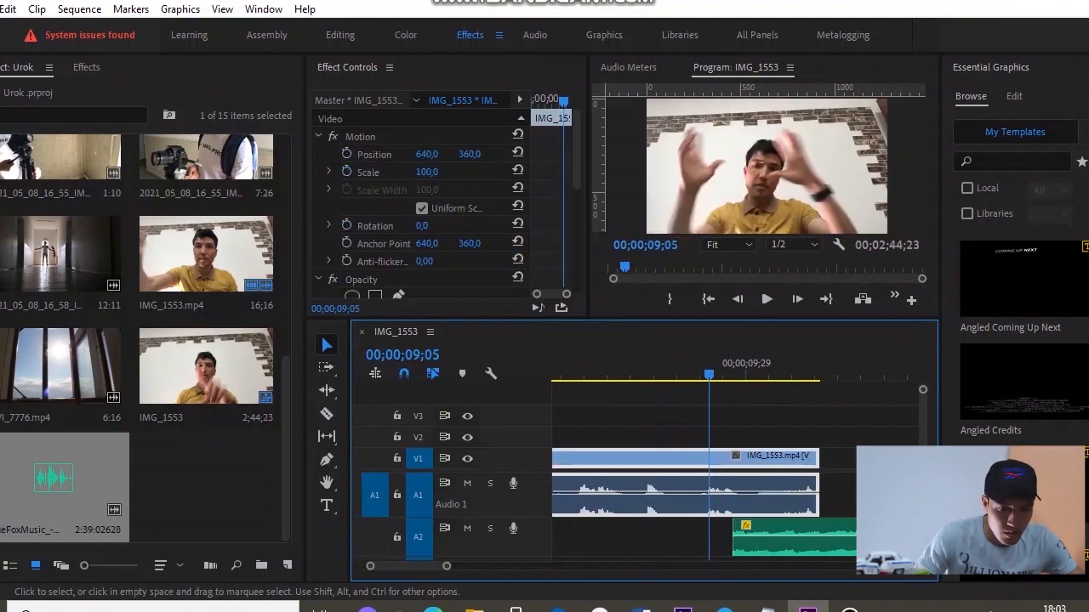
{"action": "mouse_move", "coordinate": [803, 537]}
{"action": "left_mouse_down"}
{"action": "mouse_move", "coordinate": [793, 543]}
{"action": "mouse_move", "coordinate": [803, 543]}
{"action": "left_mouse_up"}
{"action": "key", "text": "space"}
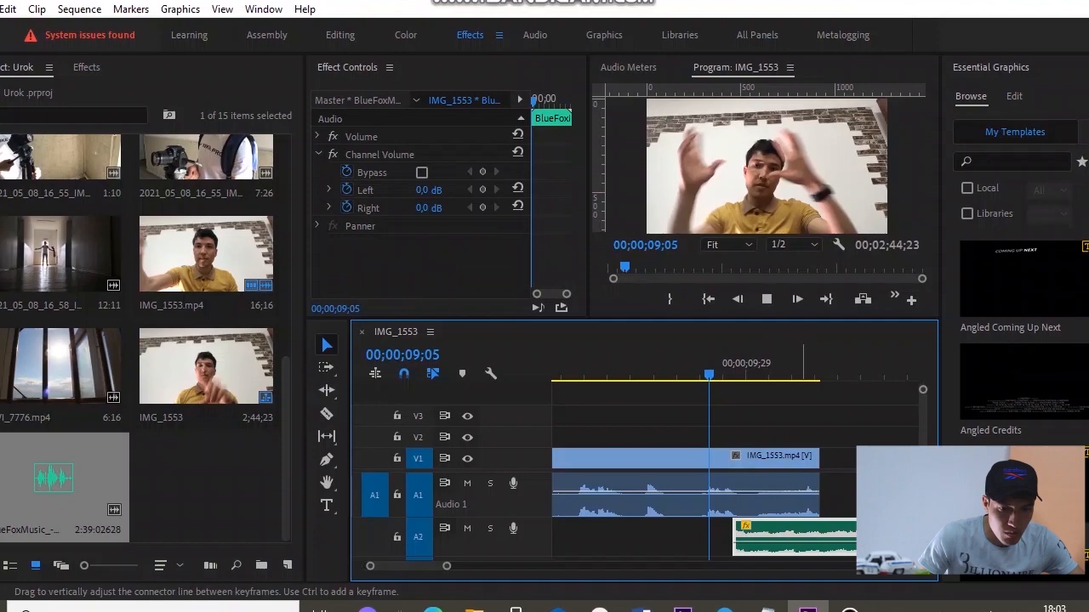
{"action": "scroll", "coordinate": [797, 530], "scroll_direction": "down", "scroll_amount": 1}
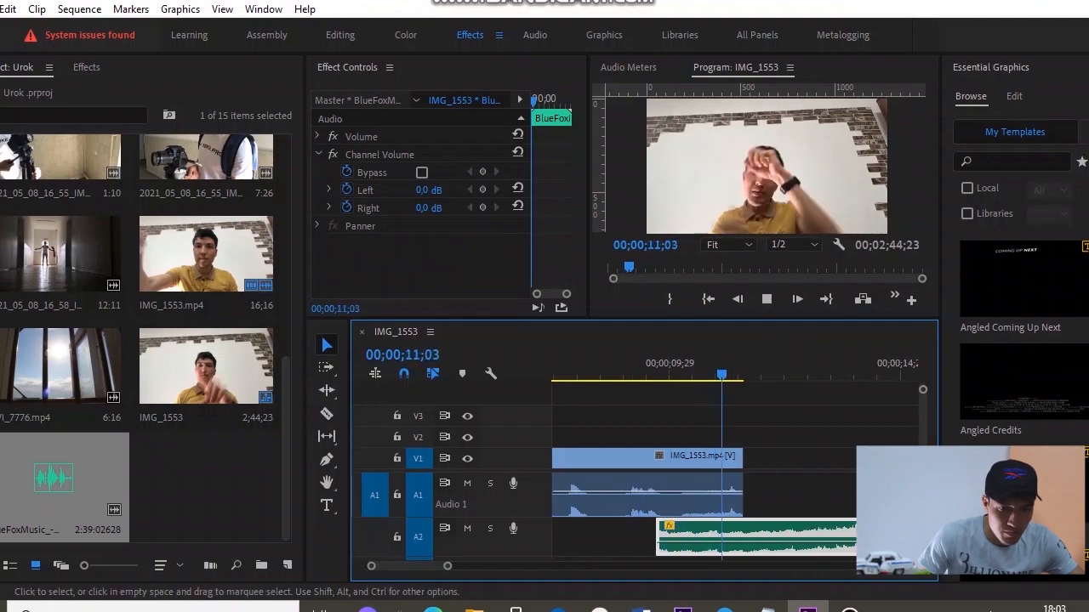
{"action": "left_click_drag", "start_coordinate": [747, 375], "coordinate": [714, 375]}
{"action": "key", "text": "space"}
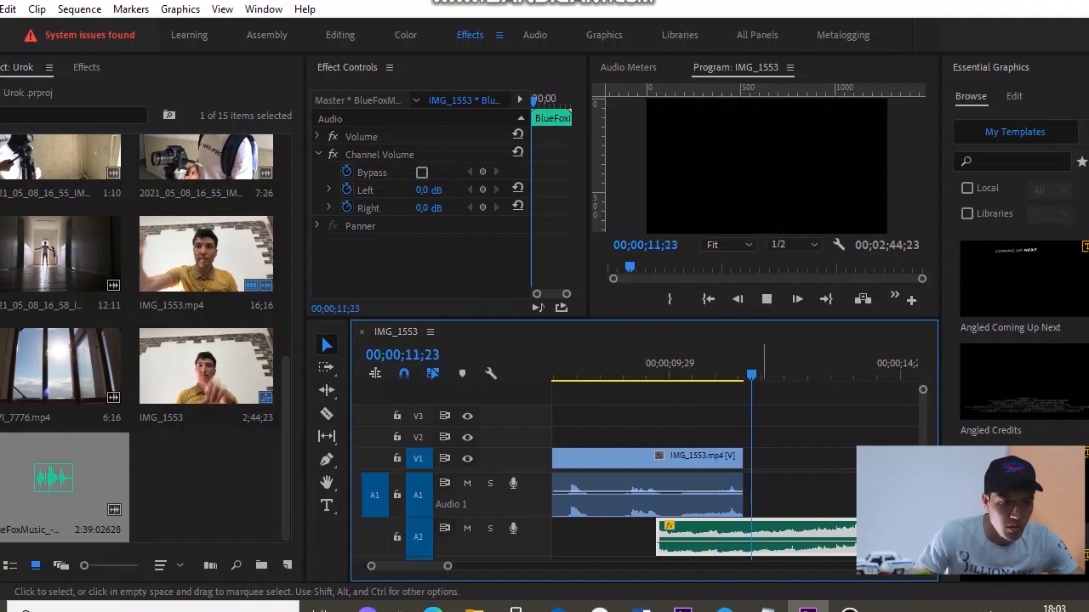
{"action": "key", "text": "space"}
- Place the 2021_05_08_16_44 camera clip on V1 directly after IMG_1553.mp4
{"action": "scroll", "coordinate": [66, 321], "scroll_direction": "up", "scroll_amount": 5}
{"action": "scroll", "coordinate": [66, 323], "scroll_direction": "up", "scroll_amount": 1}
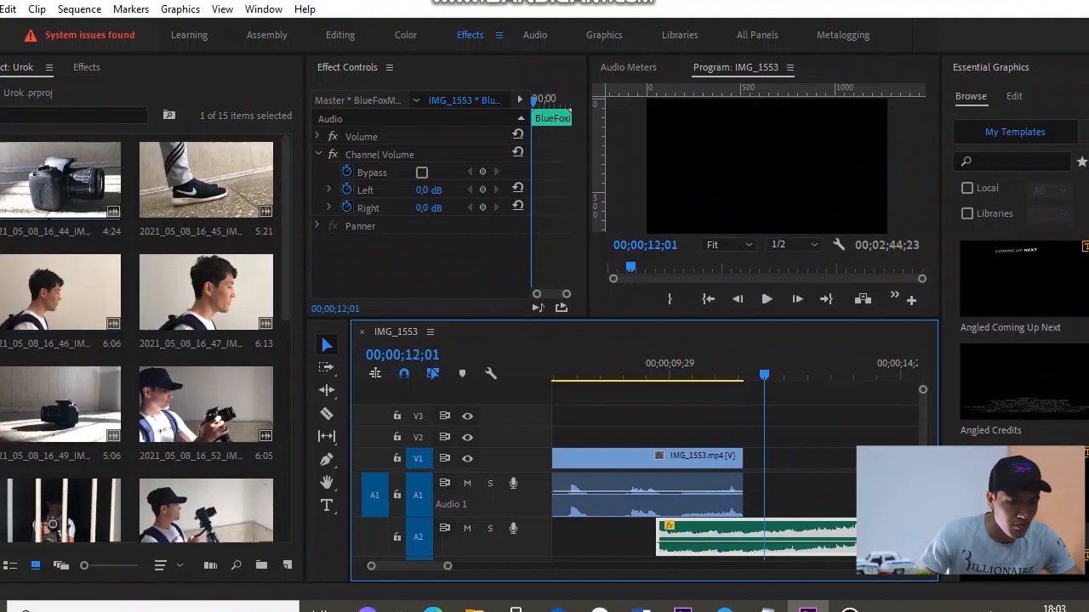
{"action": "left_click_drag", "start_coordinate": [61, 183], "coordinate": [766, 468]}
{"action": "scroll", "coordinate": [757, 470], "scroll_direction": "down", "scroll_amount": 2}
{"action": "scroll", "coordinate": [748, 470], "scroll_direction": "down", "scroll_amount": 2}
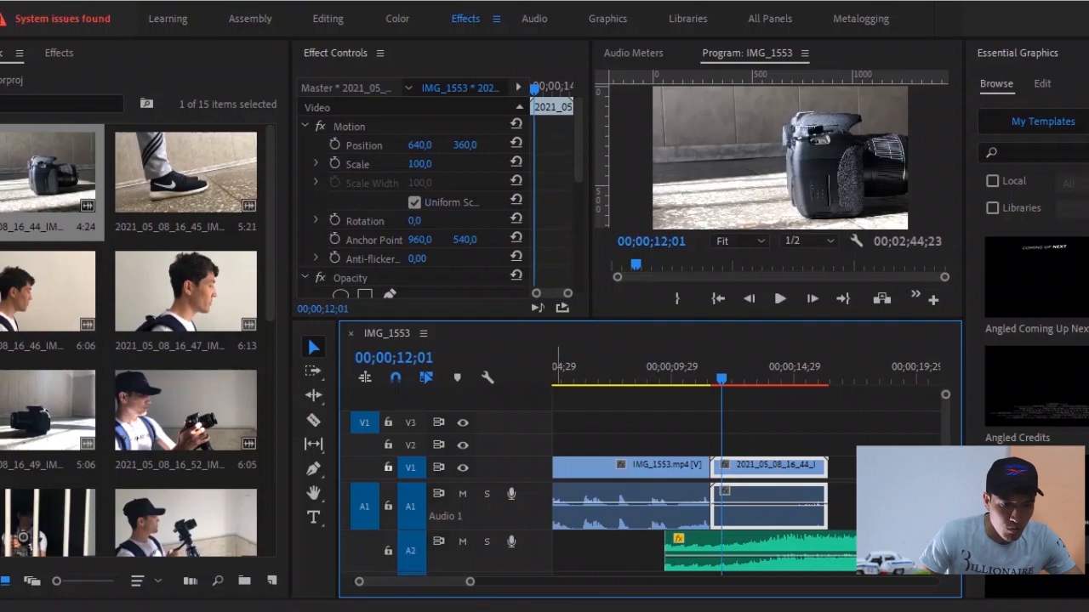
- Lock track V1, delete the camera clip's audio from A1 and unlock V1 again
{"action": "left_click", "coordinate": [388, 468]}
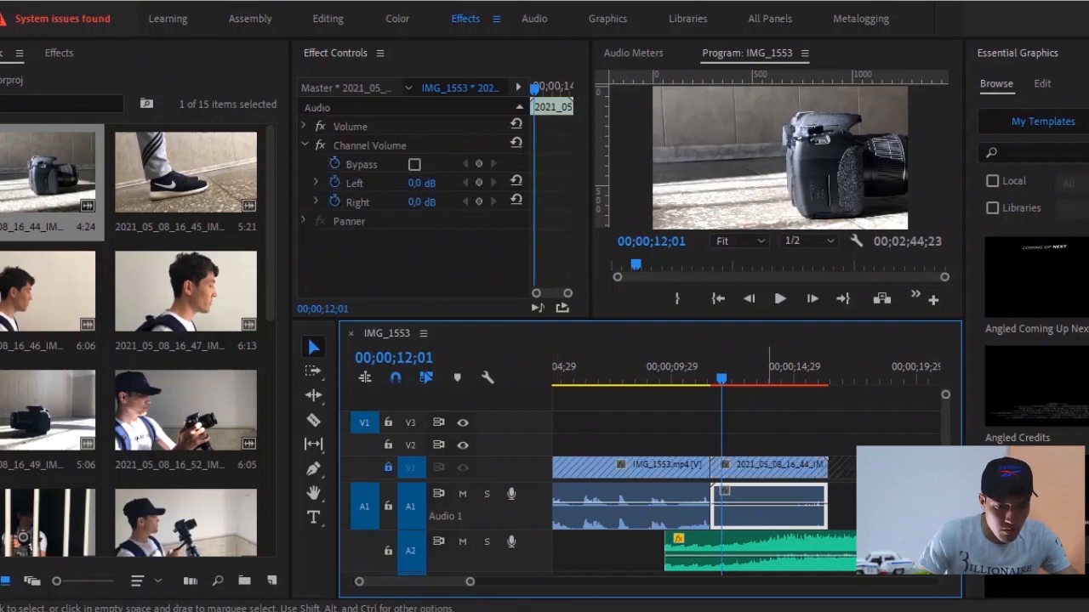
{"action": "key", "text": "Delete"}
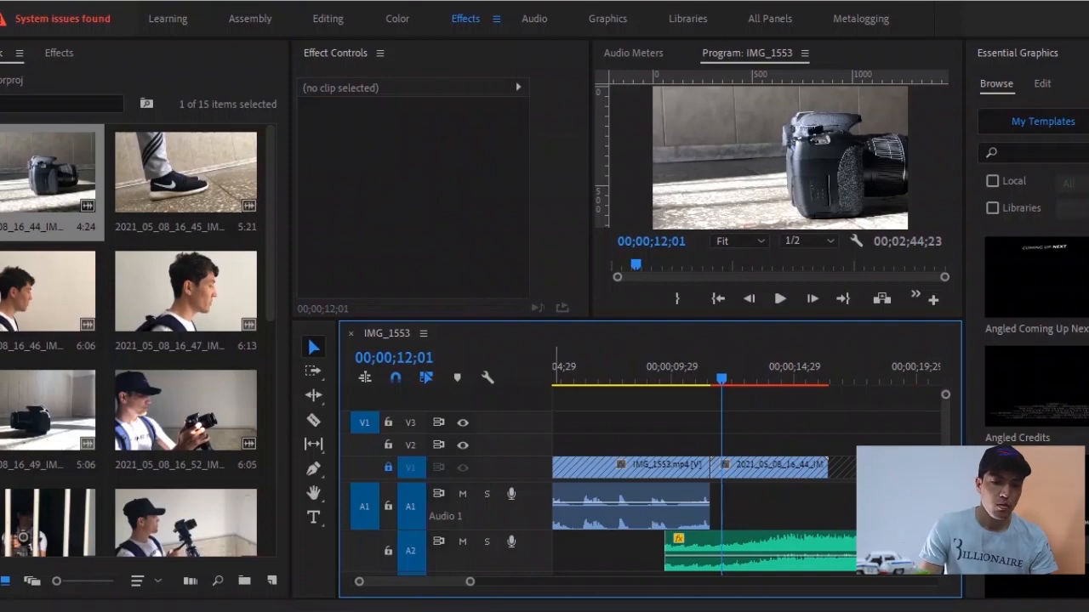
{"action": "left_click", "coordinate": [388, 468]}
- Play the camera clip, split it at 00;00;14;08 with the Razor tool and return to the Selection tool
{"action": "left_click", "coordinate": [761, 466]}
{"action": "left_click_drag", "start_coordinate": [721, 380], "coordinate": [712, 380]}
{"action": "key", "text": "space"}
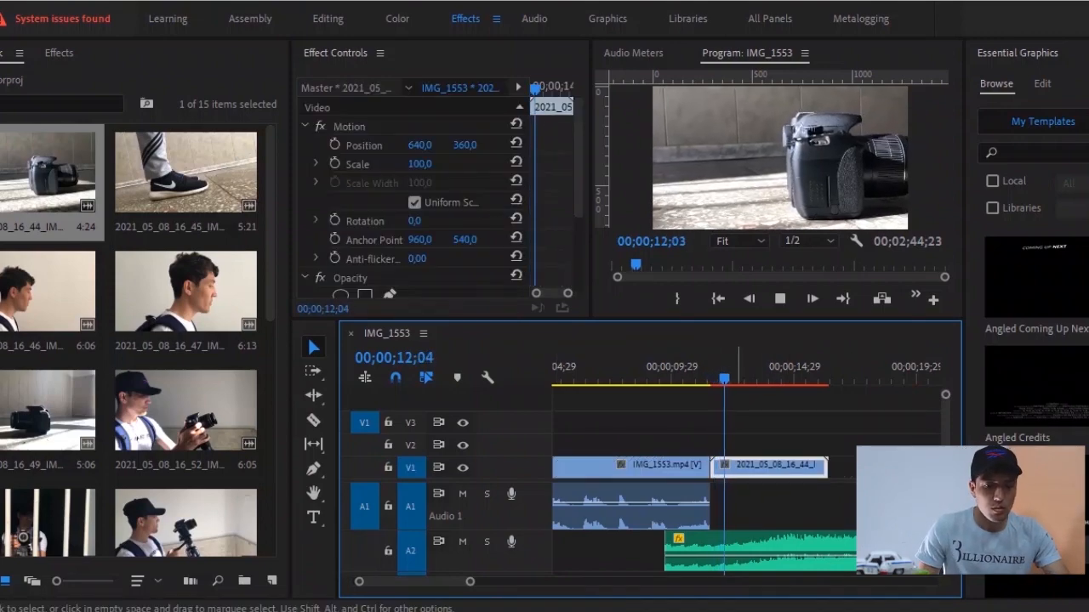
{"action": "key", "text": "space"}
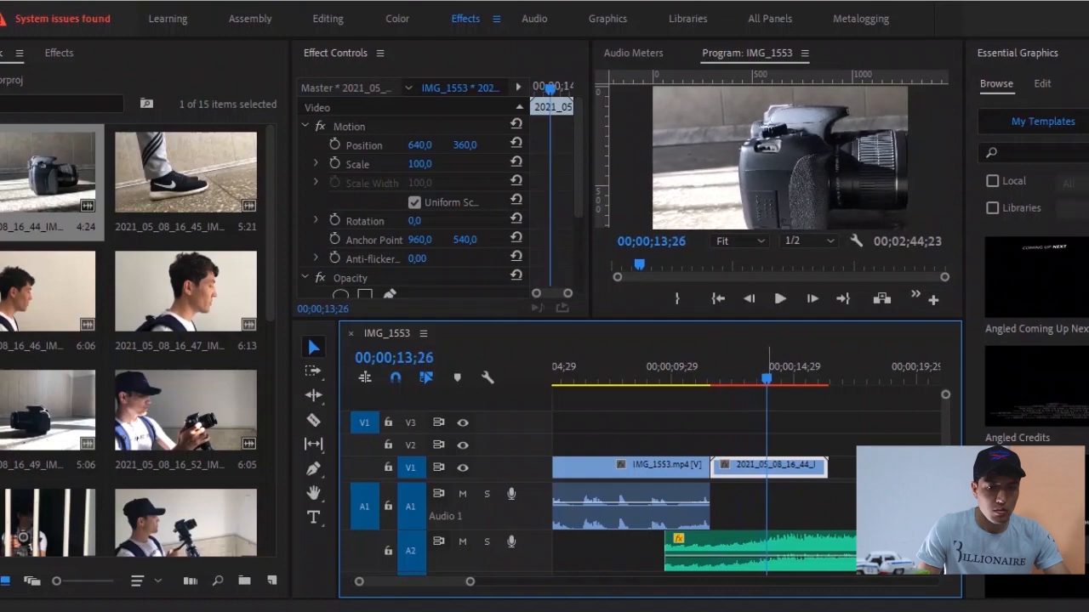
{"action": "mouse_move", "coordinate": [768, 379]}
{"action": "left_mouse_down"}
{"action": "mouse_move", "coordinate": [797, 379]}
{"action": "mouse_move", "coordinate": [777, 380]}
{"action": "left_mouse_up"}
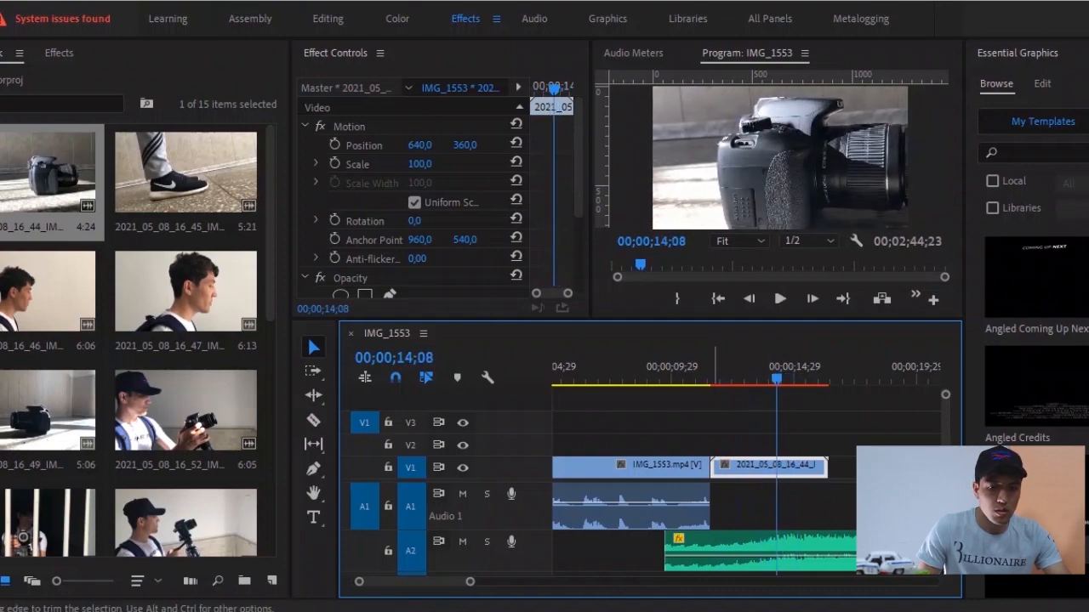
{"action": "scroll", "coordinate": [816, 466], "scroll_direction": "up", "scroll_amount": 2}
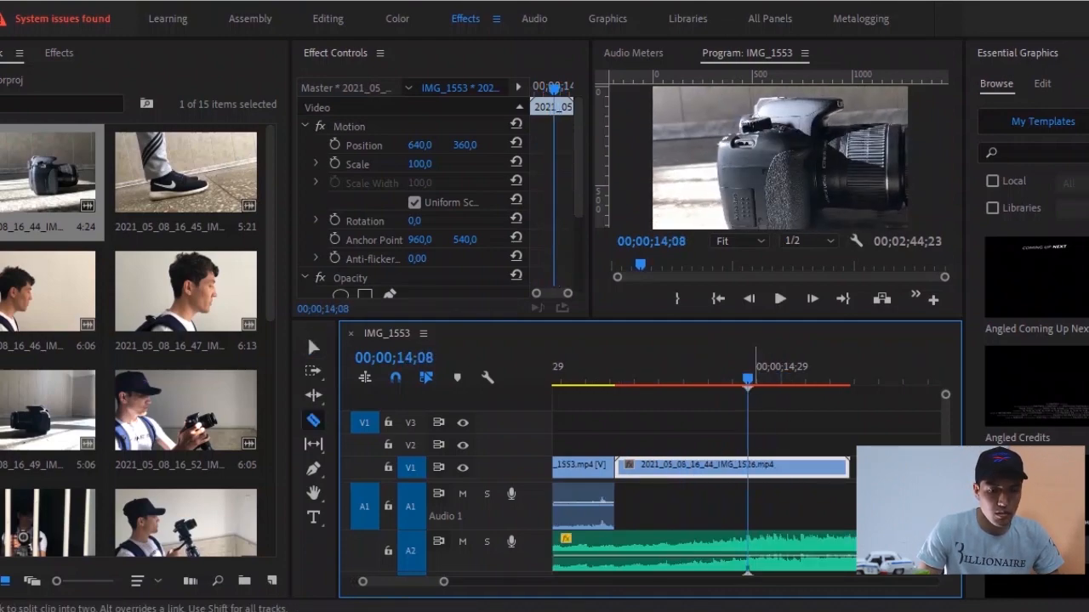
{"action": "left_click", "coordinate": [749, 468]}
{"action": "key", "text": "v"}
- Delete the part of the camera clip before the 00;00;14;08 cut and ripple delete the gap it leaves
{"action": "key", "text": "Delete"}
{"action": "right_click", "coordinate": [711, 469]}
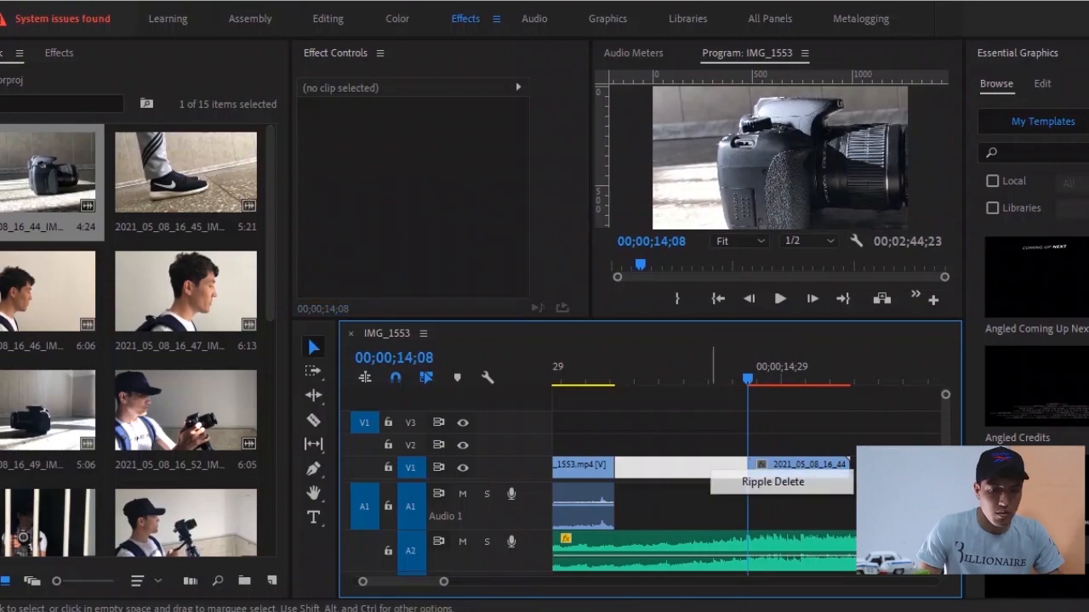
{"action": "left_click", "coordinate": [733, 482]}
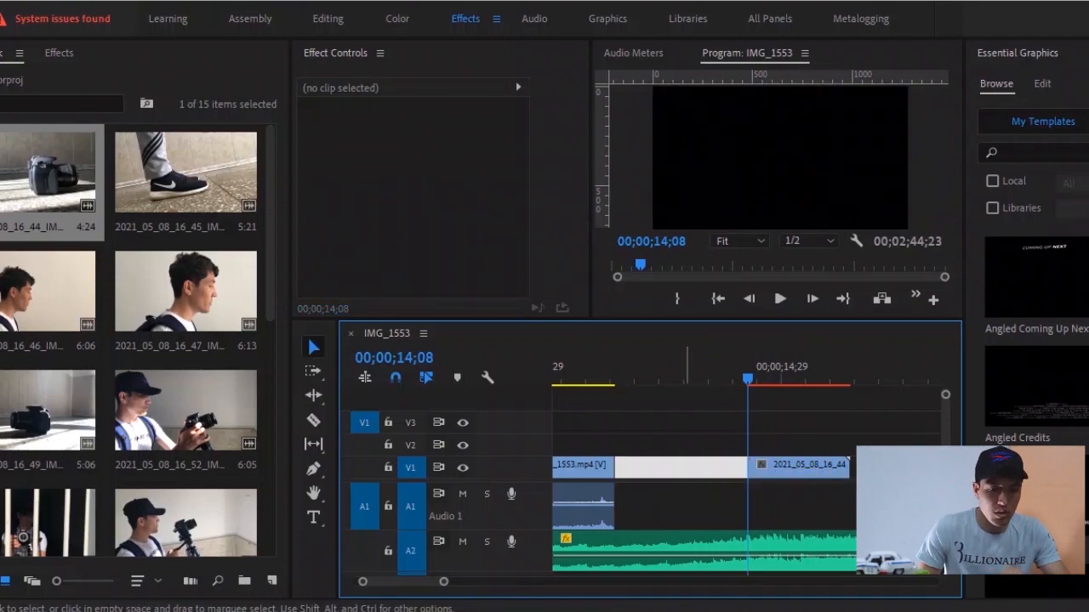
- Trim the end of the camera clip back to about 00;00;13;02 and play the shortened clip to check it
{"action": "left_click_drag", "start_coordinate": [636, 380], "coordinate": [688, 379]}
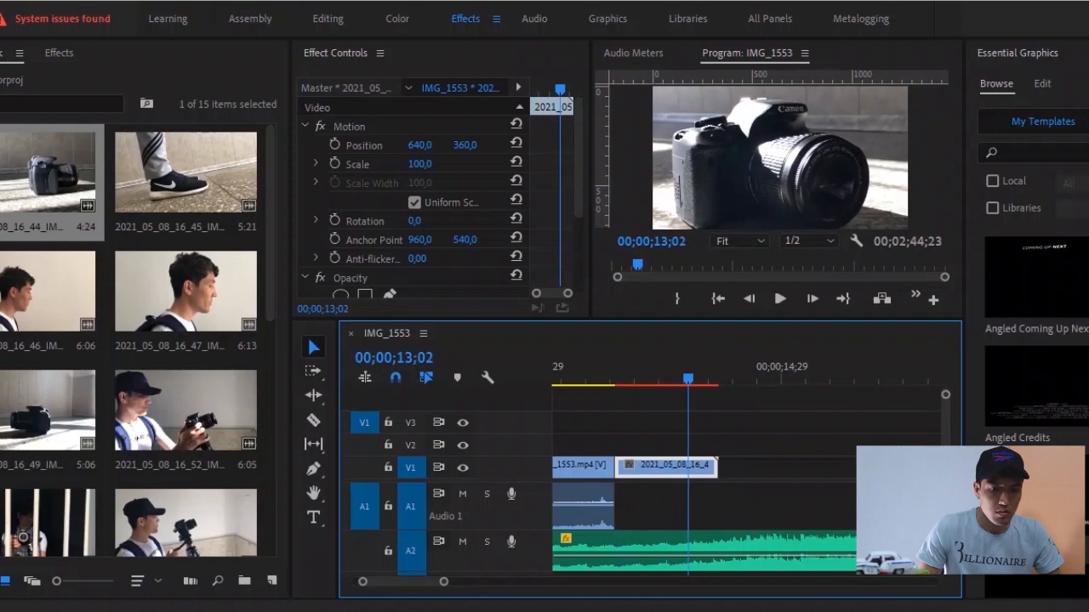
{"action": "left_click_drag", "start_coordinate": [716, 467], "coordinate": [691, 467]}
{"action": "left_click_drag", "start_coordinate": [691, 379], "coordinate": [638, 379]}
{"action": "key", "text": "space"}
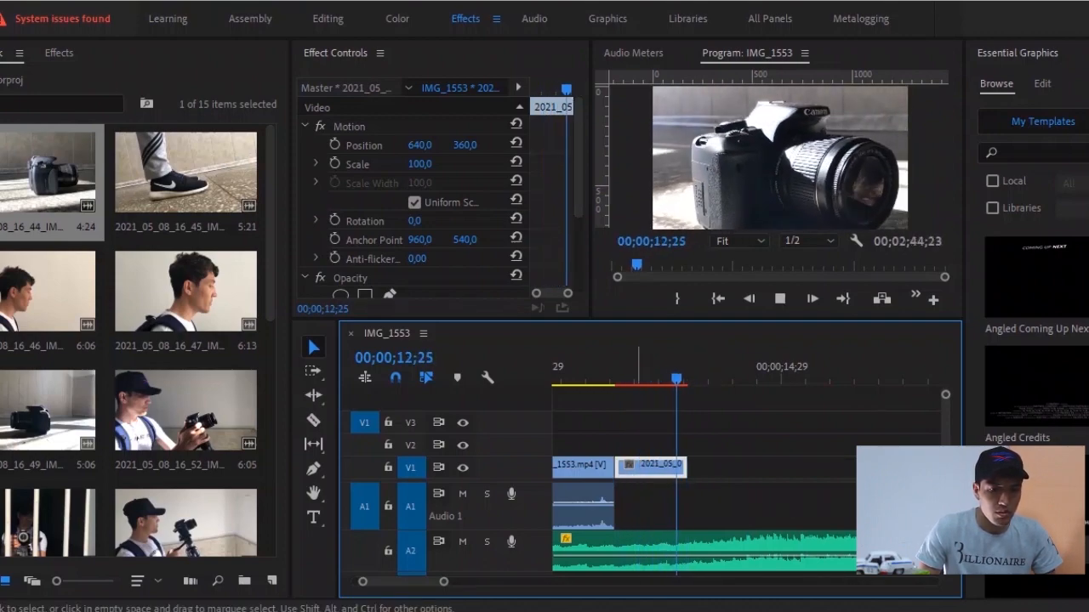
{"action": "key", "text": "space"}
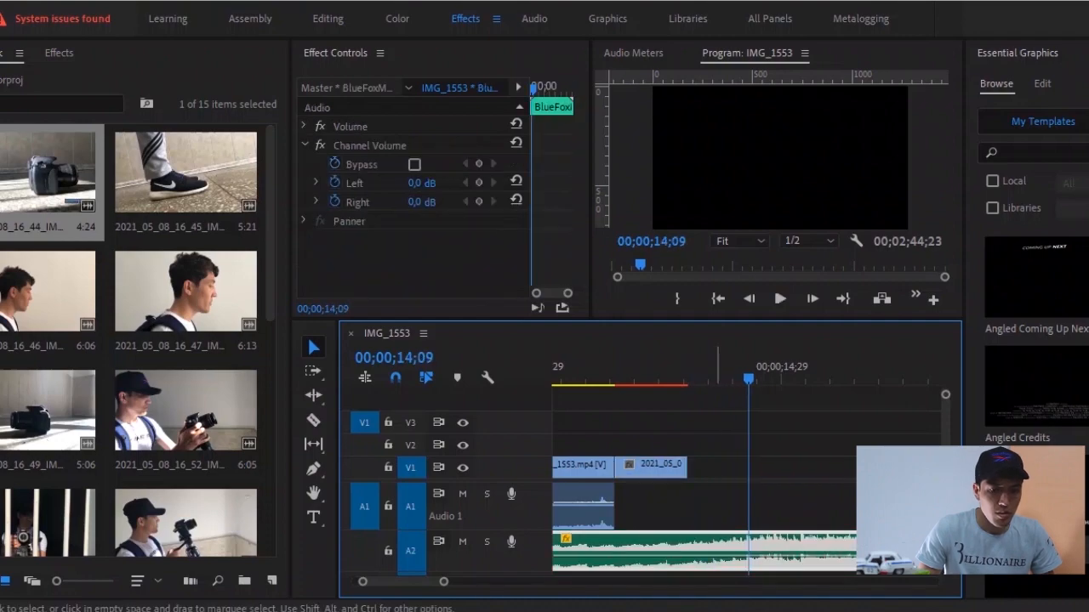
{"action": "left_click_drag", "start_coordinate": [703, 378], "coordinate": [634, 379]}
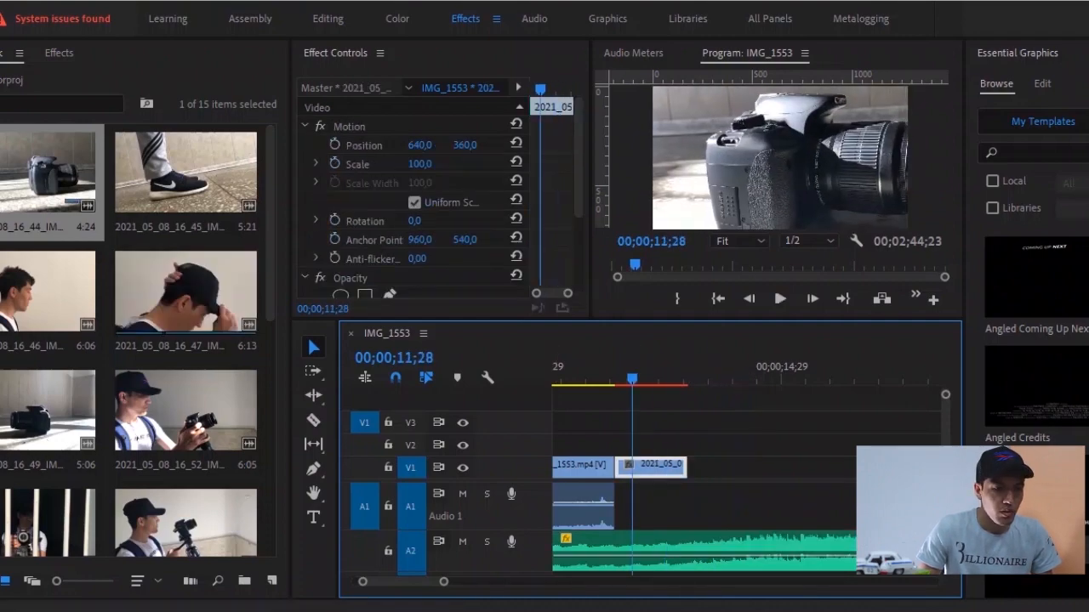
- Place 2021_05_08_16_45_IMG_1529.mp4 on V1 after the camera clip and delete its audio with V1 locked
{"action": "left_click_drag", "start_coordinate": [186, 170], "coordinate": [696, 466]}
{"action": "left_click", "coordinate": [388, 467]}
{"action": "key", "text": "Delete"}
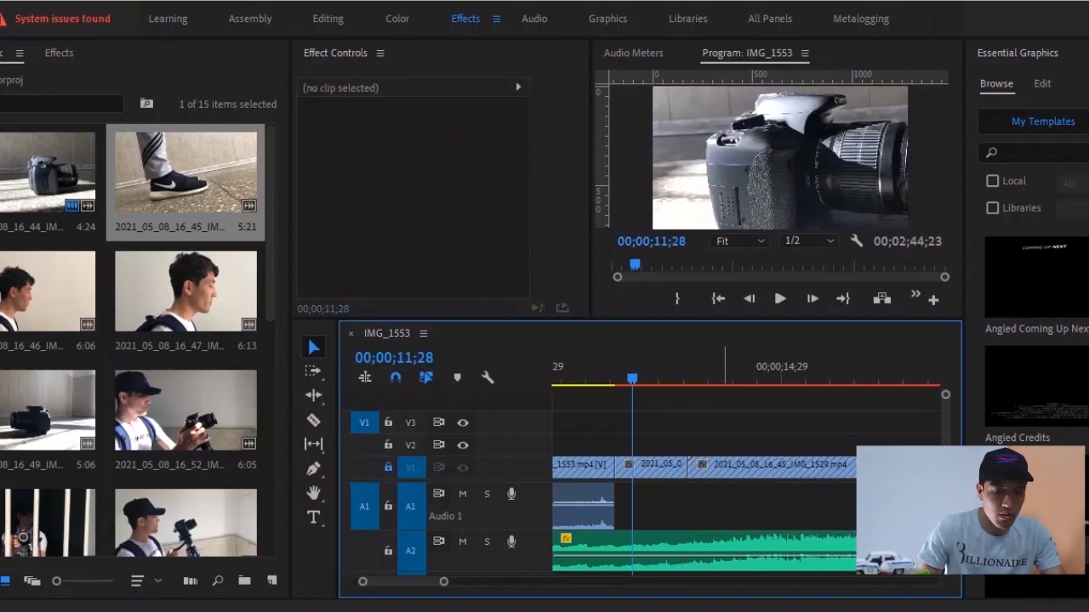
- Trim the start of the 2021_05_08_16_45_IMG_1529.mp4 clip and delete the gap between it and the camera clip
{"action": "left_click", "coordinate": [731, 466]}
{"action": "left_click_drag", "start_coordinate": [723, 376], "coordinate": [688, 376]}
{"action": "scroll", "coordinate": [691, 375], "scroll_direction": "down", "scroll_amount": 5}
{"action": "left_click_drag", "start_coordinate": [602, 376], "coordinate": [626, 376]}
{"action": "left_click_drag", "start_coordinate": [555, 467], "coordinate": [618, 467]}
{"action": "left_click_drag", "start_coordinate": [696, 467], "coordinate": [677, 467]}
{"action": "left_click", "coordinate": [576, 467]}
{"action": "scroll", "coordinate": [576, 467], "scroll_direction": "up", "scroll_amount": 6}
{"action": "scroll", "coordinate": [732, 467], "scroll_direction": "up", "scroll_amount": 1}
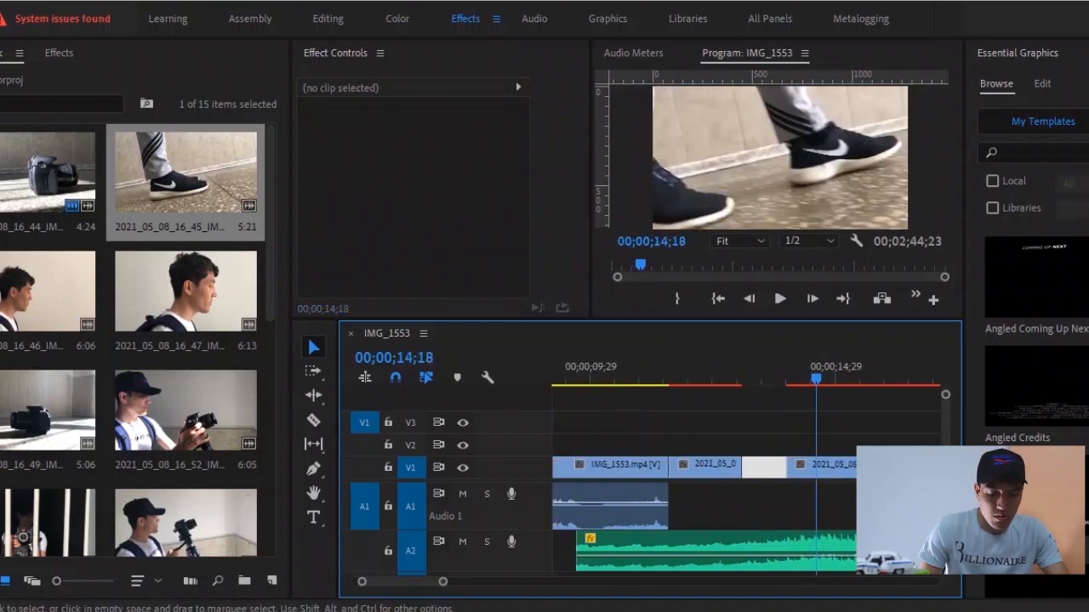
{"action": "key", "text": "Delete"}
- Play across the cut into the walking clip, split it at 00;00;15;07 with the Razor tool and return to the Selection tool
{"action": "left_click_drag", "start_coordinate": [741, 377], "coordinate": [729, 378]}
{"action": "key", "text": "space"}
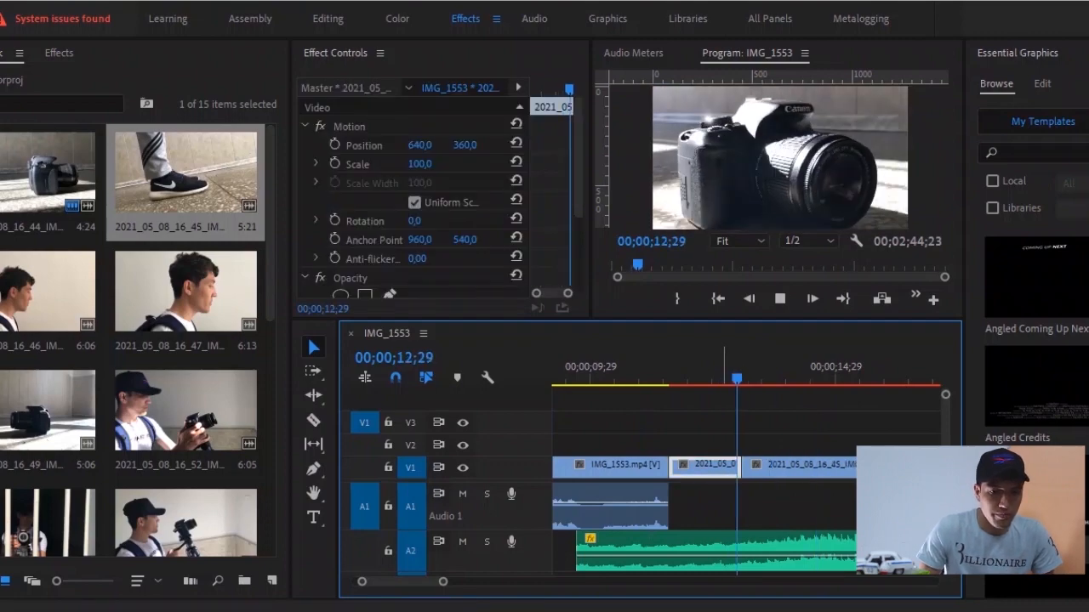
{"action": "scroll", "coordinate": [732, 467], "scroll_direction": "down", "scroll_amount": 3}
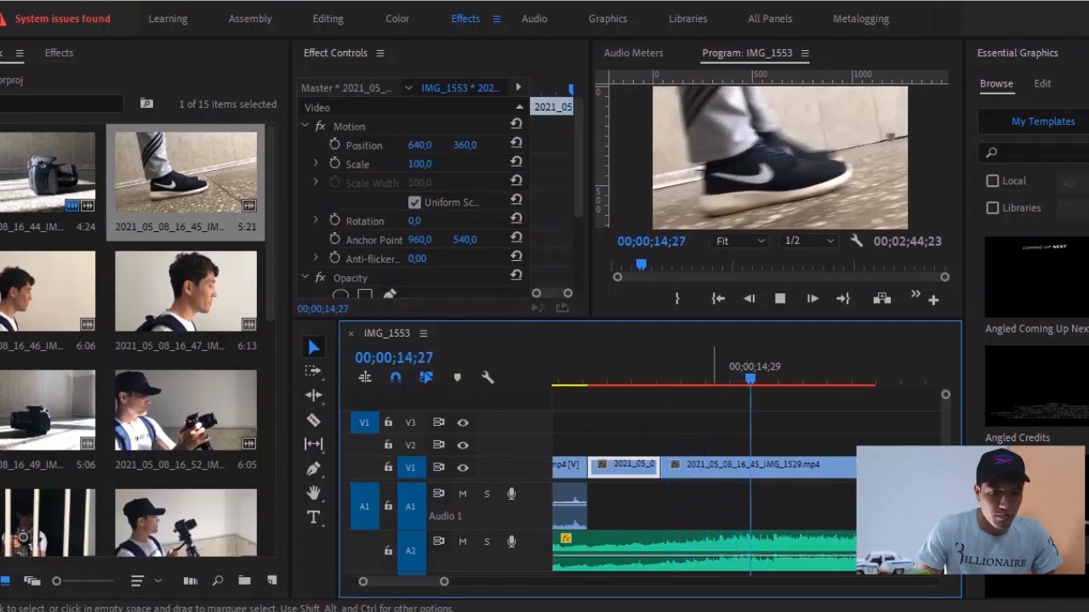
{"action": "key", "text": "space"}
{"action": "mouse_move", "coordinate": [785, 379]}
{"action": "left_mouse_down"}
{"action": "mouse_move", "coordinate": [809, 380]}
{"action": "mouse_move", "coordinate": [768, 379]}
{"action": "left_mouse_up"}
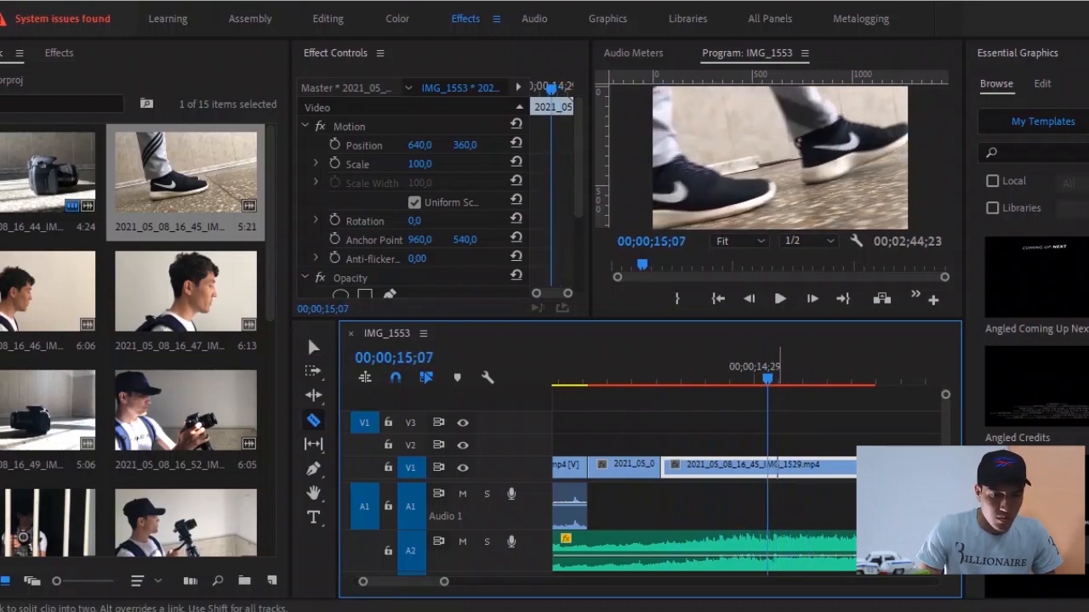
{"action": "left_click", "coordinate": [767, 468]}
{"action": "key", "text": "v"}
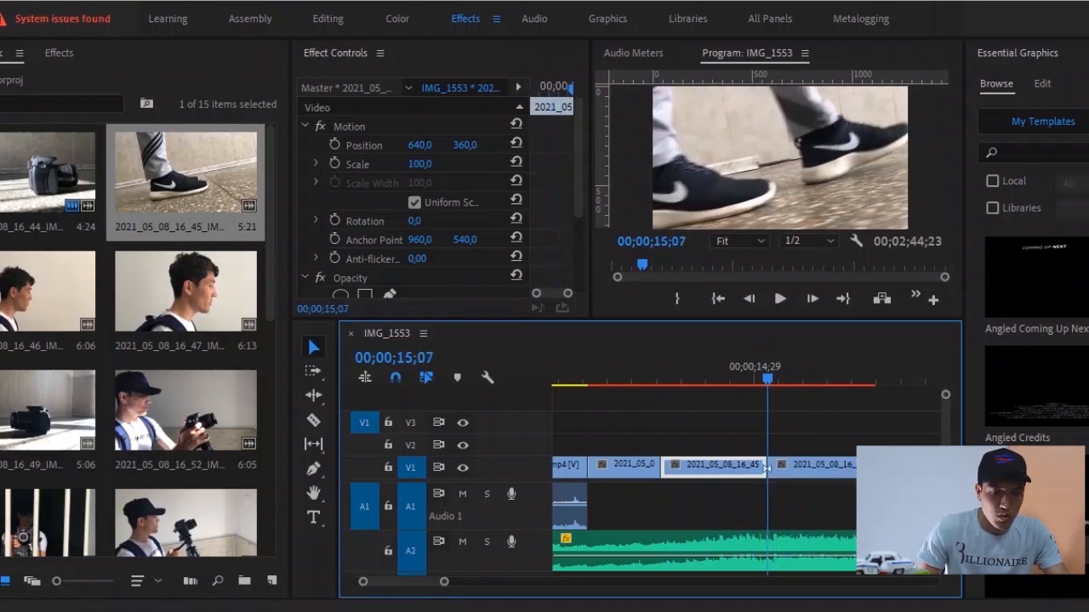
- Split the 2021_05_08_16_45_IMG_1529.mp4 clip at 00;00;16;03 with the Razor tool and delete the part after the cut
{"action": "left_click_drag", "start_coordinate": [767, 380], "coordinate": [810, 379]}
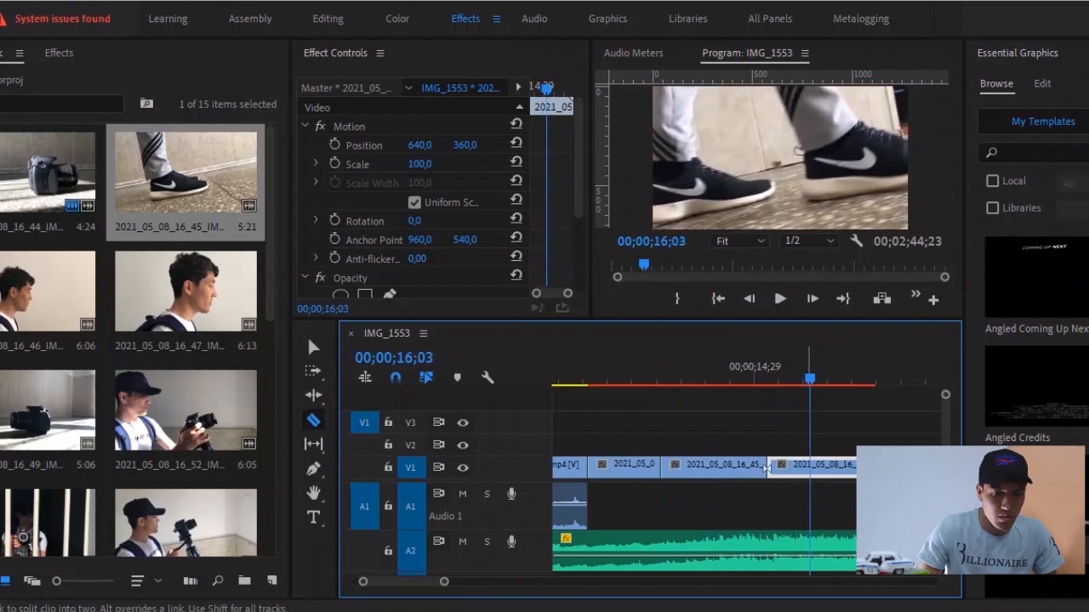
{"action": "left_click", "coordinate": [809, 467]}
{"action": "key", "text": "v"}
{"action": "key", "text": "Delete"}
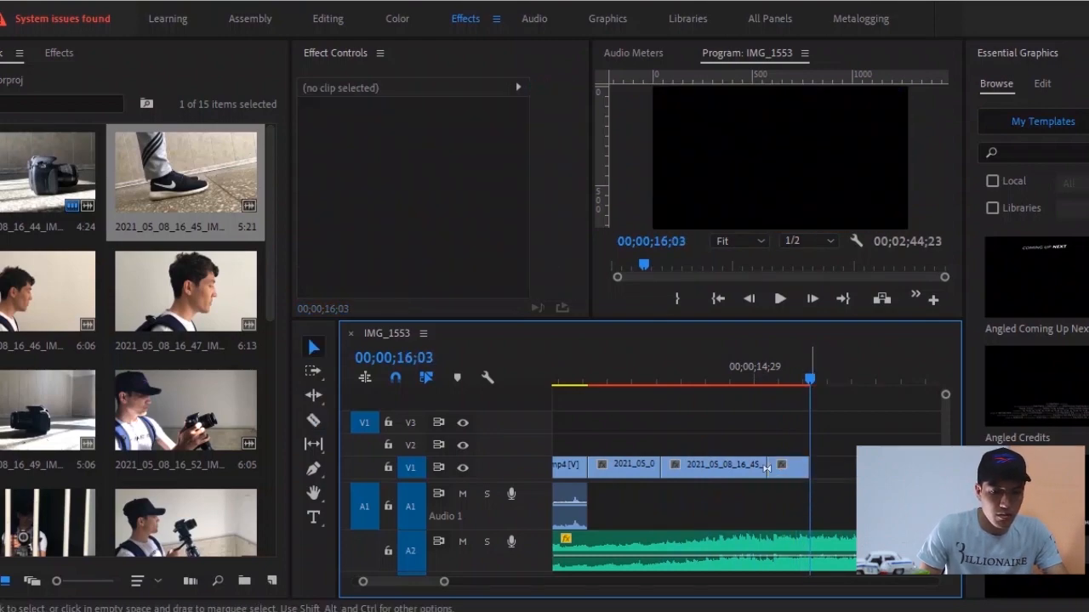
- Delete the walking clip's section before the 00;00;15;07 cut, close the gap on V1 and play the result
{"action": "key", "text": "Delete"}
{"action": "right_click", "coordinate": [722, 465]}
{"action": "left_click", "coordinate": [699, 444]}
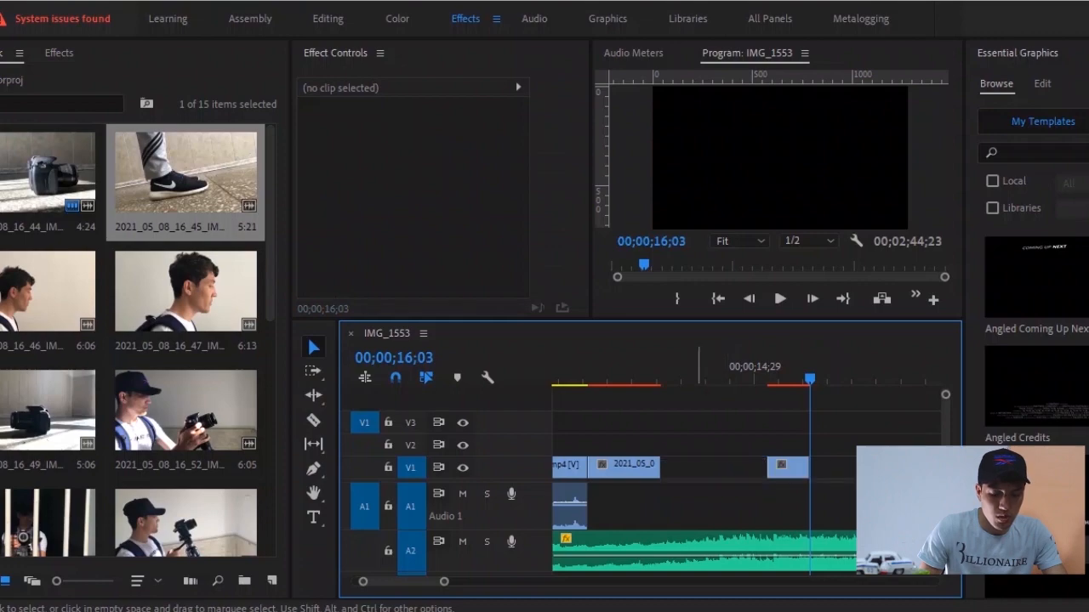
{"action": "key", "text": "Delete"}
{"action": "key", "text": "Up"}
{"action": "key", "text": "Up"}
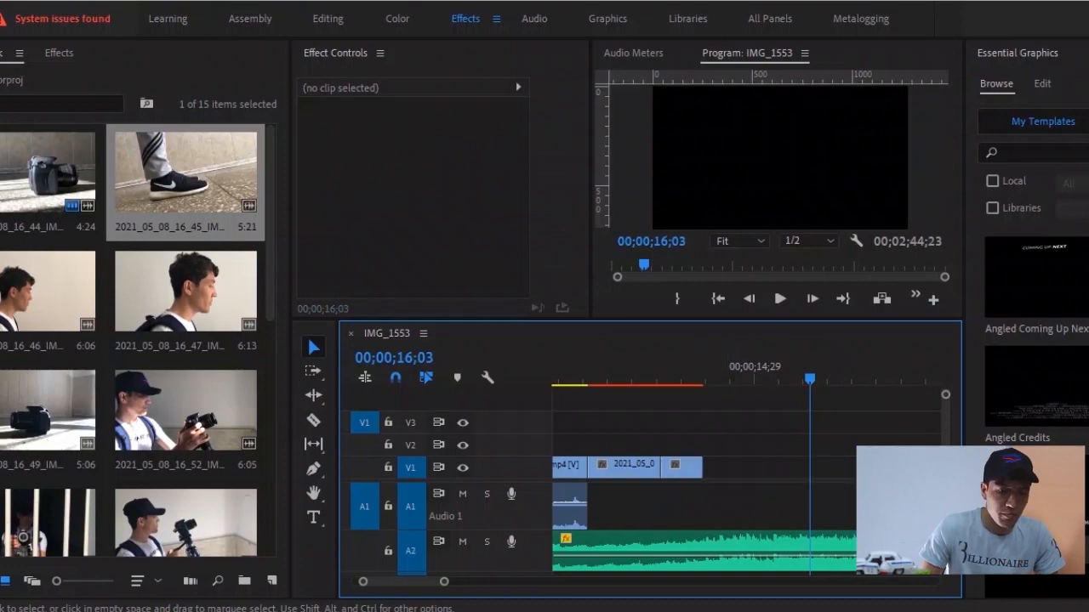
{"action": "key", "text": "space"}
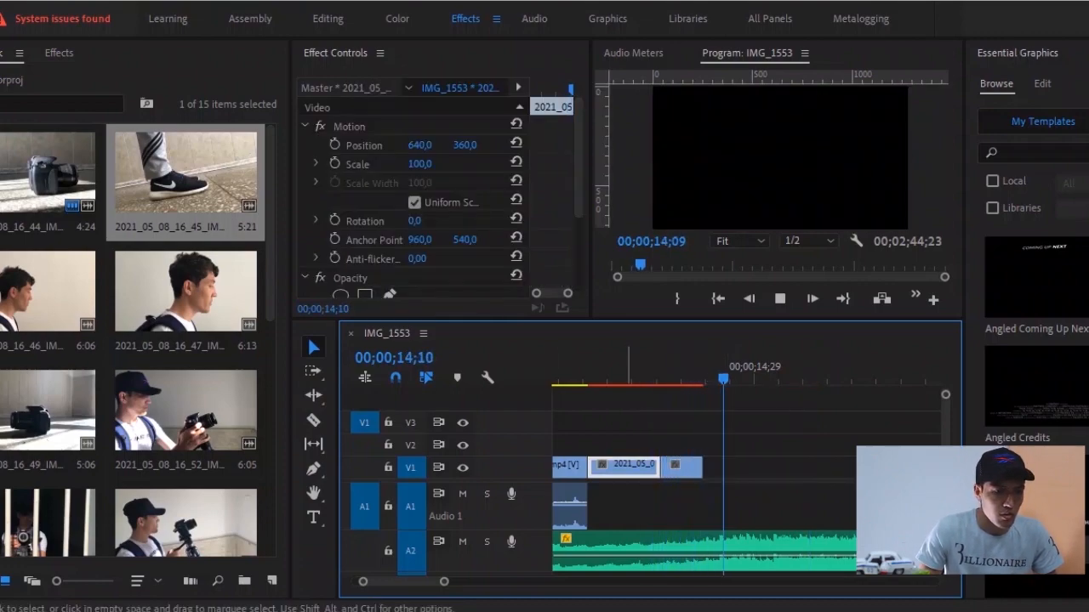
{"action": "key", "text": "space"}
- Place 2021_05_08_16_47_IMG_1532.mp4 on V1 after the walking clip and delete its audio with V1 locked
{"action": "left_click", "coordinate": [185, 291]}
{"action": "left_click_drag", "start_coordinate": [185, 291], "coordinate": [749, 468]}
{"action": "left_click", "coordinate": [387, 467]}
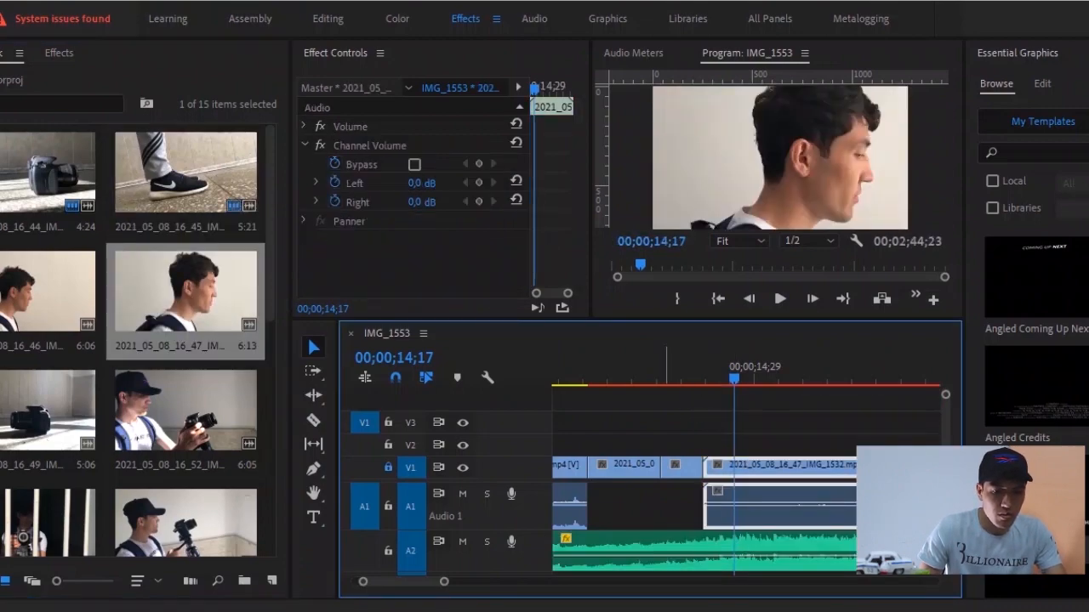
{"action": "key", "text": "Delete"}
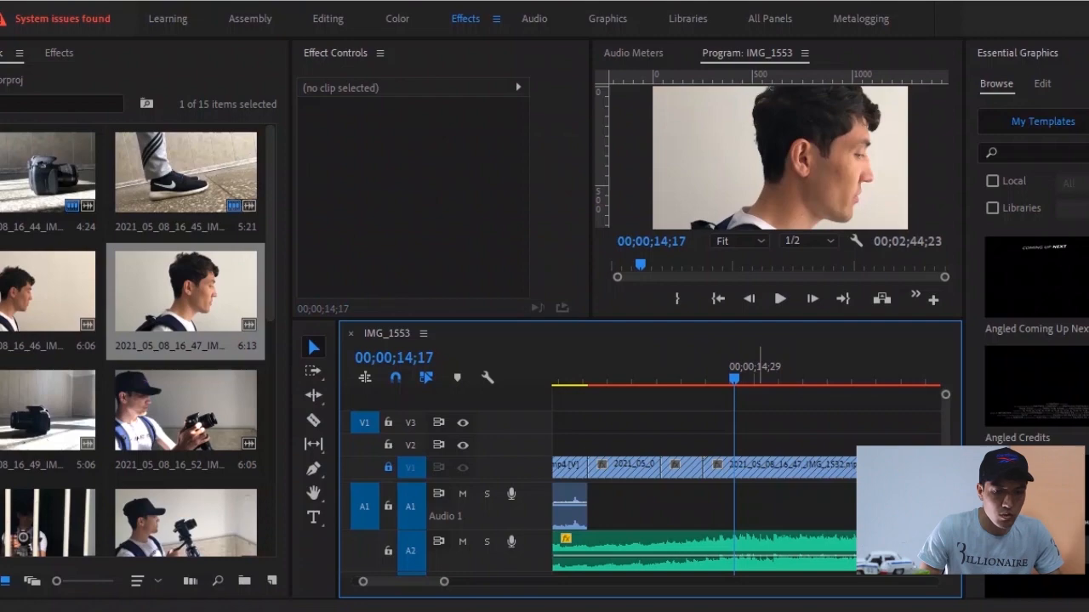
- Trim the start of the 2021_05_08_16_47_IMG_1532.mp4 clip and close the gap before it
{"action": "key", "text": "minus"}
{"action": "left_click_drag", "start_coordinate": [740, 378], "coordinate": [773, 379]}
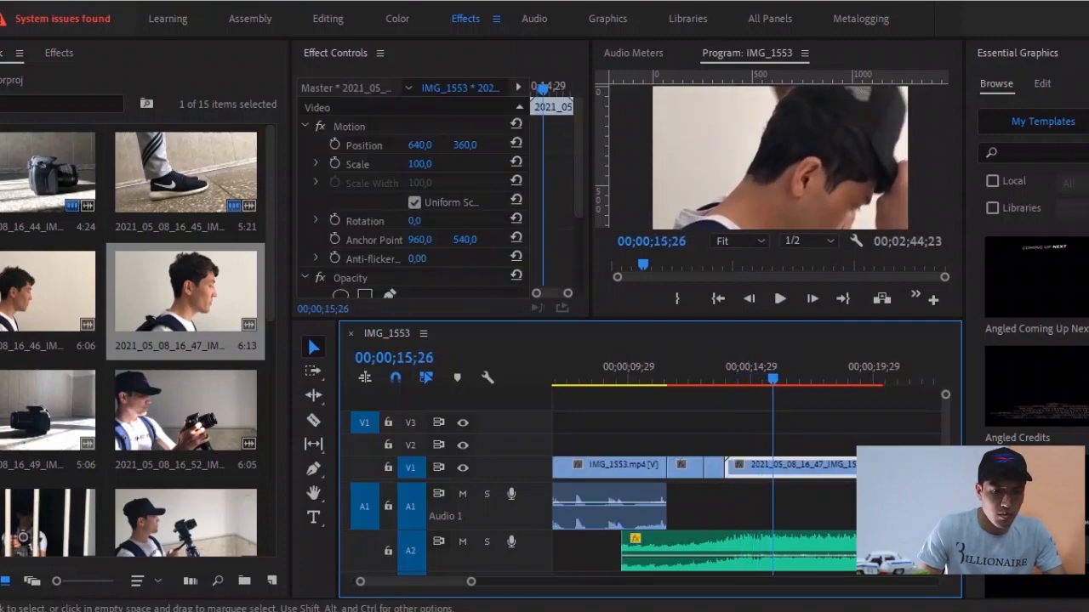
{"action": "left_click_drag", "start_coordinate": [732, 468], "coordinate": [765, 468]}
- Scrub through the cap shot around 00;00;14;24 and set the 2021_05_08_16_47_IMG_1532.mp4 clip's speed to 40%
{"action": "left_click_drag", "start_coordinate": [767, 379], "coordinate": [751, 379]}
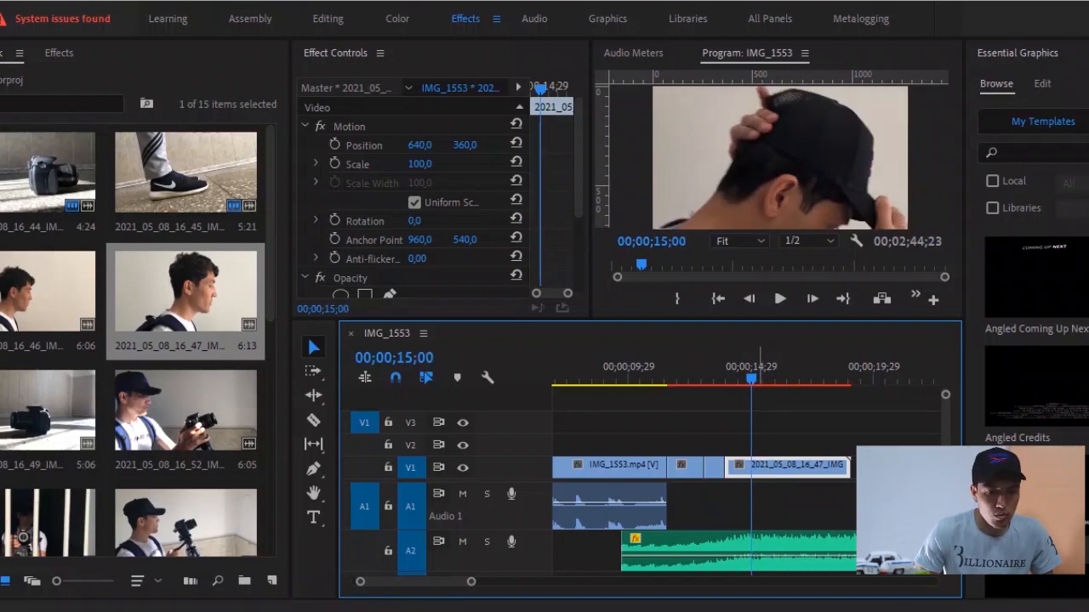
{"action": "left_click", "coordinate": [751, 376]}
{"action": "key", "text": "equal"}
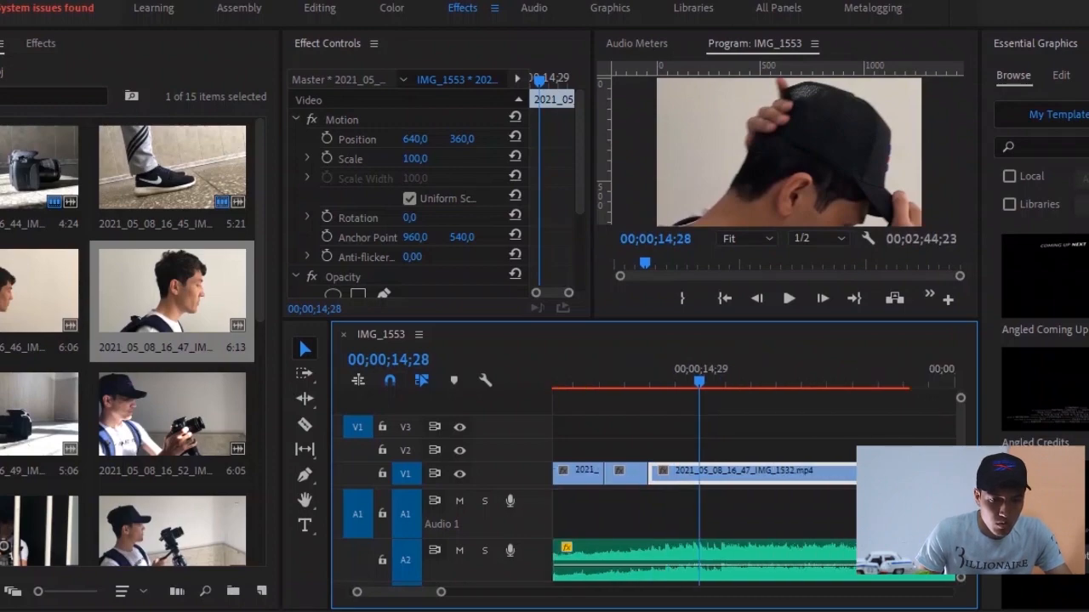
{"action": "key", "text": "minus"}
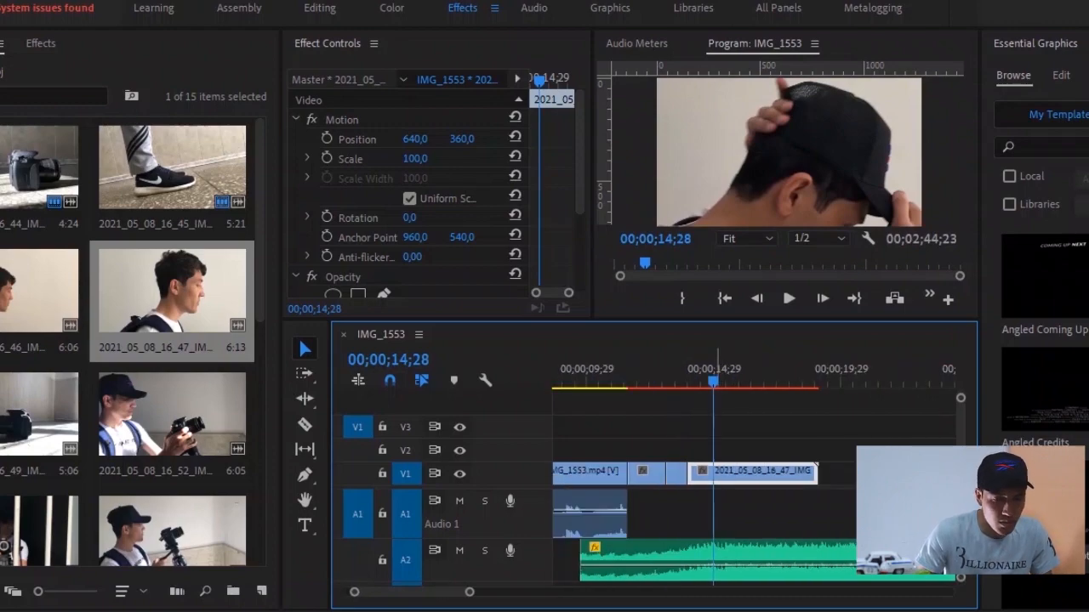
{"action": "mouse_move", "coordinate": [714, 380]}
{"action": "left_mouse_down"}
{"action": "mouse_move", "coordinate": [659, 380]}
{"action": "mouse_move", "coordinate": [709, 380]}
{"action": "left_mouse_up"}
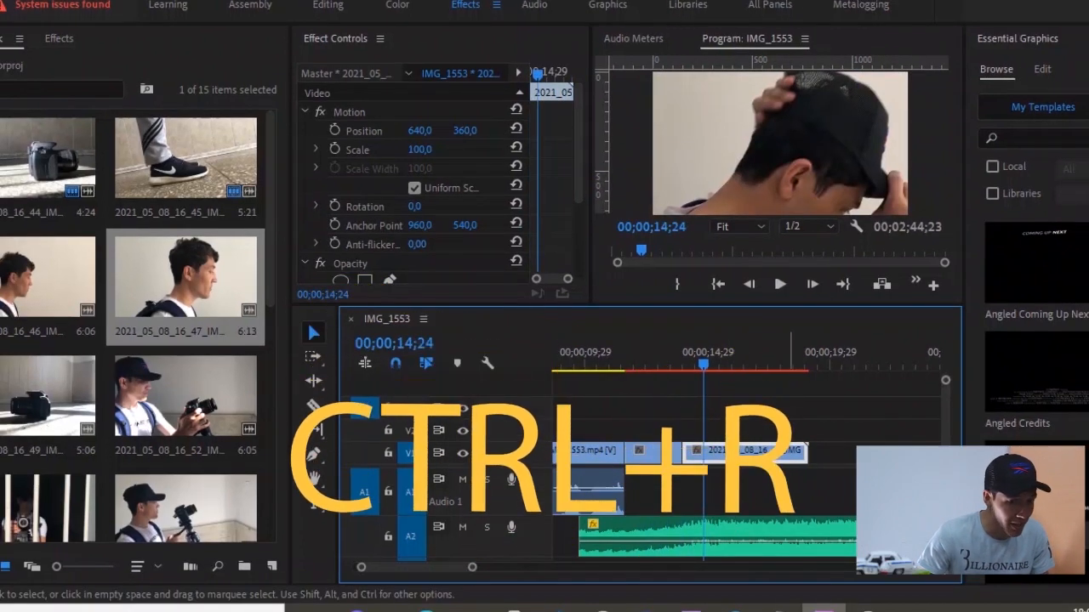
{"action": "key", "text": "ctrl+r"}
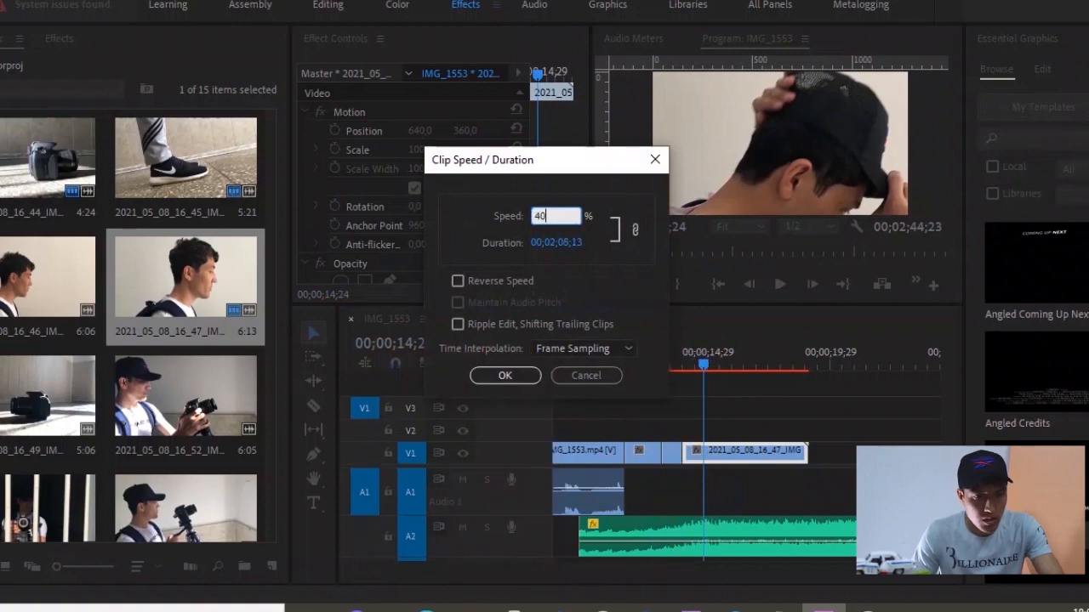
{"action": "type", "text": "40"}
{"action": "key", "text": "Return"}
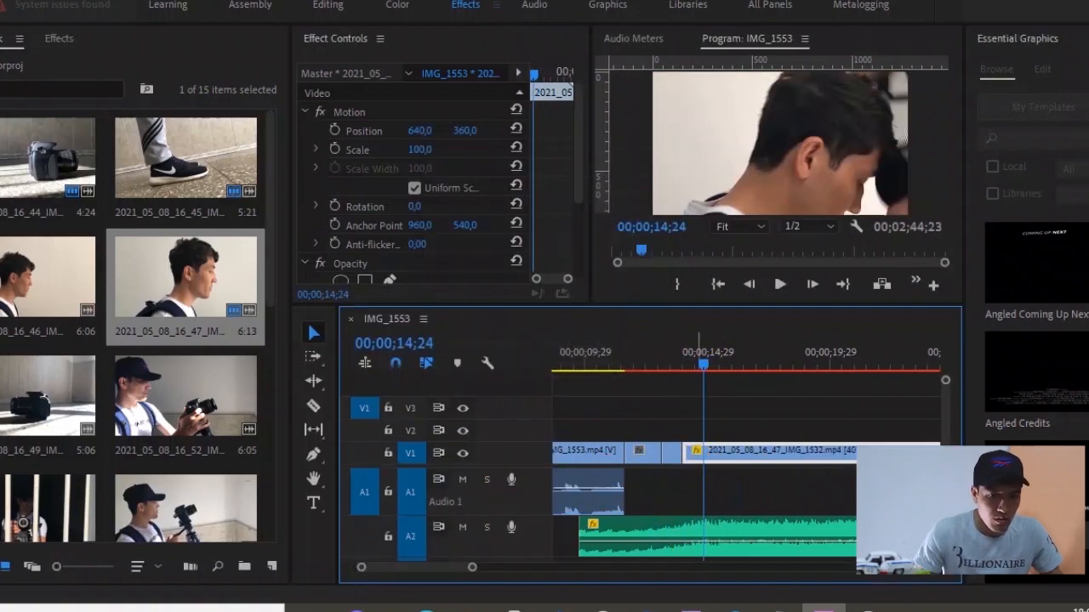
- Trim the start of the slowed cap clip and delete the gap between it and the walking clip
{"action": "key", "text": "space"}
{"action": "left_click_drag", "start_coordinate": [735, 364], "coordinate": [719, 364]}
{"action": "left_click_drag", "start_coordinate": [688, 454], "coordinate": [715, 454]}
{"action": "right_click", "coordinate": [701, 455]}
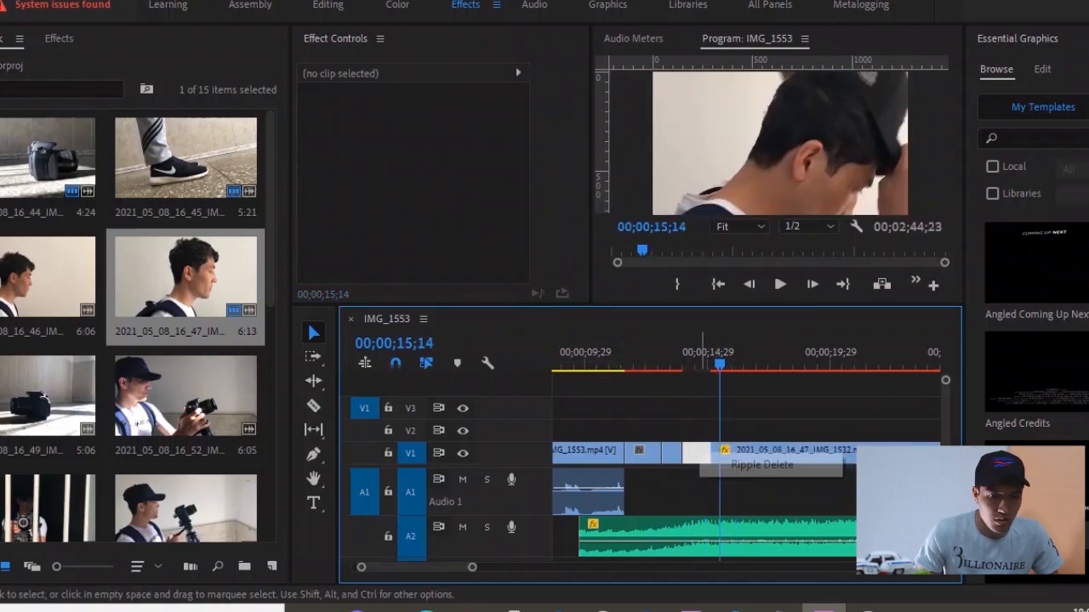
{"action": "left_click", "coordinate": [700, 478]}
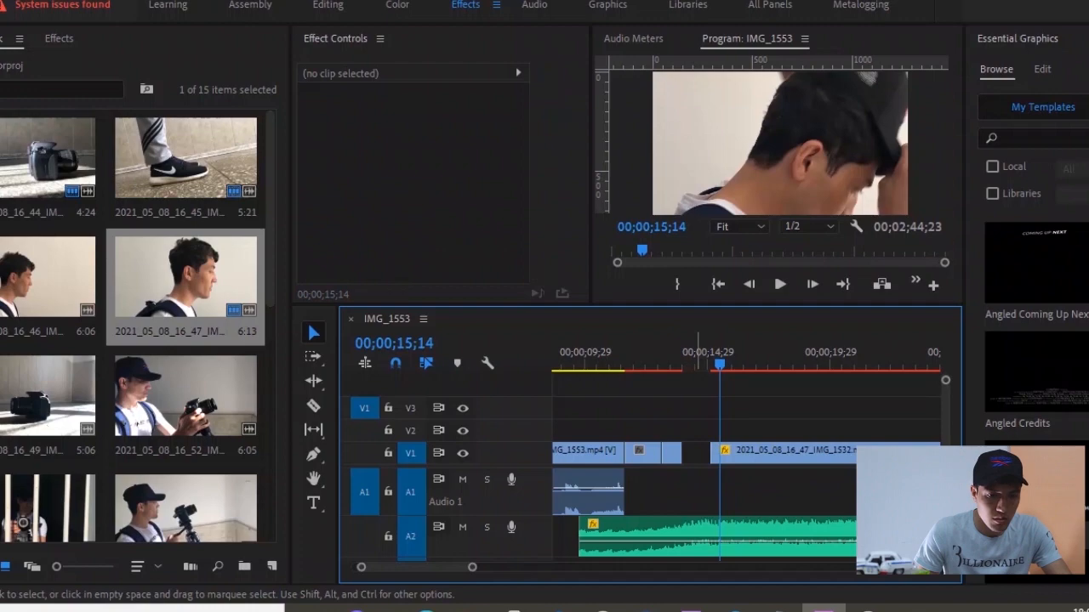
{"action": "key", "text": "Delete"}
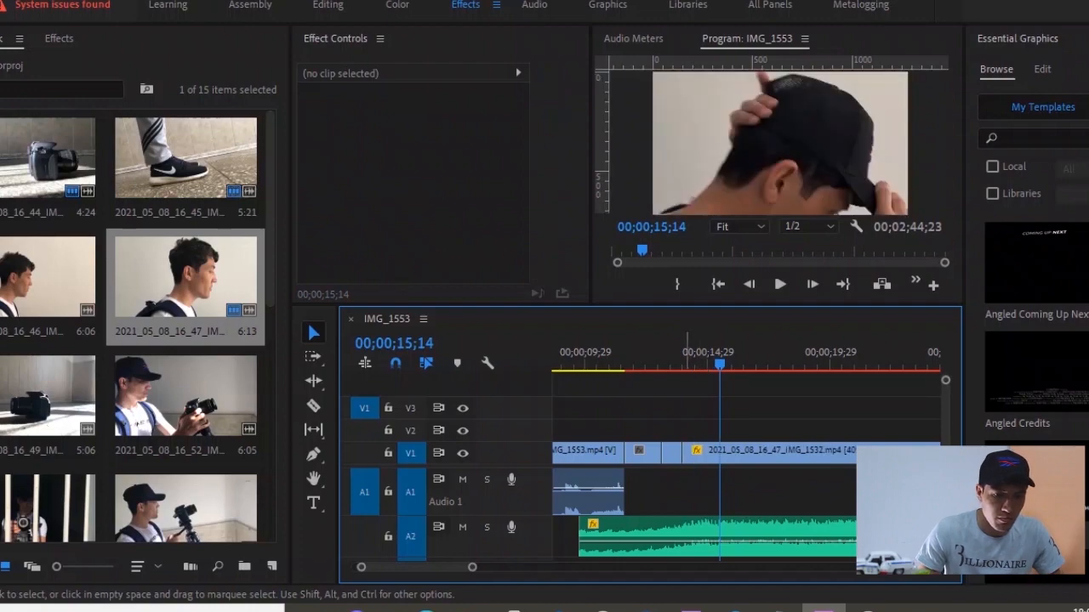
- Play into the slowed cap clip, split it at 00;00;15;17 with the Razor tool and delete the remainder
{"action": "left_click", "coordinate": [678, 354]}
{"action": "key", "text": "space"}
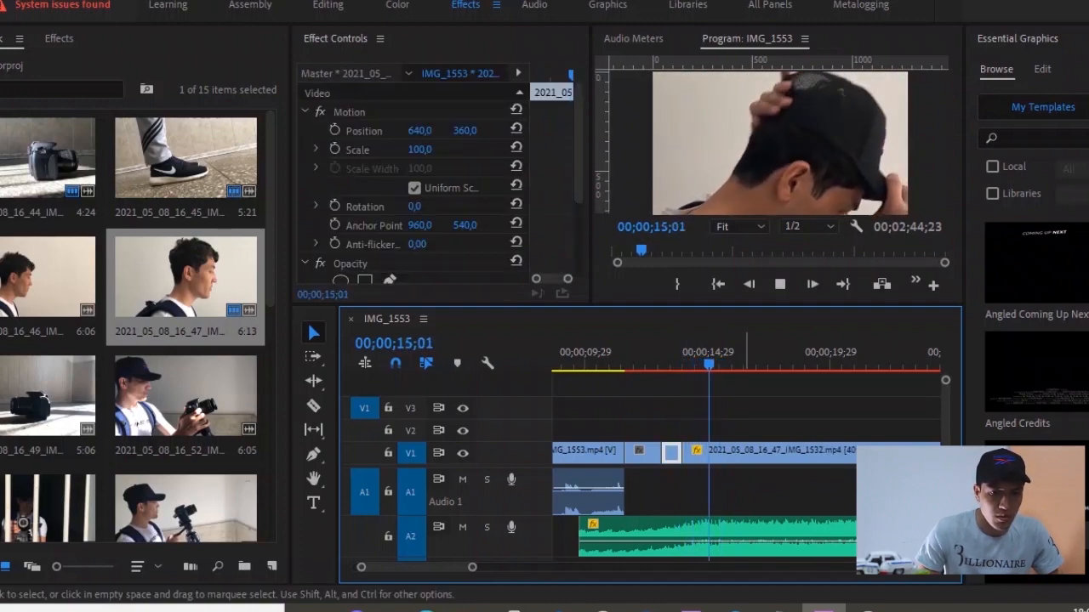
{"action": "left_click", "coordinate": [722, 452]}
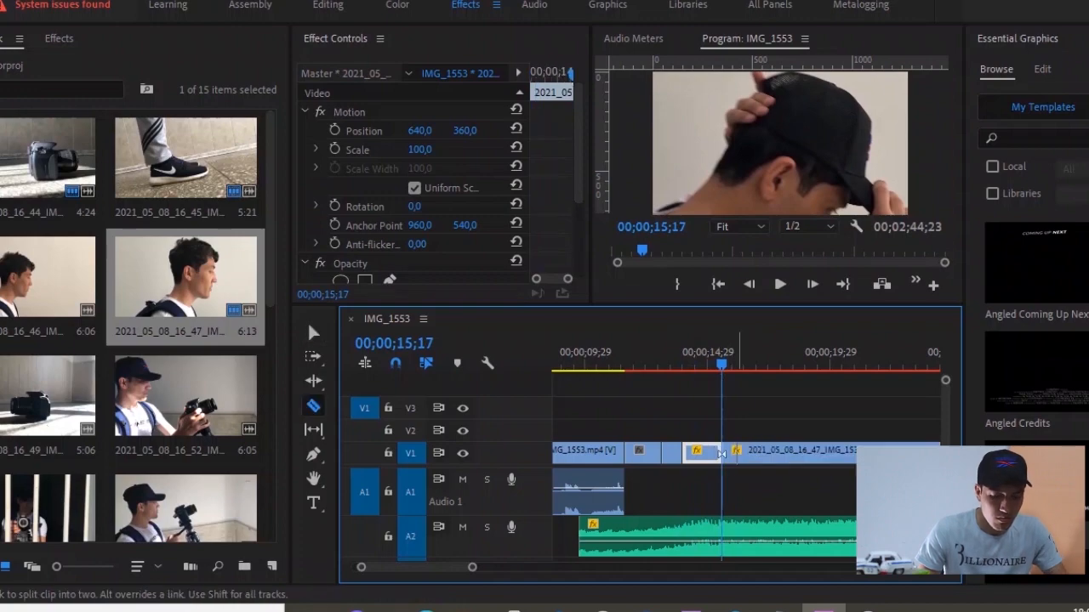
{"action": "key", "text": "v"}
{"action": "left_click_drag", "start_coordinate": [724, 363], "coordinate": [858, 364]}
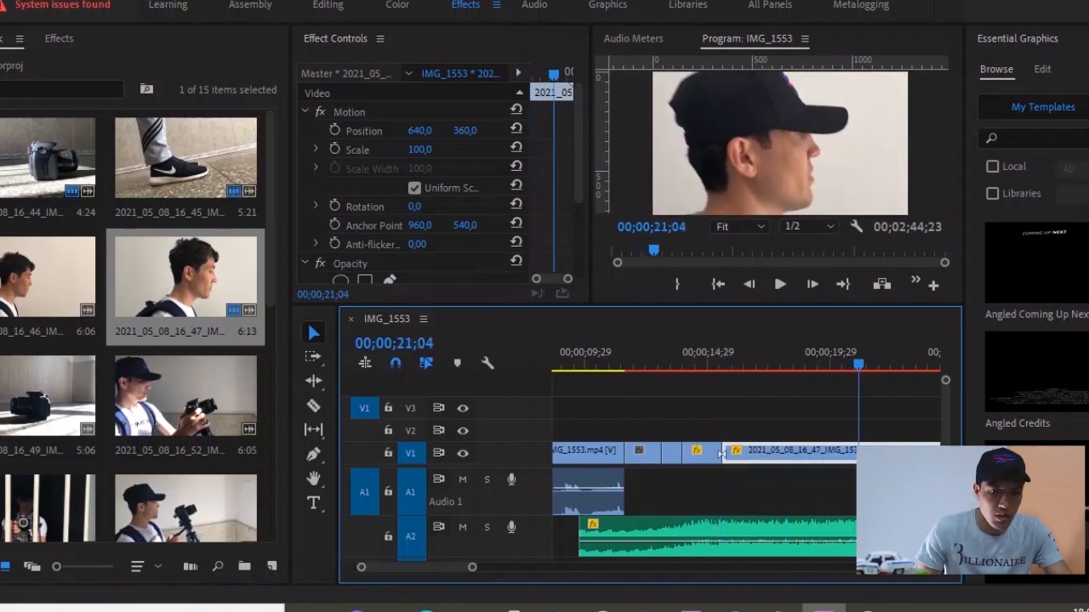
{"action": "key", "text": "Delete"}
- Place 2021_05_08_16_52_IMG_1539.mp4 on V1 after the cap clip, close the gap before it and delete its audio
{"action": "scroll", "coordinate": [721, 455], "scroll_direction": "down", "scroll_amount": 2}
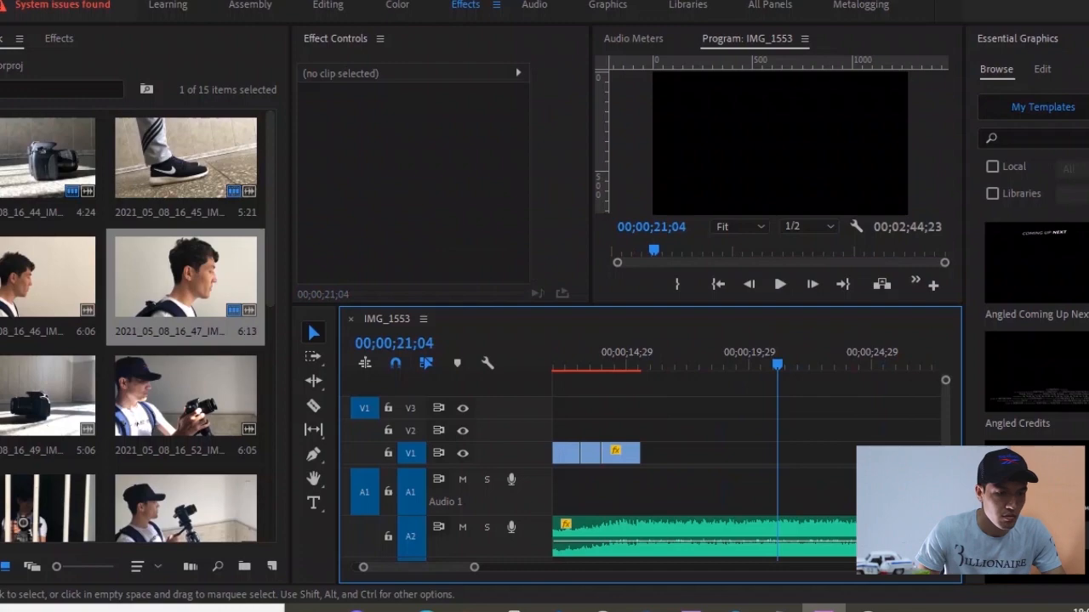
{"action": "left_click_drag", "start_coordinate": [185, 396], "coordinate": [657, 455]}
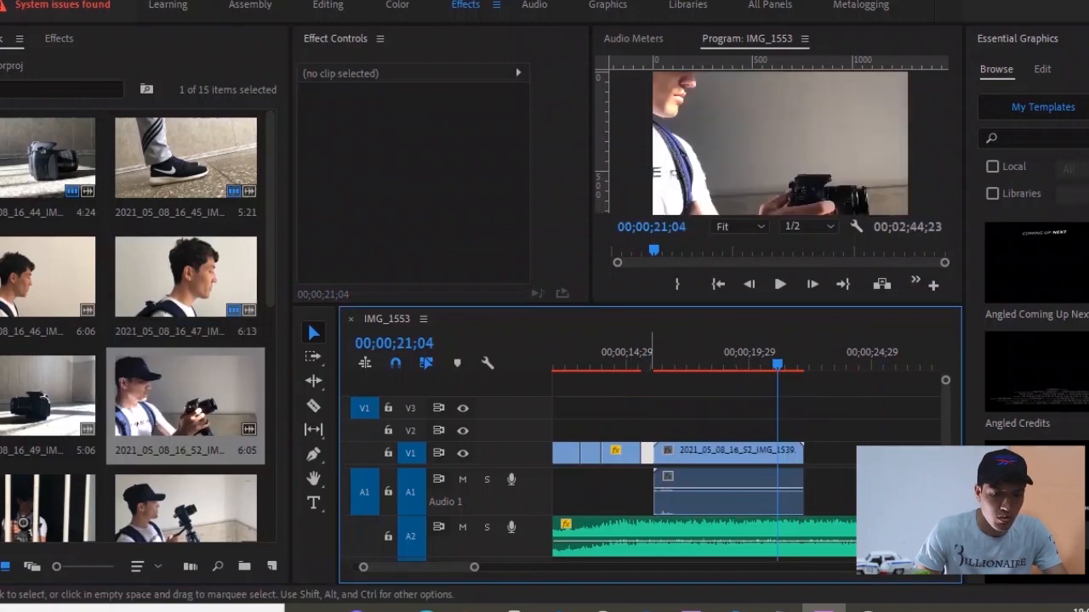
{"action": "key", "text": "Delete"}
{"action": "left_click", "coordinate": [683, 491]}
{"action": "left_click", "coordinate": [683, 492], "text": "alt"}
{"action": "key", "text": "Delete"}
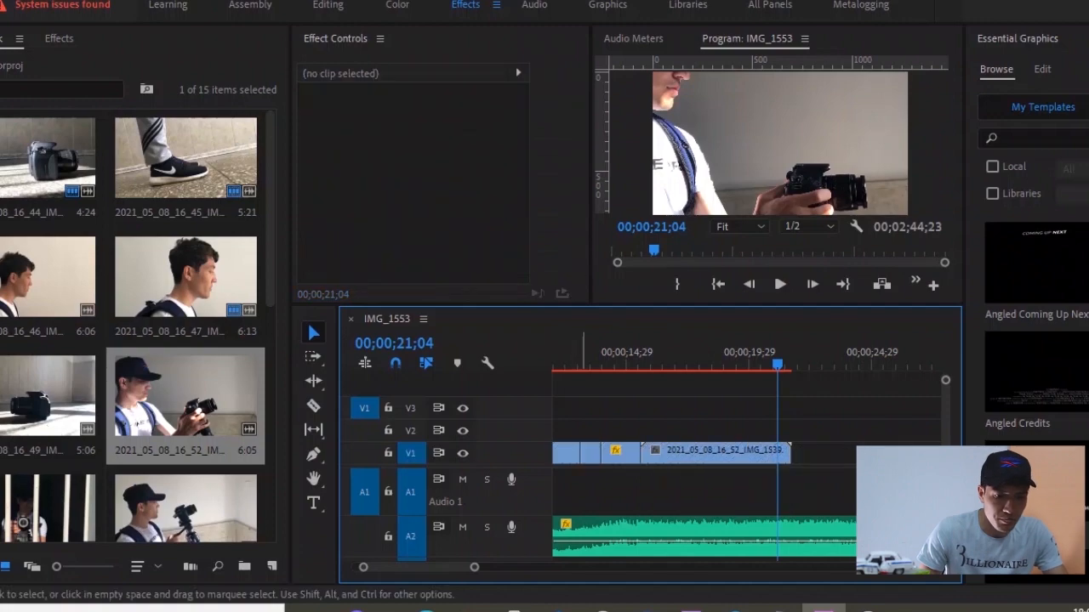
- Play across the cut into the 2021_05_08_16_52_IMG_1539.mp4 clip and trim its end to 00;00;17;14
{"action": "left_click_drag", "start_coordinate": [691, 364], "coordinate": [629, 364]}
{"action": "key", "text": "space"}
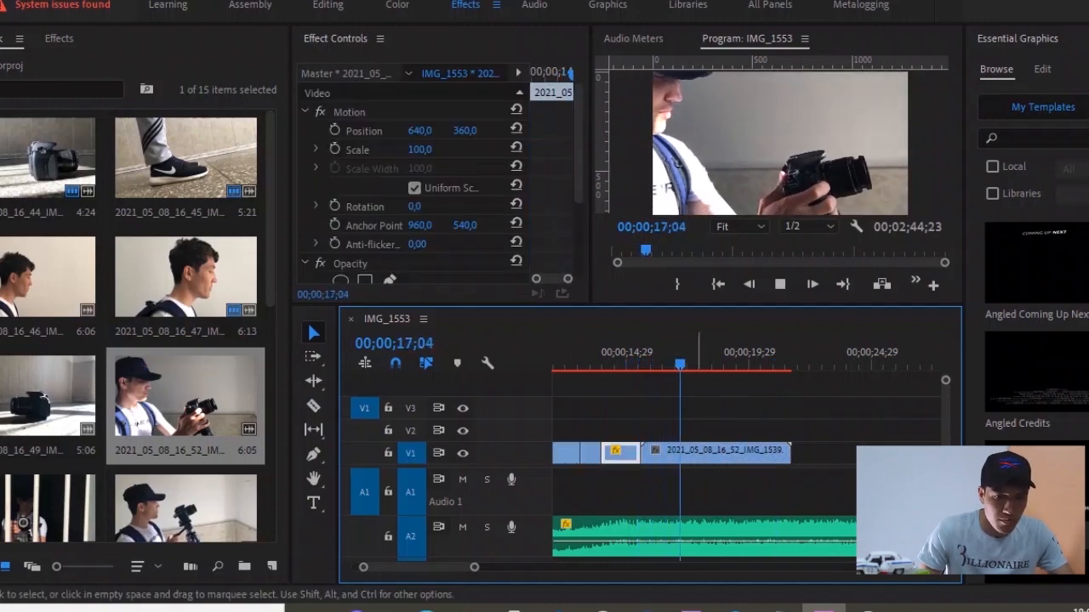
{"action": "key", "text": "space"}
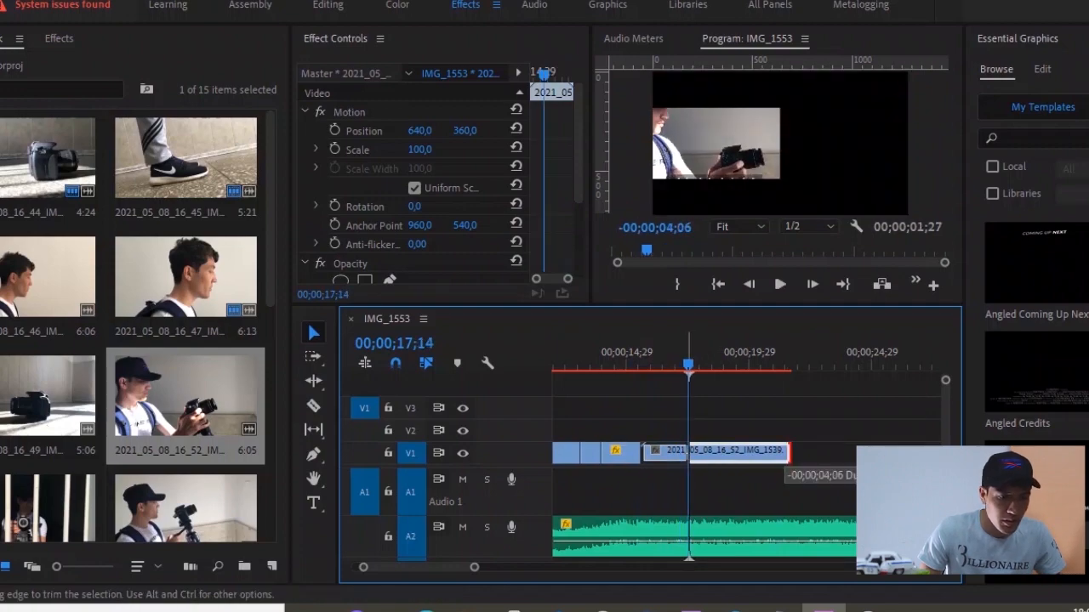
{"action": "key", "text": "w"}
- Place 2021_05_08_16_54_IMG_1542.mp4 on V1 at 00;00;17;14 and delete its audio
{"action": "scroll", "coordinate": [59, 400], "scroll_direction": "down", "scroll_amount": 1}
{"action": "left_click_drag", "start_coordinate": [50, 398], "coordinate": [690, 454]}
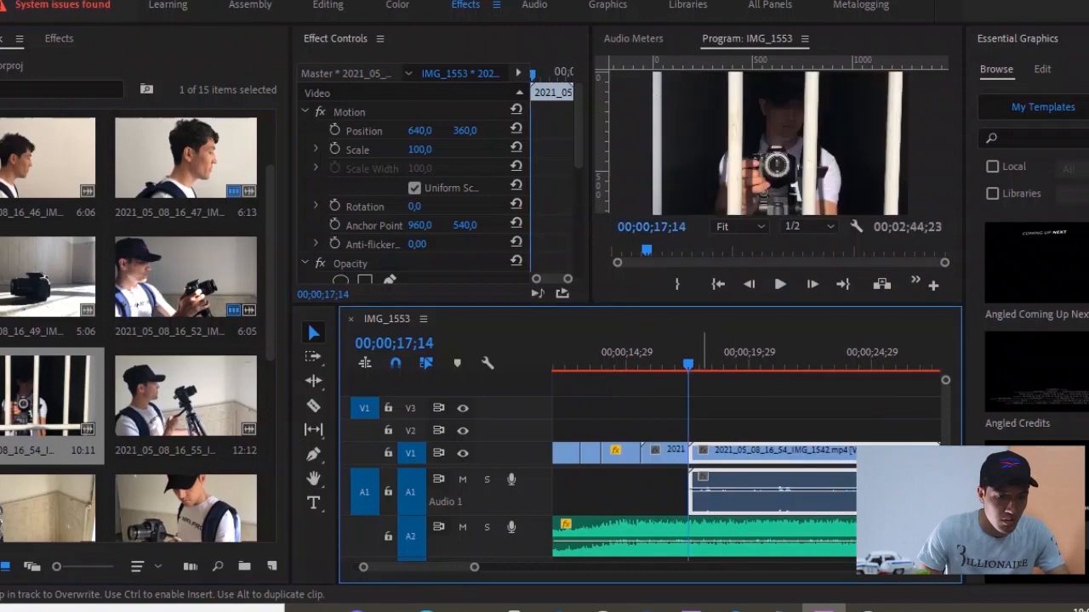
{"action": "left_click", "coordinate": [741, 493], "text": "alt"}
{"action": "key", "text": "Delete"}
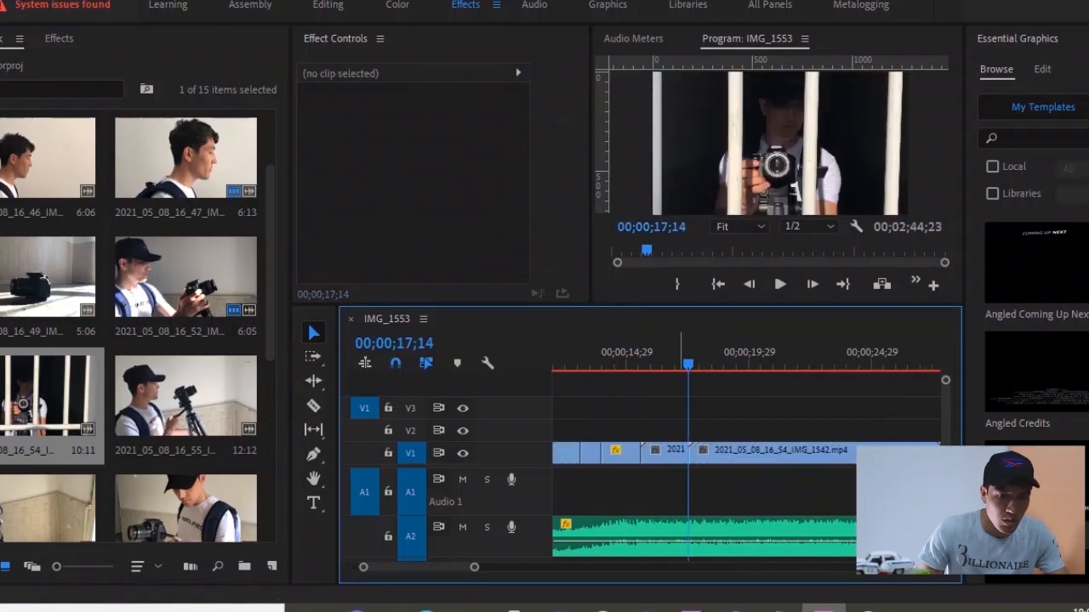
- Trim the start of the 2021_05_08_16_54_IMG_1542.mp4 clip, move it against the previous clip and play across the cut
{"action": "left_click_drag", "start_coordinate": [689, 364], "coordinate": [766, 364]}
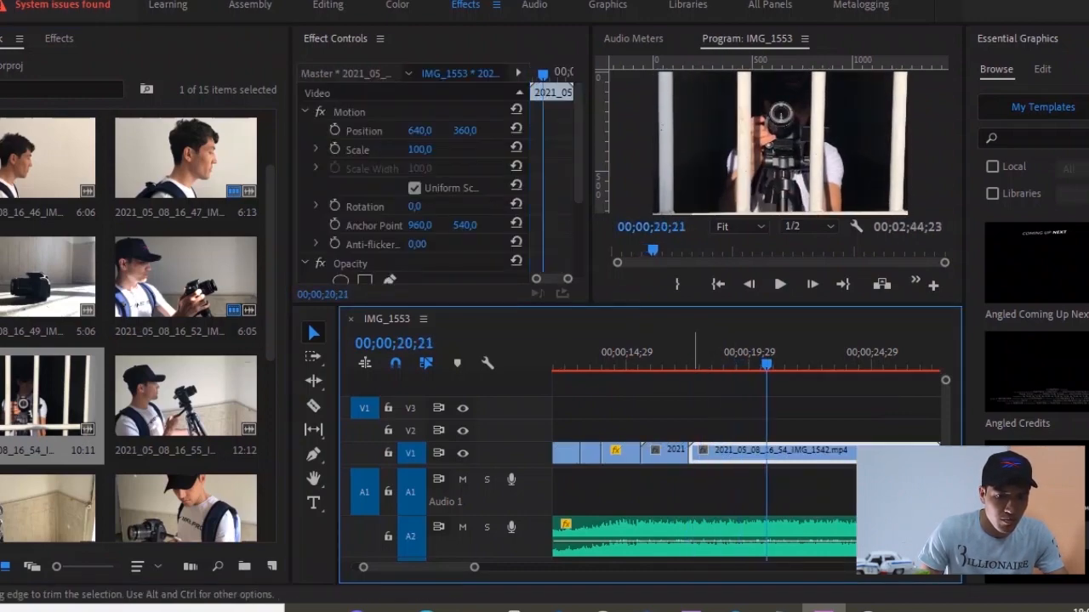
{"action": "left_click_drag", "start_coordinate": [691, 454], "coordinate": [767, 454]}
{"action": "left_click_drag", "start_coordinate": [838, 453], "coordinate": [762, 454]}
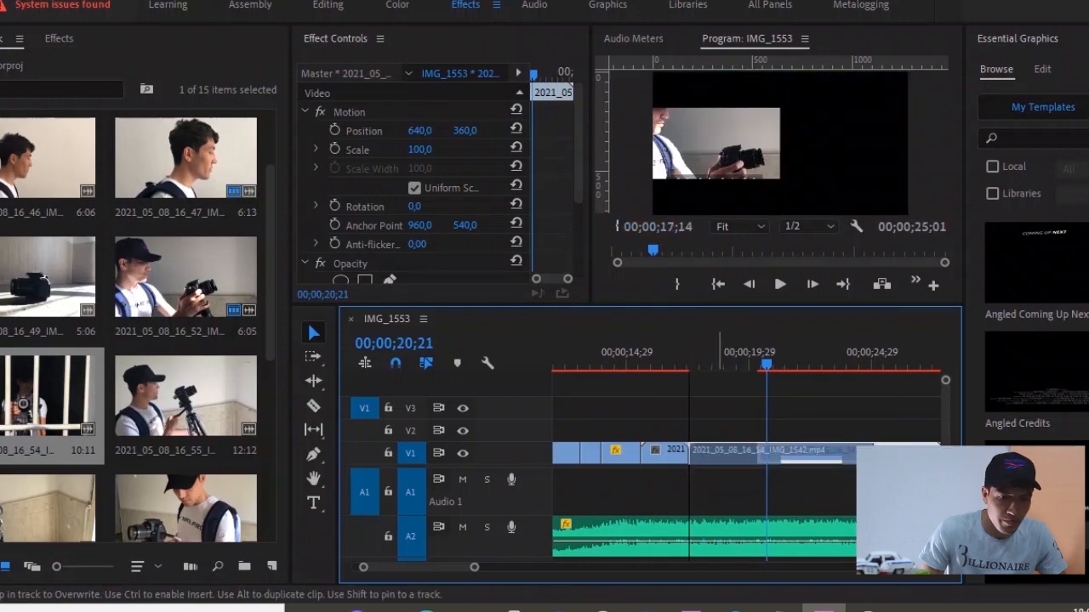
{"action": "left_click", "coordinate": [676, 364]}
{"action": "key", "text": "space"}
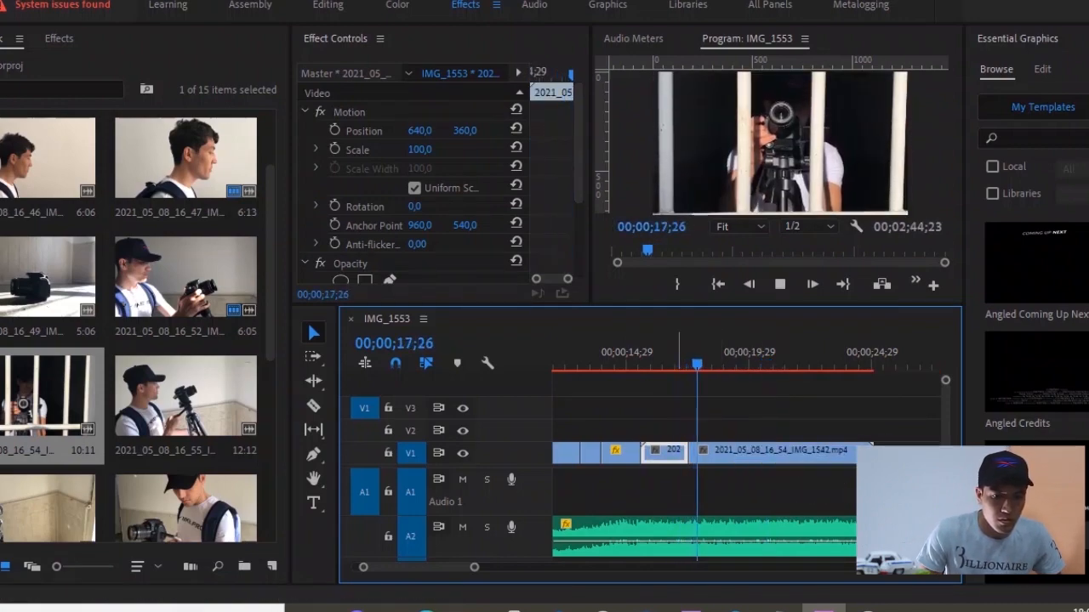
{"action": "key", "text": "space"}
- Play and scrub through the beginning of the 2021_05_08_16_54_IMG_1542.mp4 clip on V1 to judge its length
{"action": "key", "text": "="}
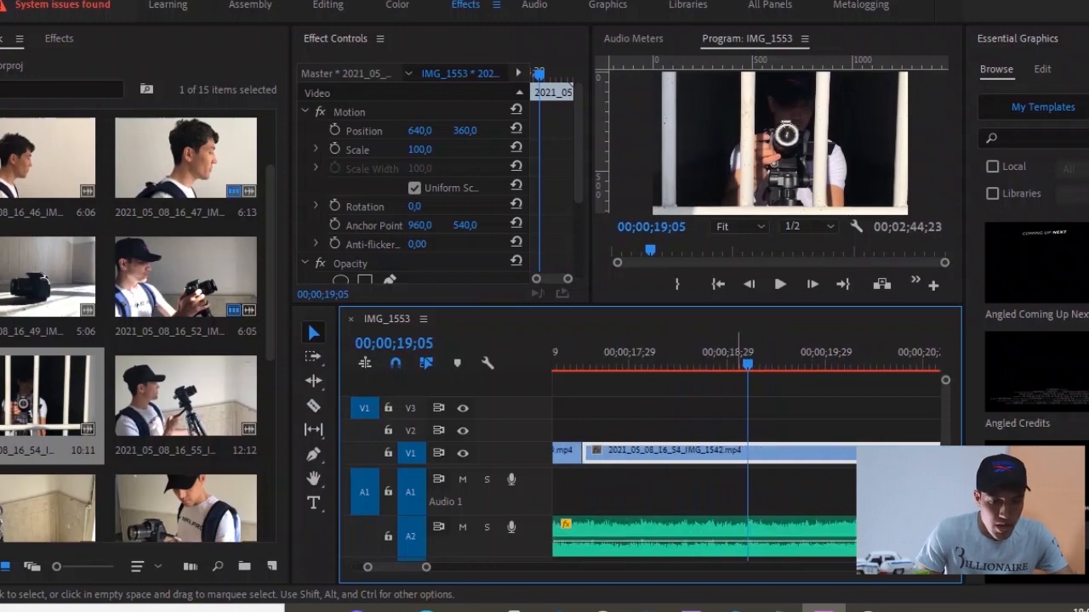
{"action": "left_click_drag", "start_coordinate": [740, 364], "coordinate": [671, 364]}
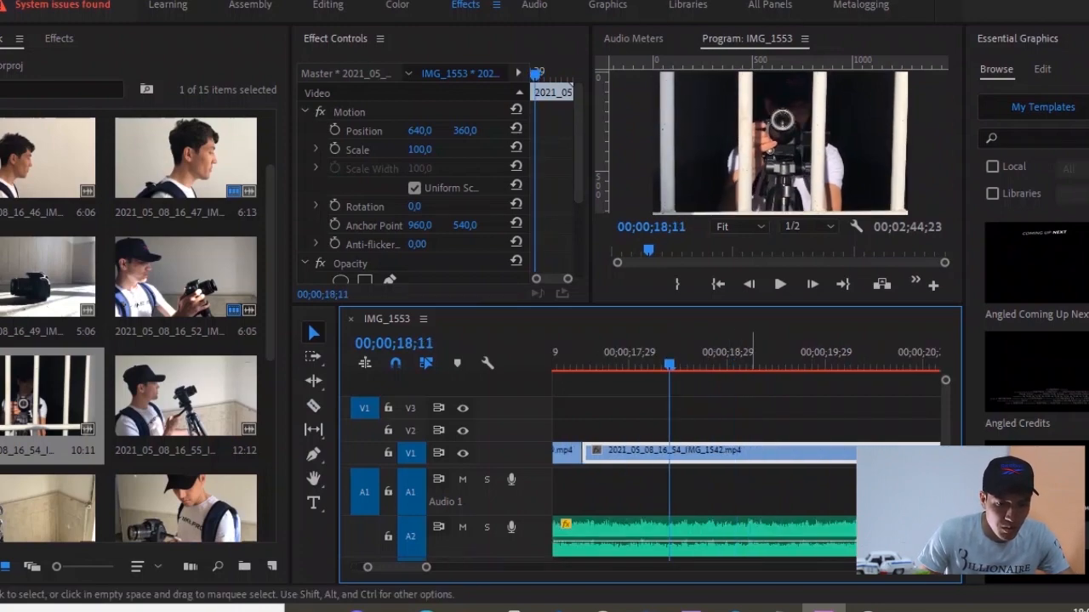
{"action": "left_click", "coordinate": [752, 538]}
{"action": "key", "text": "="}
{"action": "key", "text": "="}
{"action": "key", "text": "="}
{"action": "key", "text": "-"}
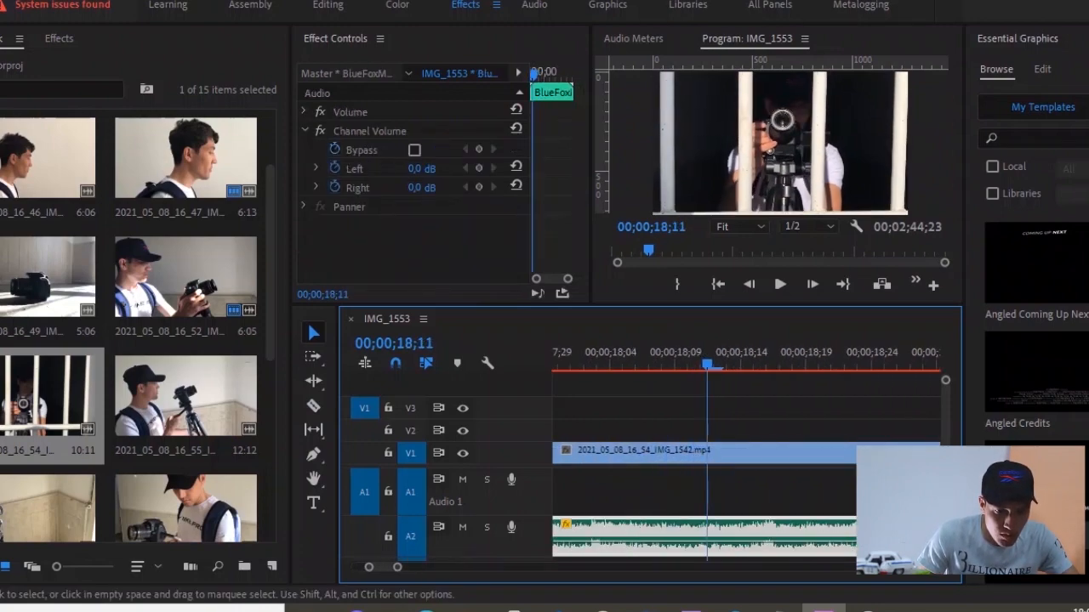
{"action": "key", "text": "-"}
{"action": "key", "text": "-"}
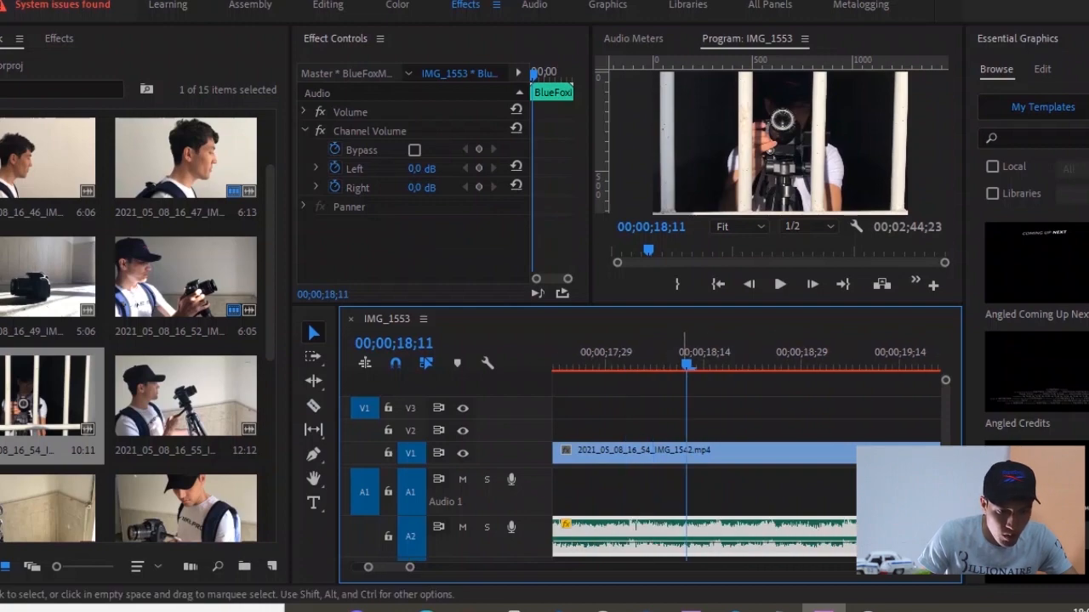
{"action": "left_click_drag", "start_coordinate": [686, 364], "coordinate": [552, 364]}
{"action": "key", "text": "space"}
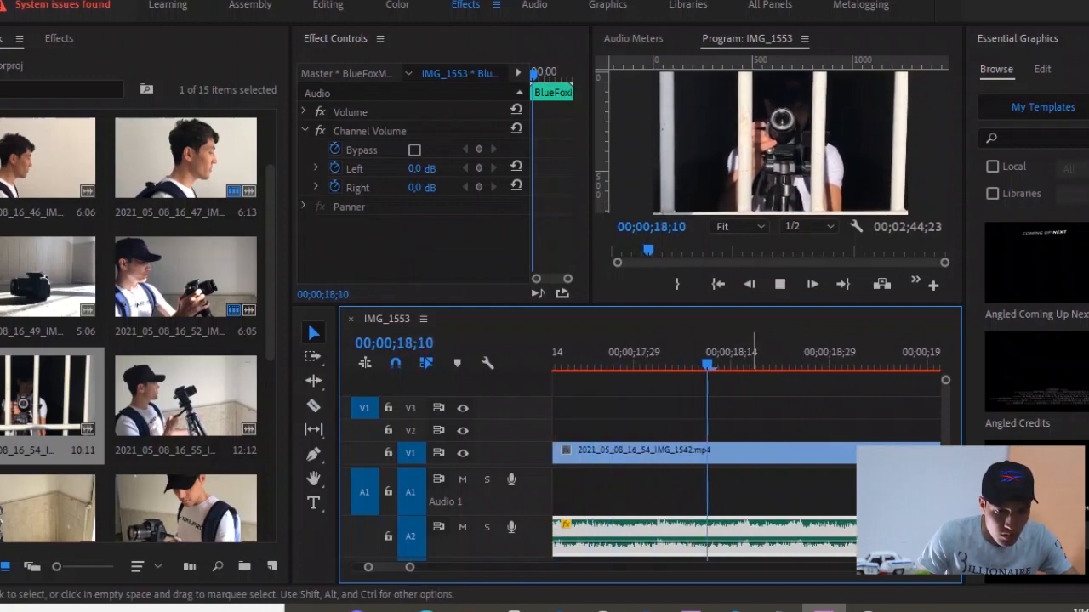
- Split the 2021_05_08_16_54_IMG_1542.mp4 clip at 00;00;19;06 and delete the part after the cut
{"action": "left_click_drag", "start_coordinate": [834, 364], "coordinate": [812, 364]}
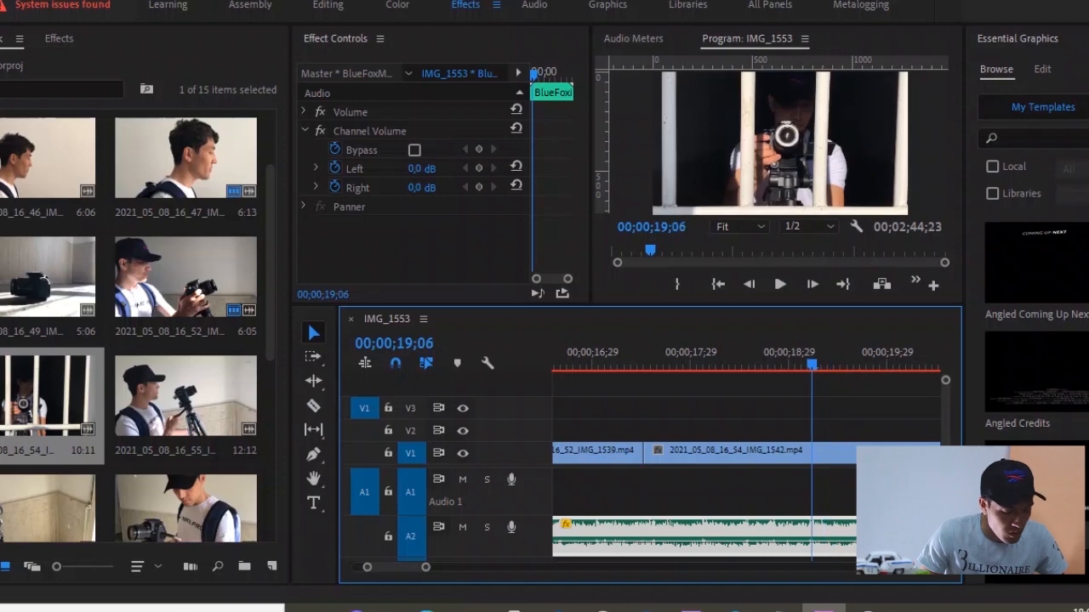
{"action": "left_click", "coordinate": [814, 453]}
{"action": "key", "text": "v"}
{"action": "left_click", "coordinate": [869, 454]}
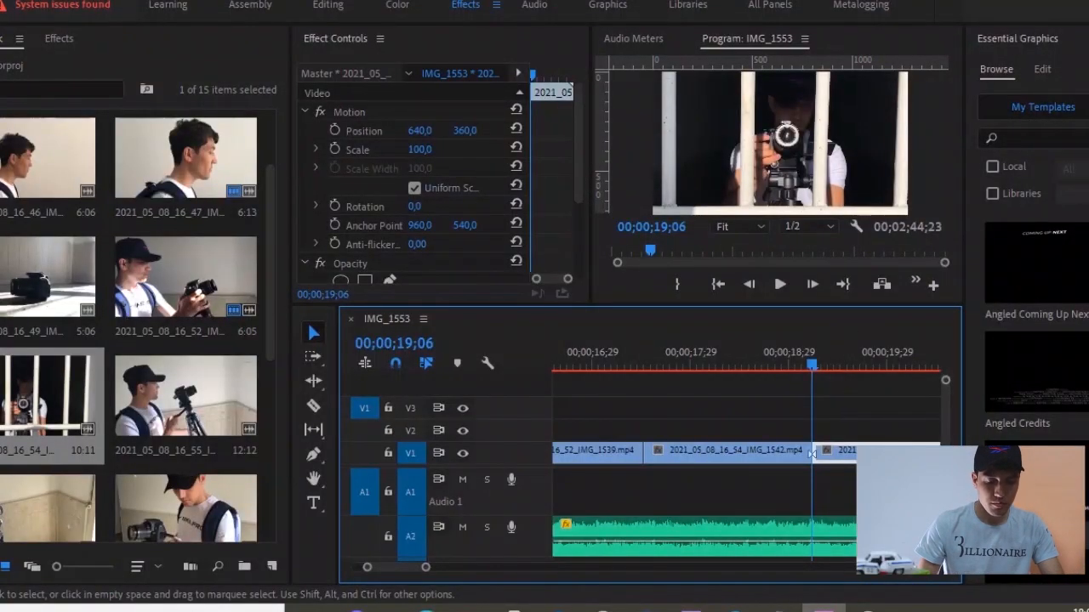
{"action": "key", "text": "Delete"}
- Play across the cut from the 2021_05_08_16_52_IMG_1539.mp4 clip into the shortened 2021_05_08_16_54_IMG_1542.mp4 clip to check the pacing
{"action": "key", "text": "minus"}
{"action": "key", "text": "minus"}
{"action": "left_click_drag", "start_coordinate": [750, 364], "coordinate": [585, 357]}
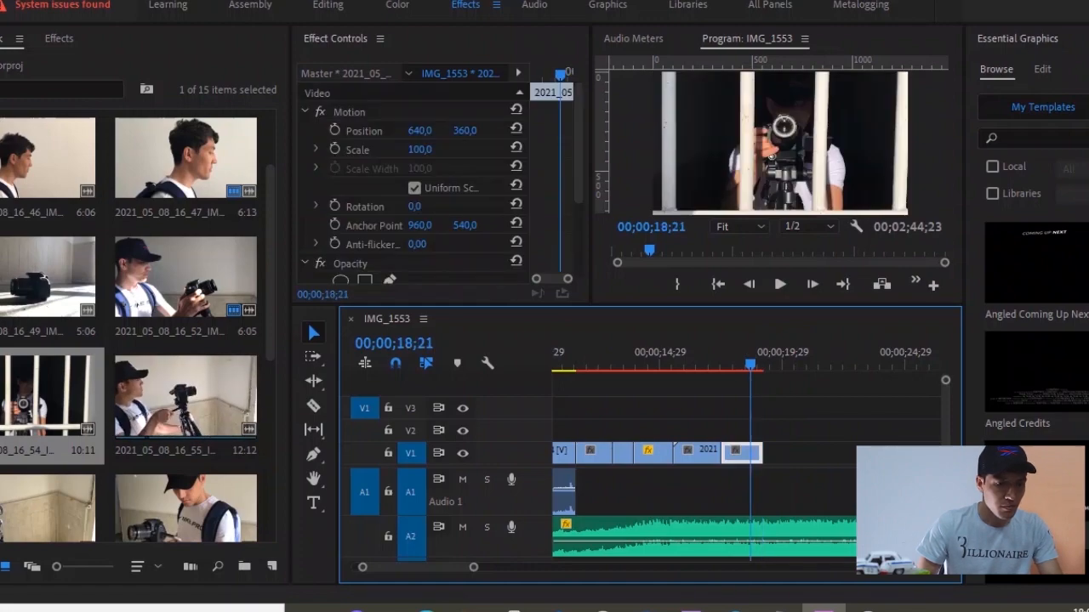
{"action": "scroll", "coordinate": [136, 332], "scroll_direction": "down", "scroll_amount": 2}
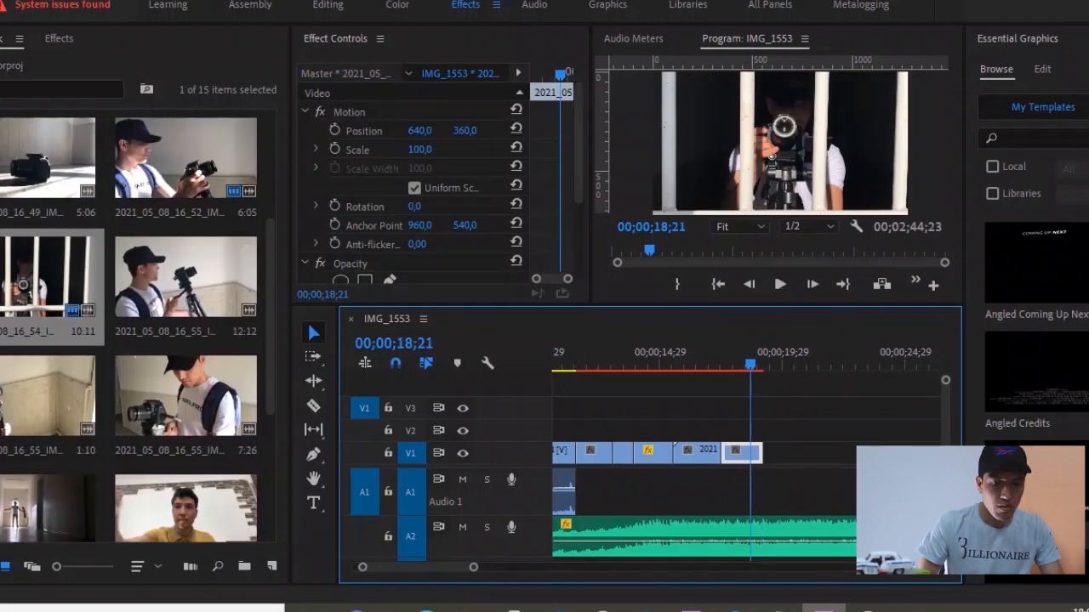
{"action": "left_click", "coordinate": [695, 359]}
{"action": "key", "text": "space"}
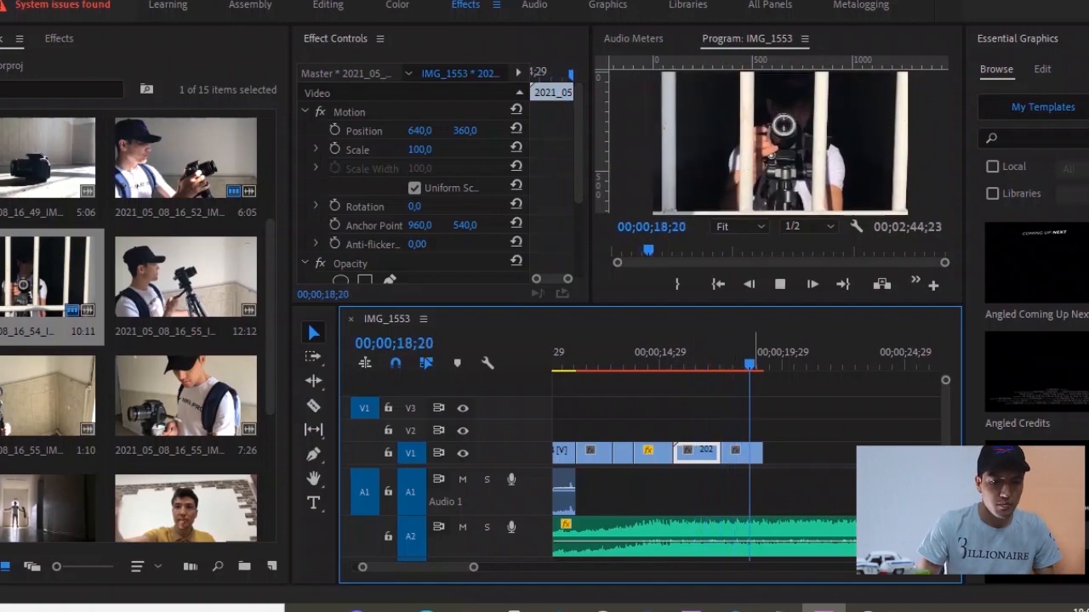
{"action": "key", "text": "space"}
{"action": "left_click", "coordinate": [763, 536]}
{"action": "left_click_drag", "start_coordinate": [746, 359], "coordinate": [730, 359]}
{"action": "key", "text": "equal"}
{"action": "key", "text": "equal"}
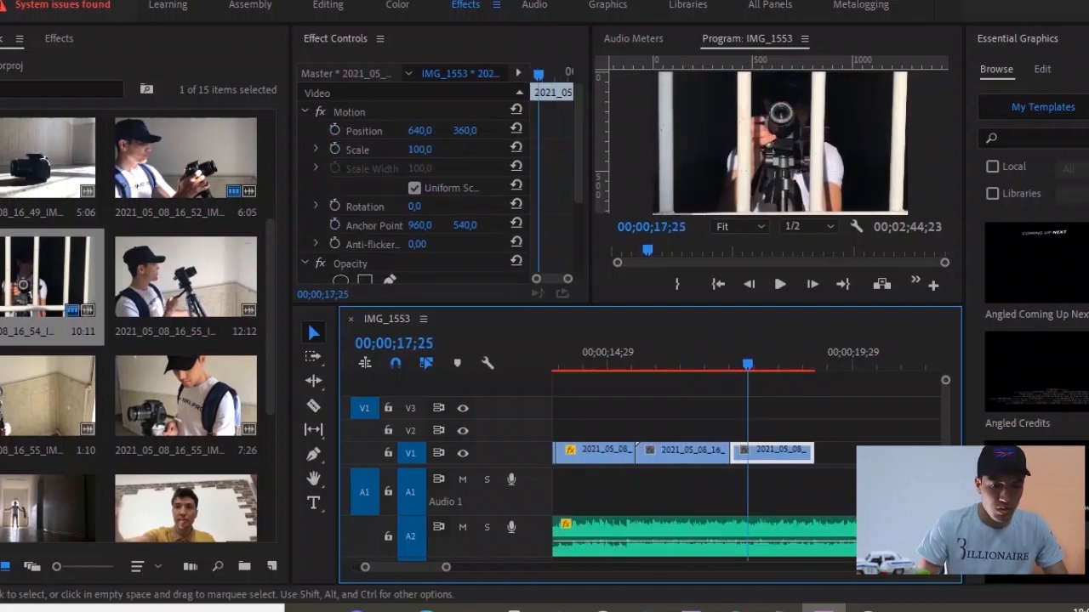
{"action": "left_click", "coordinate": [710, 359]}
{"action": "key", "text": "space"}
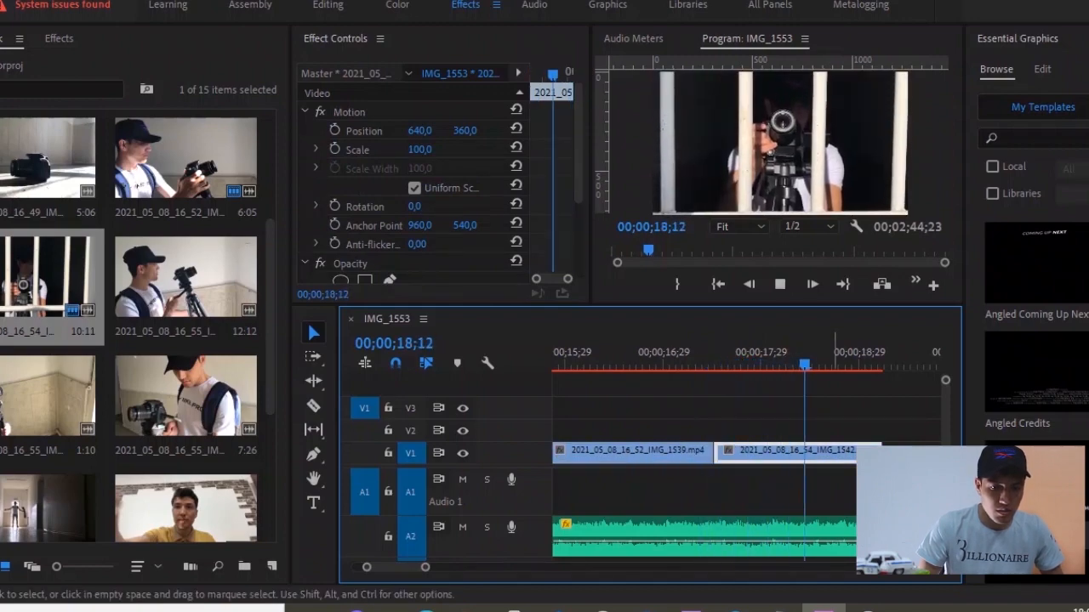
- Trim the end of the 2021_05_08_16_54_IMG_1542.mp4 clip to 00;00;18;02 and replay the cut before it
{"action": "left_click_drag", "start_coordinate": [880, 453], "coordinate": [796, 453]}
{"action": "left_click_drag", "start_coordinate": [776, 359], "coordinate": [701, 359]}
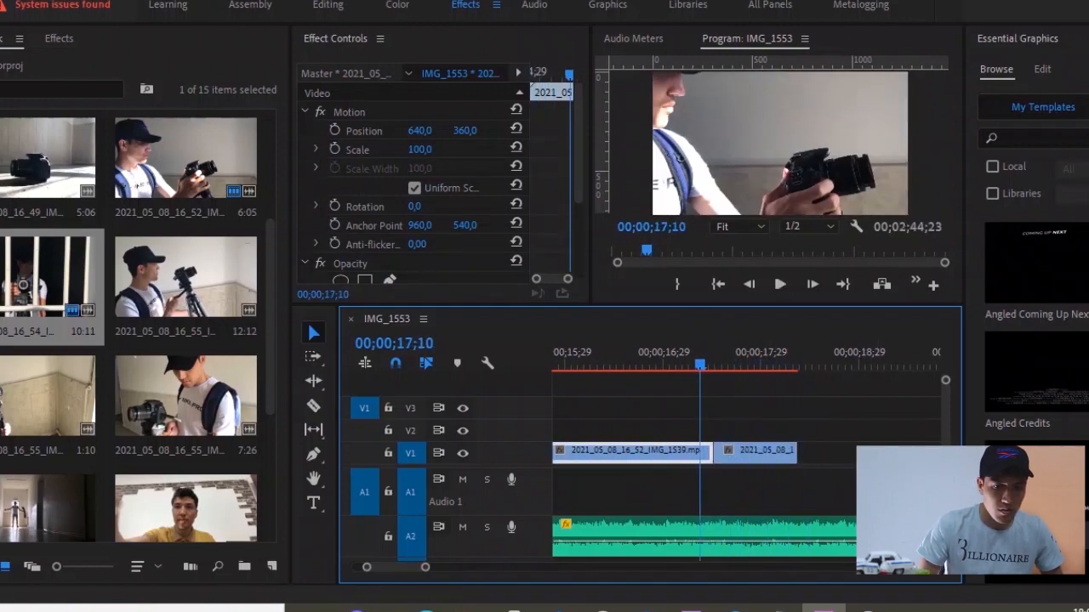
{"action": "key", "text": "space"}
{"action": "key", "text": "space"}
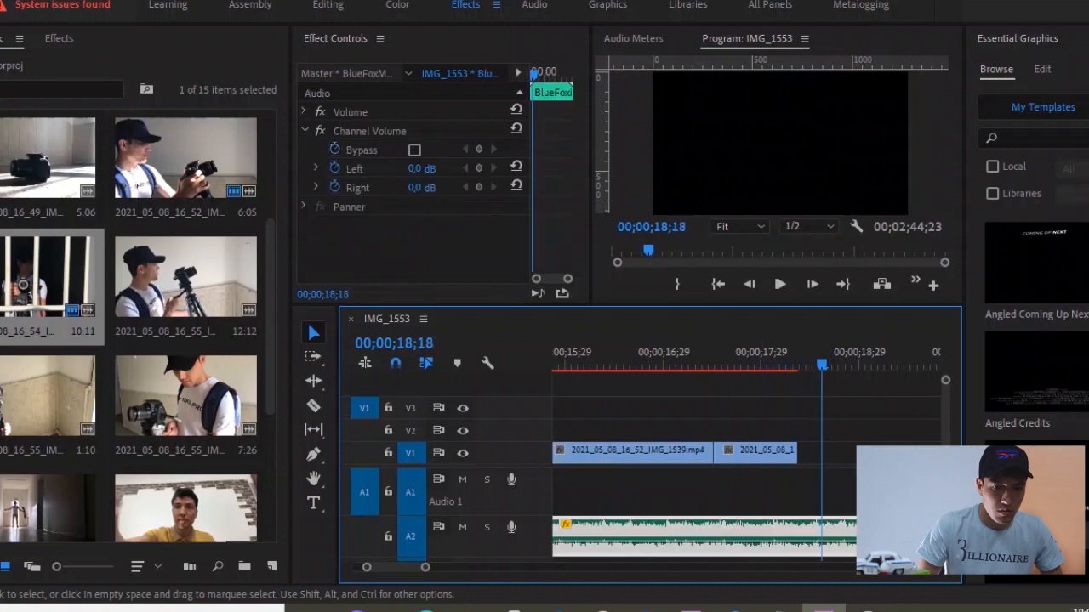
{"action": "left_click_drag", "start_coordinate": [796, 455], "coordinate": [773, 455]}
{"action": "left_click", "coordinate": [685, 359]}
{"action": "key", "text": "space"}
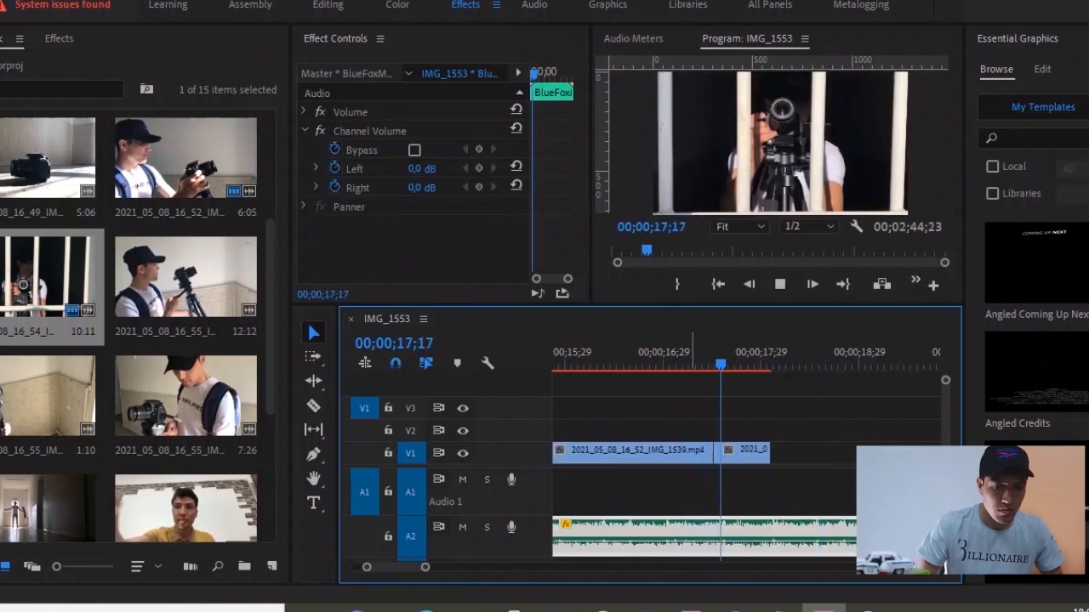
{"action": "key", "text": "space"}
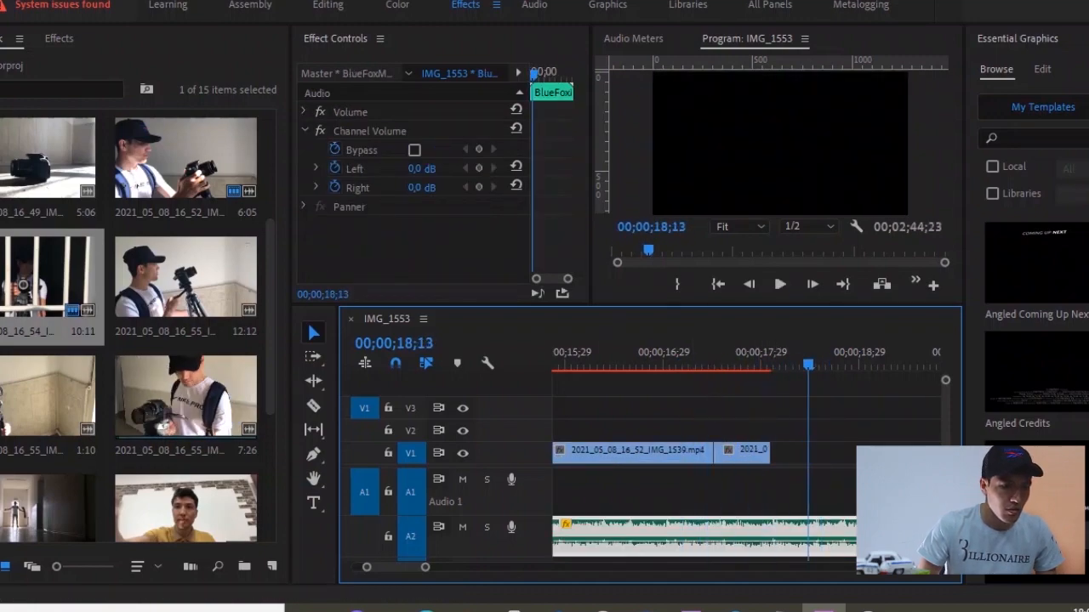
- Place MVI_7776.mp4 on V1 after the barred-window clip, close the gap before it and delete its audio
{"action": "scroll", "coordinate": [136, 341], "scroll_direction": "down", "scroll_amount": 3}
{"action": "left_click_drag", "start_coordinate": [48, 396], "coordinate": [798, 476]}
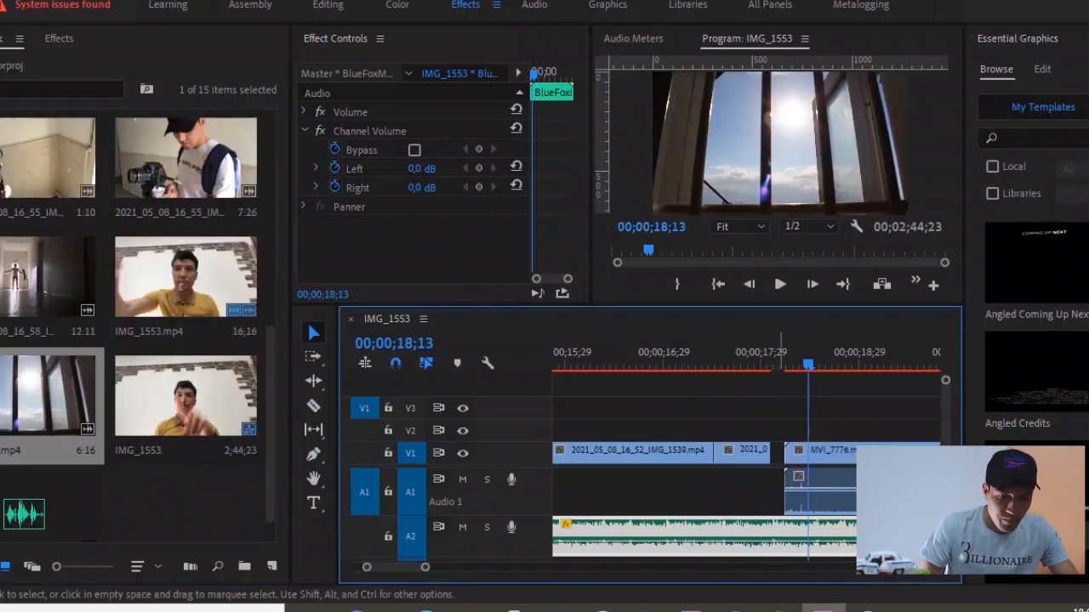
{"action": "right_click", "coordinate": [780, 455]}
{"action": "left_click", "coordinate": [822, 466]}
{"action": "left_click", "coordinate": [817, 491], "text": "alt"}
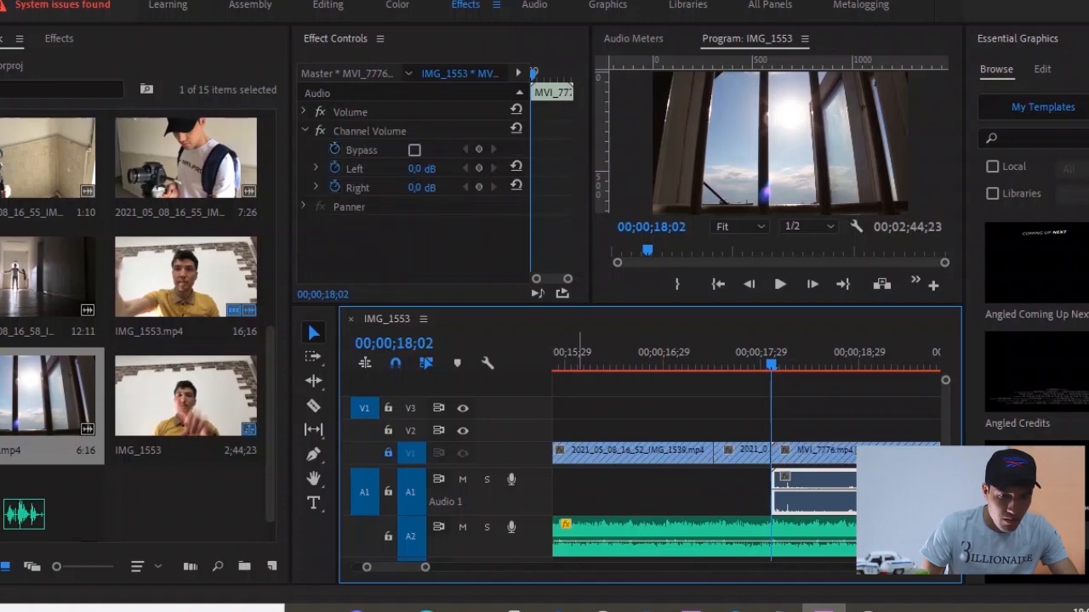
{"action": "key", "text": "Delete"}
- Trim the start of the MVI_7776.mp4 clip to 00;00;20;10 and close the gap before it
{"action": "key", "text": "minus"}
{"action": "left_click", "coordinate": [808, 454]}
{"action": "left_click_drag", "start_coordinate": [759, 364], "coordinate": [809, 364]}
{"action": "key", "text": "minus"}
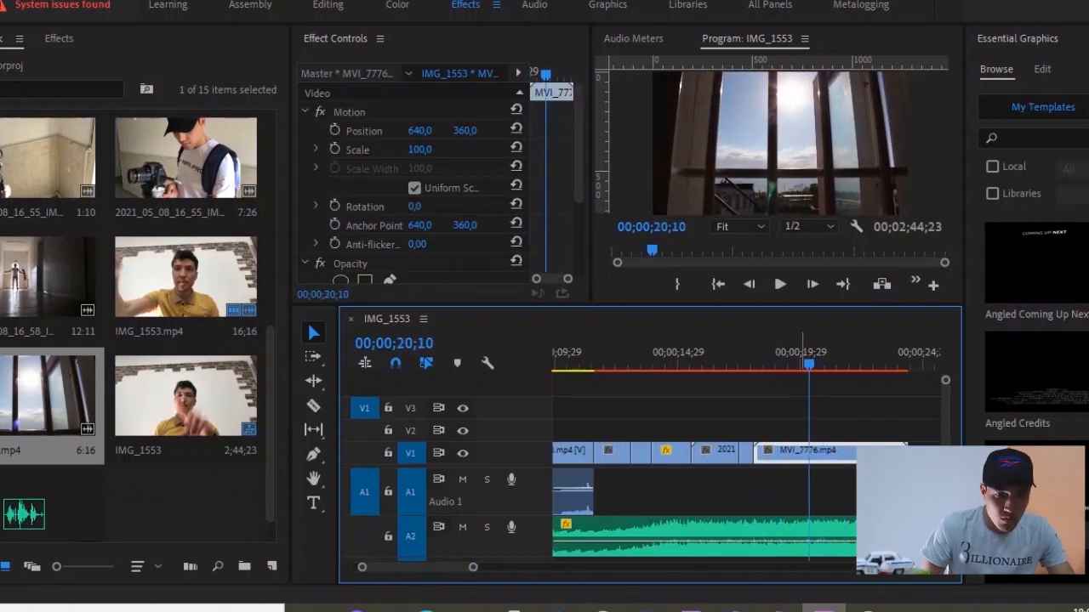
{"action": "left_click_drag", "start_coordinate": [758, 455], "coordinate": [810, 454]}
{"action": "right_click", "coordinate": [787, 459]}
{"action": "left_click", "coordinate": [810, 470]}
- Play across the cut into the MVI_7776.mp4 clip and trim its end to 00;00;19;25
{"action": "left_click", "coordinate": [743, 364]}
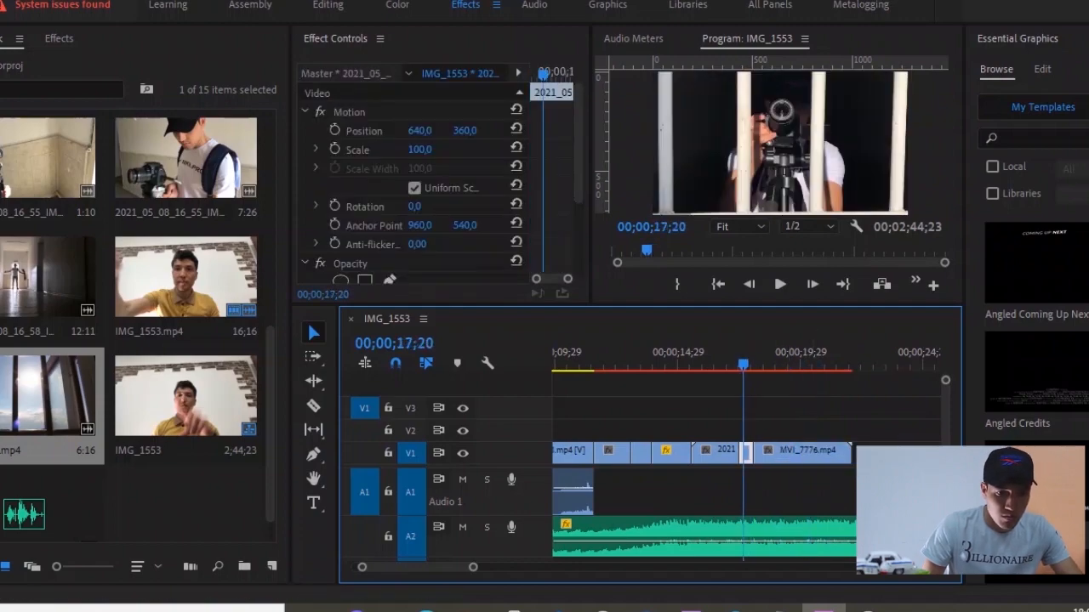
{"action": "key", "text": "space"}
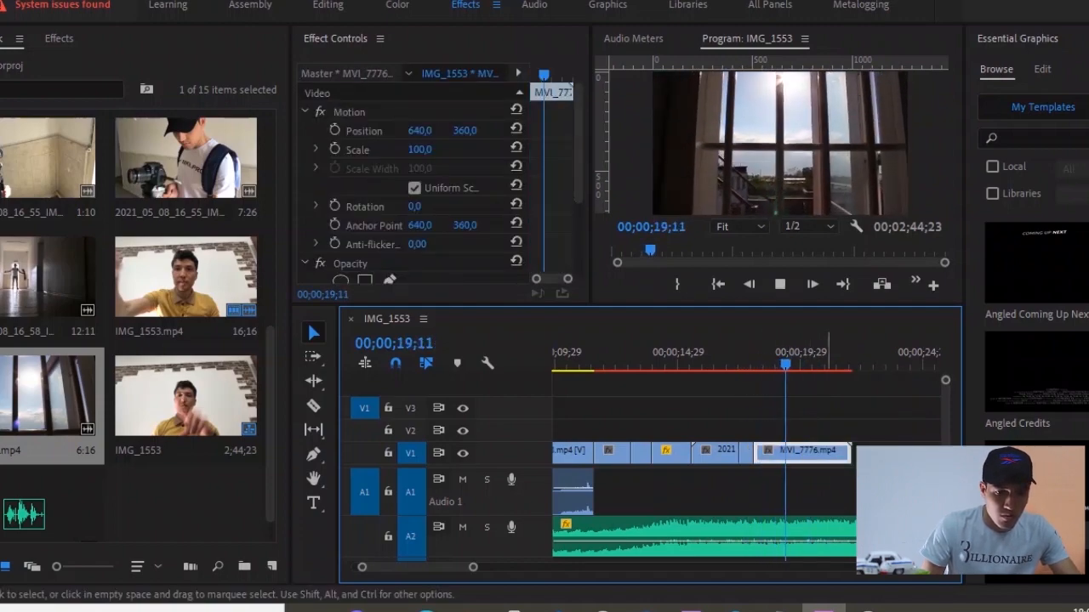
{"action": "key", "text": "space"}
{"action": "key", "text": "w"}
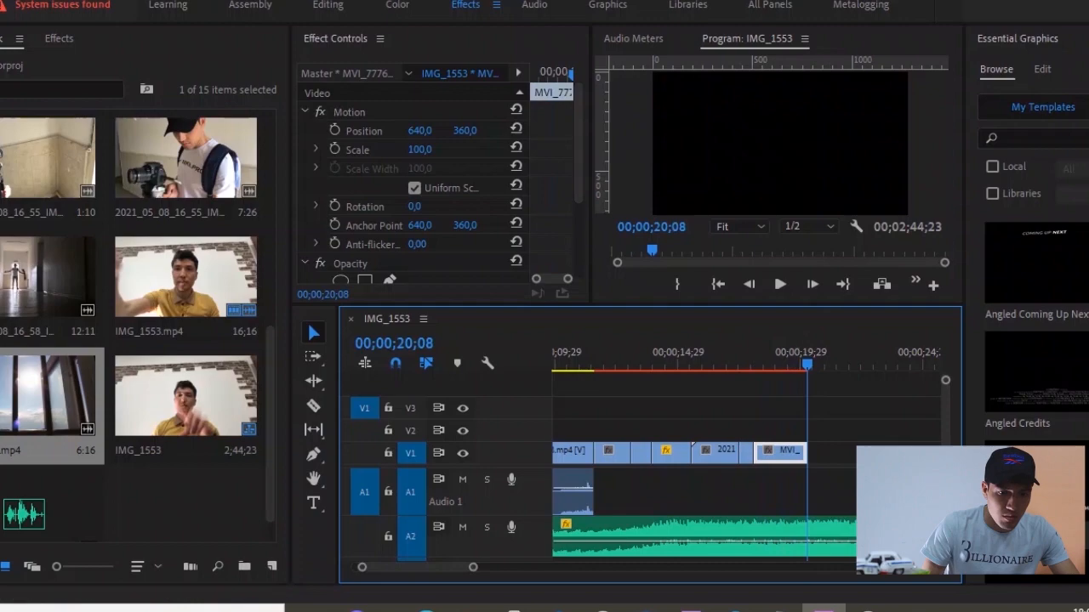
{"action": "left_click_drag", "start_coordinate": [806, 454], "coordinate": [797, 455]}
- Play the sequence from its beginning through the MVI_7776.mp4 clip and save the project
{"action": "left_click_drag", "start_coordinate": [796, 364], "coordinate": [588, 364]}
{"action": "left_click", "coordinate": [718, 284]}
{"action": "key", "text": "space"}
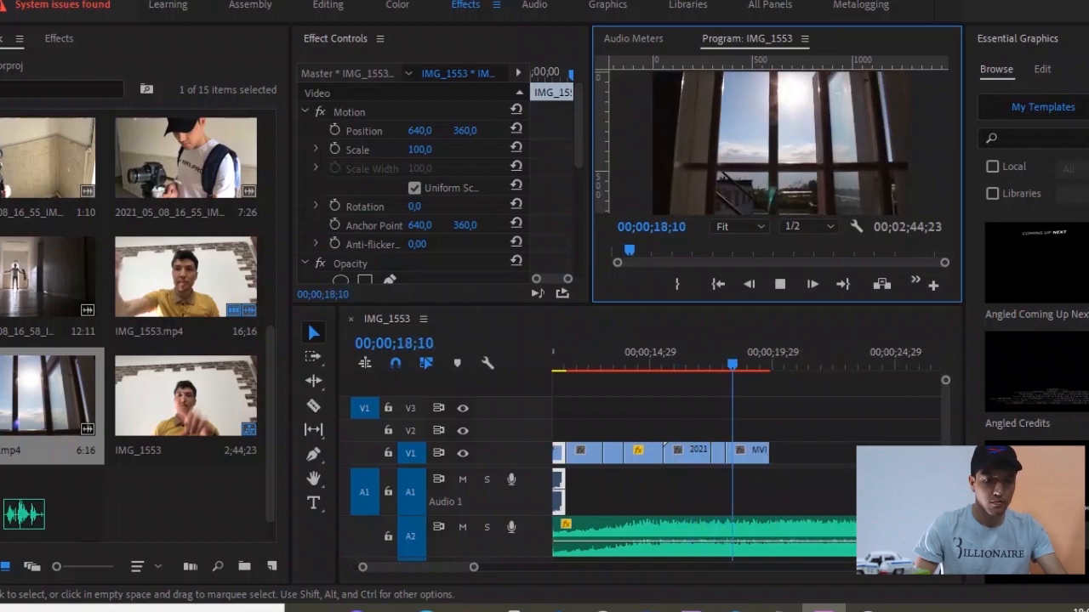
{"action": "key", "text": "space"}
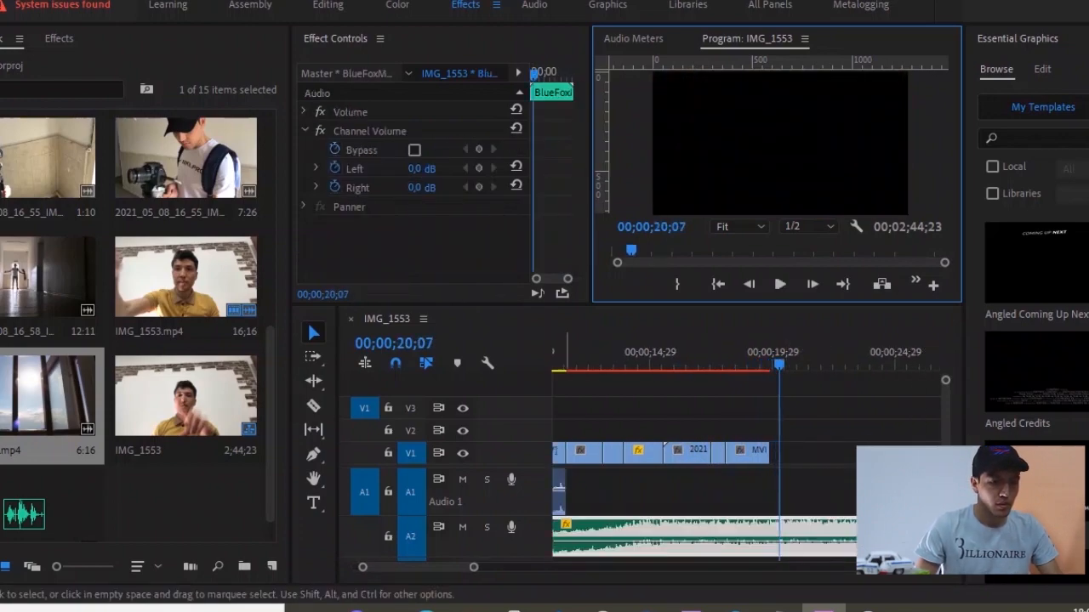
{"action": "left_click", "coordinate": [758, 364]}
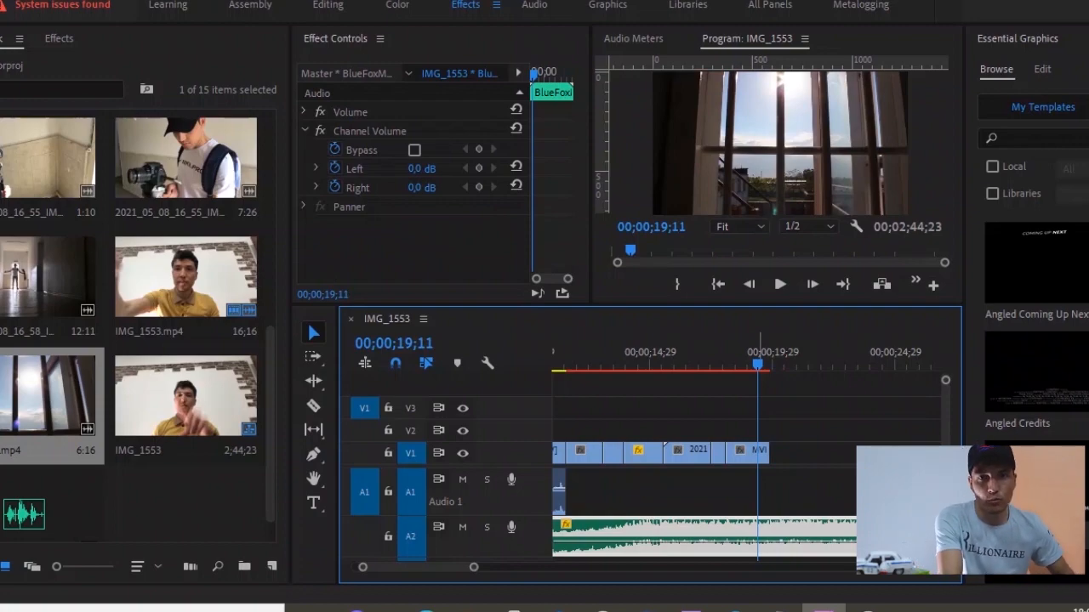
{"action": "key", "text": "ctrl+s"}
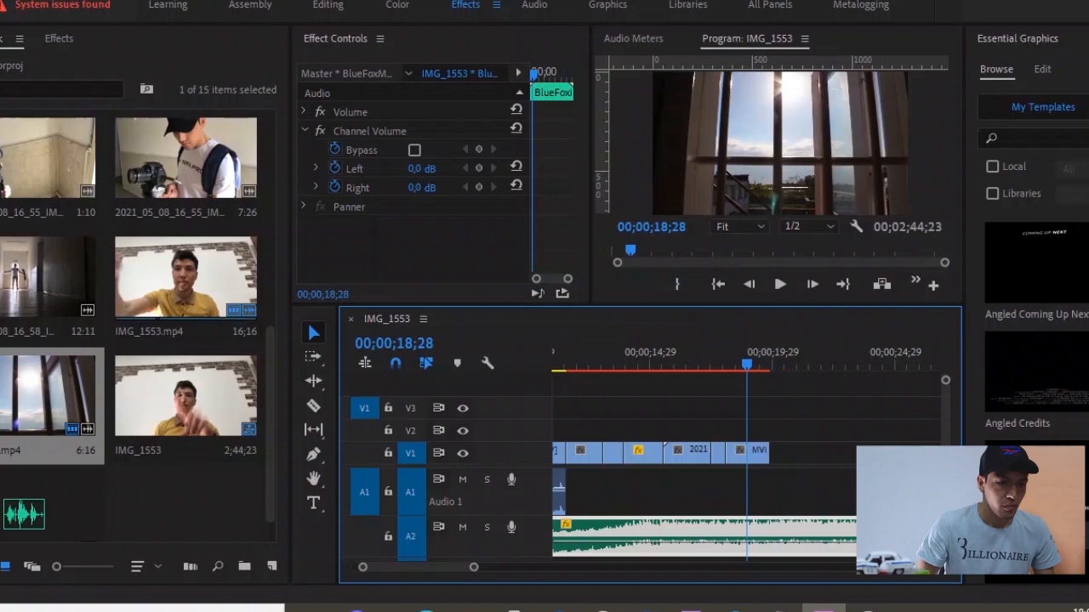
- Play to the end of the MVI_7776.mp4 clip and park the playhead there at 00;00;19;25
{"action": "scroll", "coordinate": [136, 332], "scroll_direction": "up", "scroll_amount": 3}
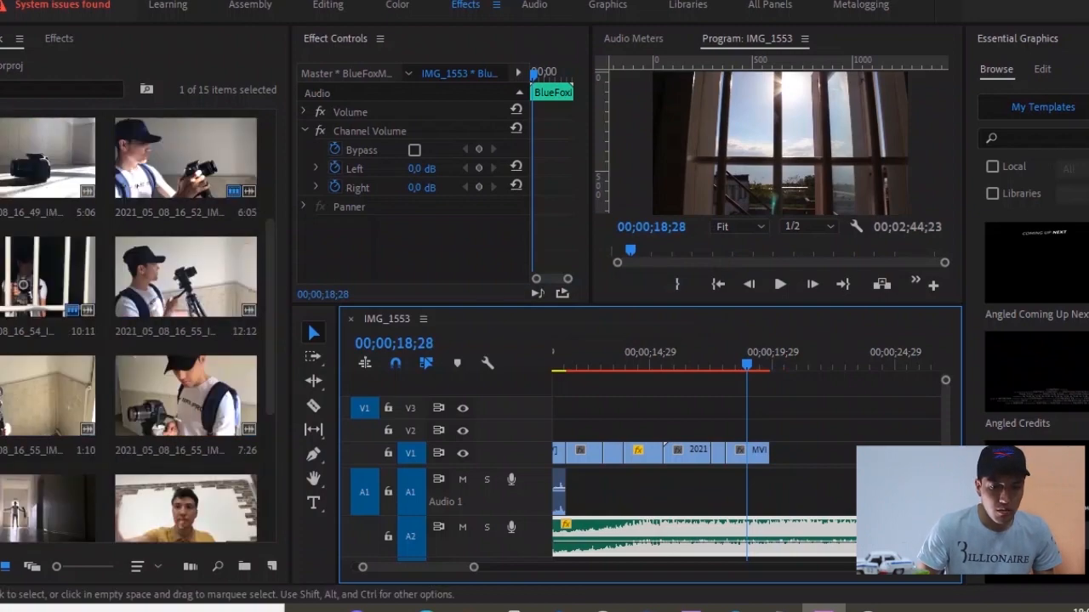
{"action": "key", "text": "space"}
{"action": "key", "text": "space"}
{"action": "key", "text": "shift+Left"}
{"action": "key", "text": "shift+Left"}
{"action": "key", "text": "shift+Left"}
{"action": "key", "text": "shift+Left"}
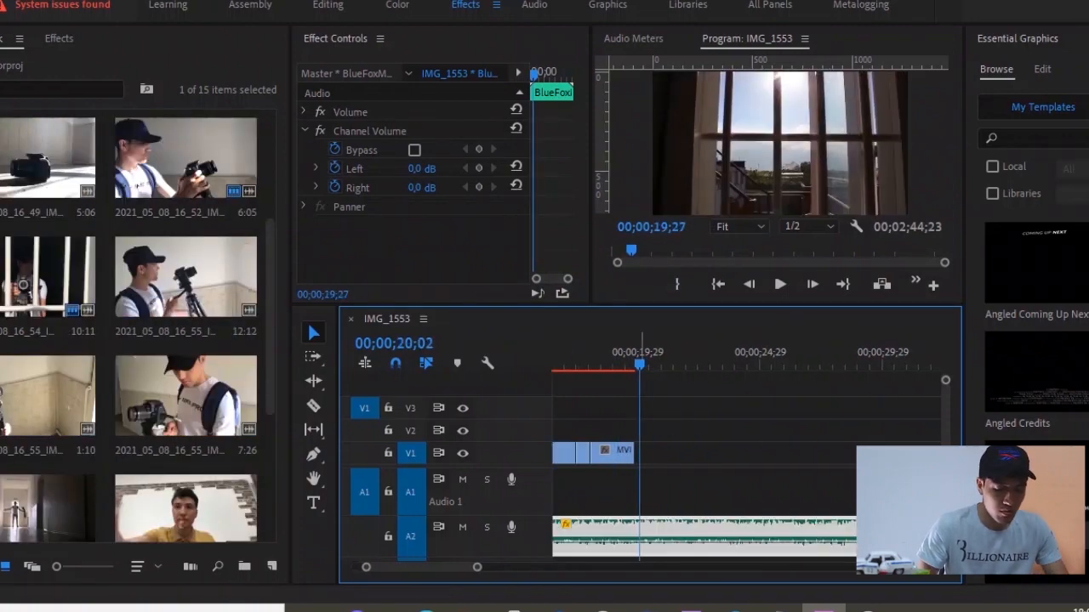
{"action": "left_click_drag", "start_coordinate": [626, 364], "coordinate": [634, 363]}
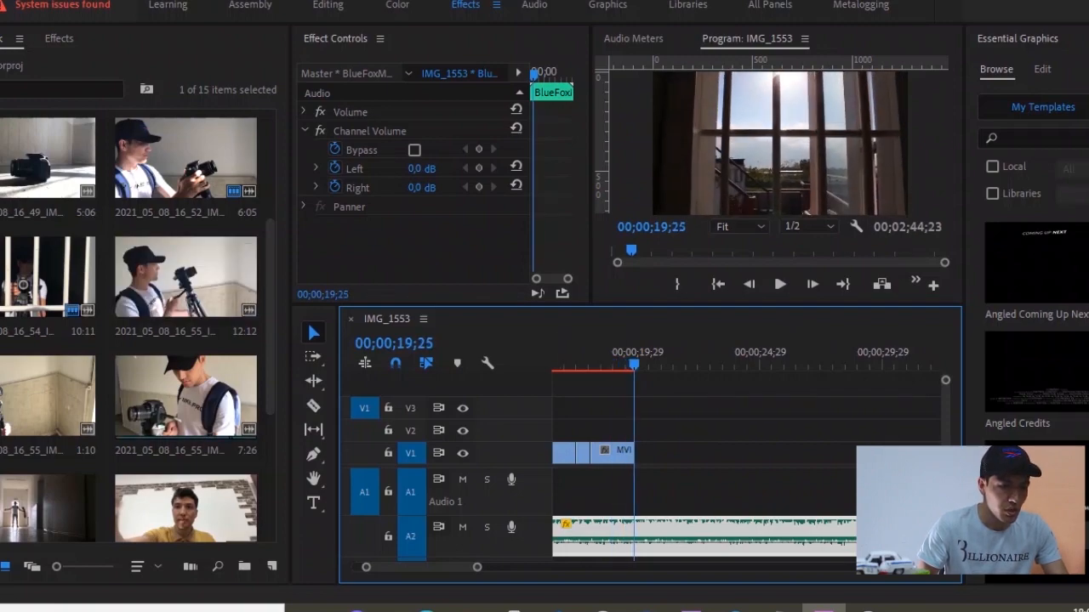
- Place 2021_05_08_16_55_IMG_1546.mp4 on V1 after the MVI_7776.mp4 clip, close the gap, delete its audio and preview its beginning
{"action": "left_click_drag", "start_coordinate": [185, 396], "coordinate": [510, 428]}
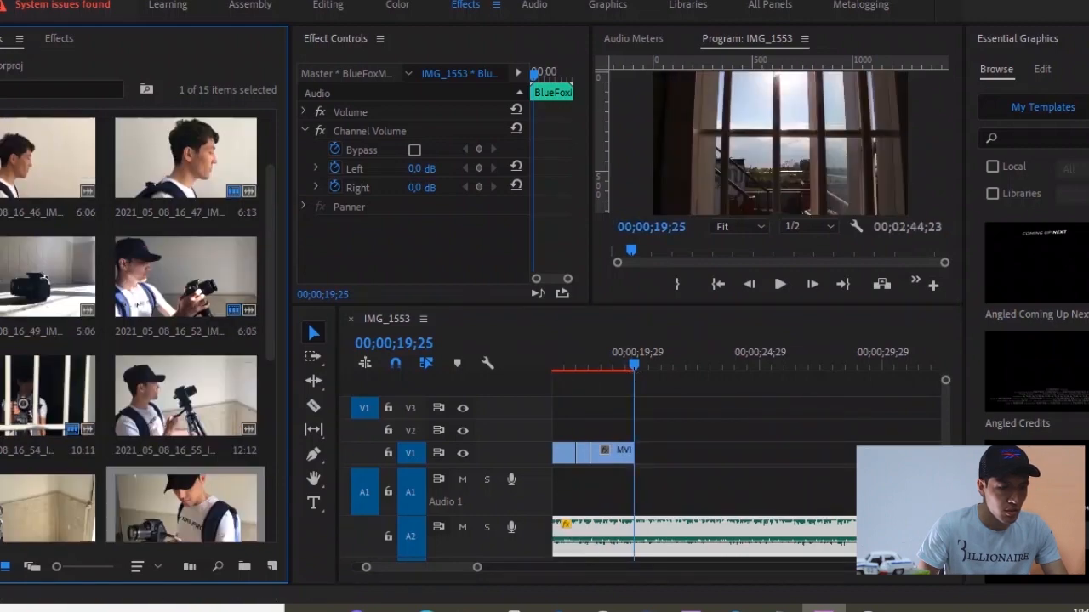
{"action": "scroll", "coordinate": [186, 280], "scroll_direction": "down", "scroll_amount": 1}
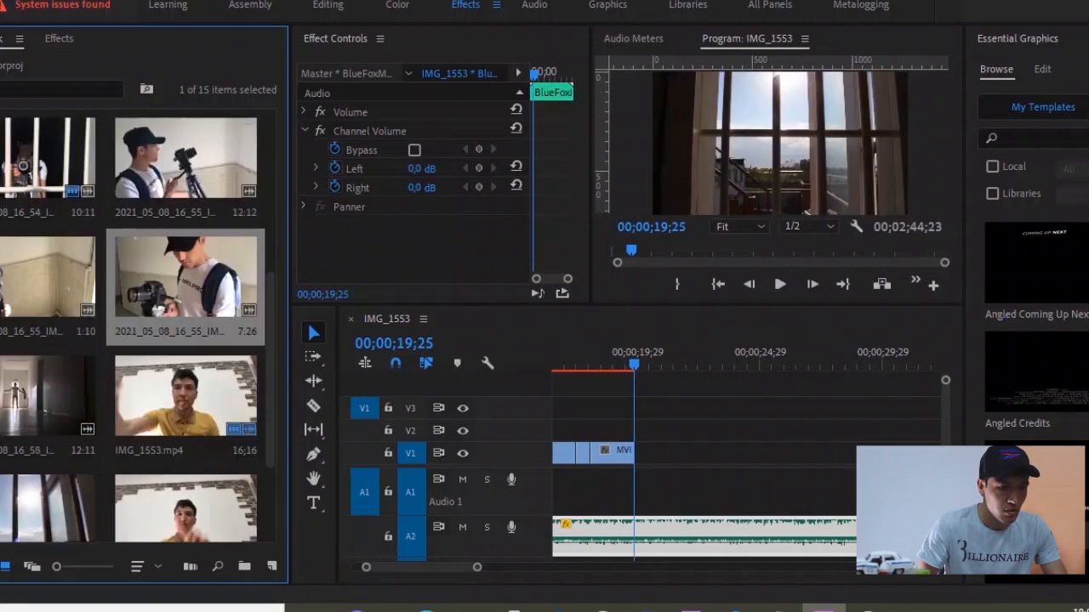
{"action": "left_click_drag", "start_coordinate": [186, 281], "coordinate": [663, 477]}
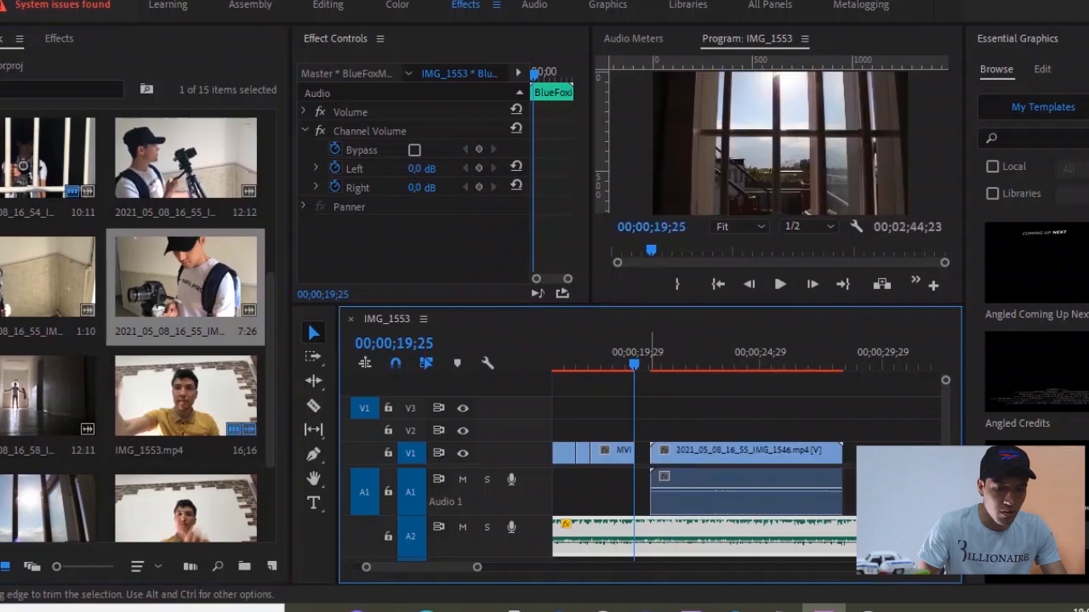
{"action": "right_click", "coordinate": [642, 452]}
{"action": "left_click", "coordinate": [723, 459]}
{"action": "key", "text": "space"}
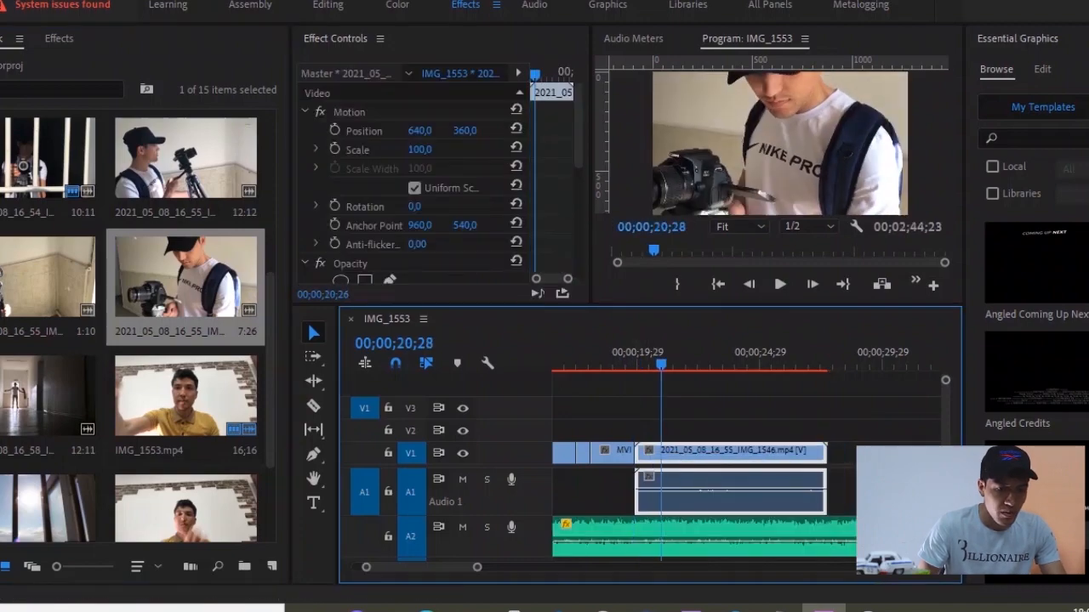
{"action": "left_click", "coordinate": [653, 493], "text": "alt"}
{"action": "key", "text": "Delete"}
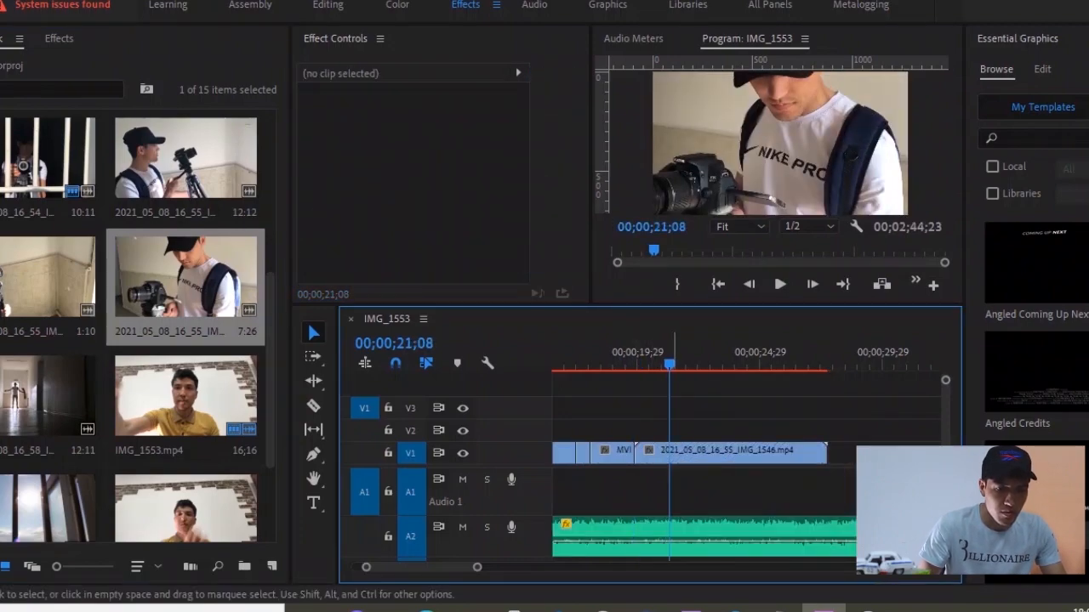
{"action": "mouse_move", "coordinate": [675, 361]}
{"action": "left_mouse_down"}
{"action": "mouse_move", "coordinate": [692, 361]}
{"action": "mouse_move", "coordinate": [673, 362]}
{"action": "left_mouse_up"}
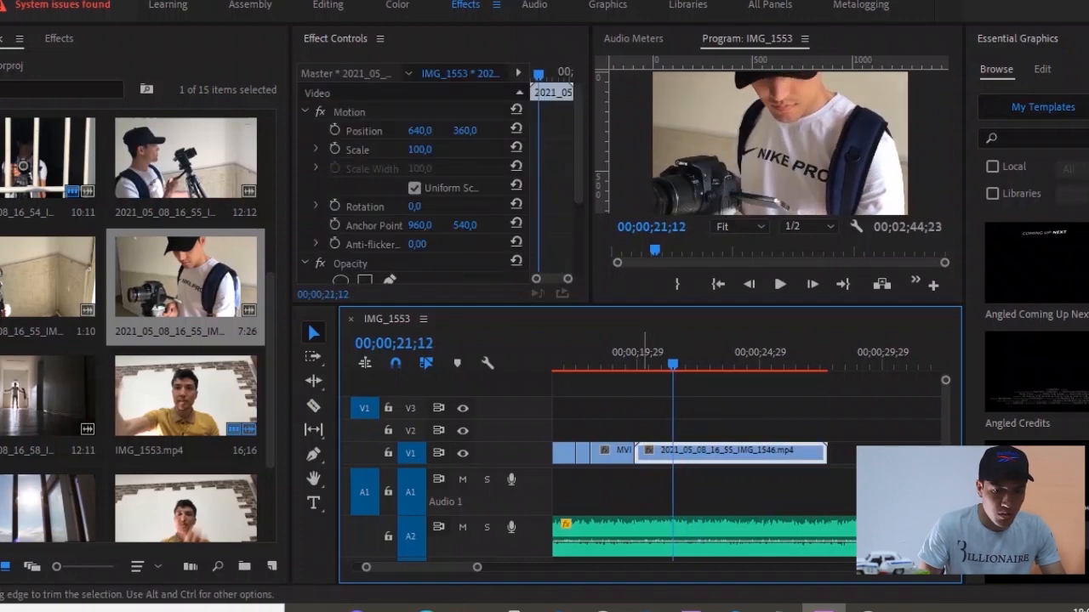
- Trim the start of the 2021_05_08_16_55_IMG_1546.mp4 clip on V1, close the gap before it and play it
{"action": "left_click_drag", "start_coordinate": [638, 452], "coordinate": [656, 452]}
{"action": "right_click", "coordinate": [646, 451]}
{"action": "left_click", "coordinate": [713, 460]}
{"action": "key", "text": "space"}
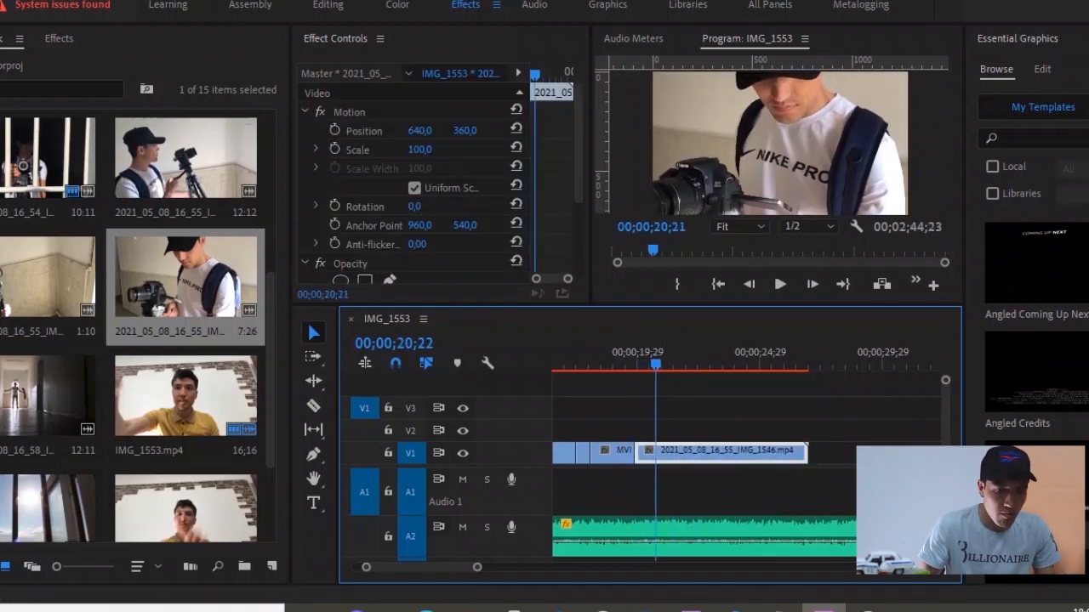
- Split the 2021_05_08_16_55_IMG_1546.mp4 clip at 00;00;21;21 and delete the part after the cut
{"action": "key", "text": "c"}
{"action": "left_click", "coordinate": [679, 453]}
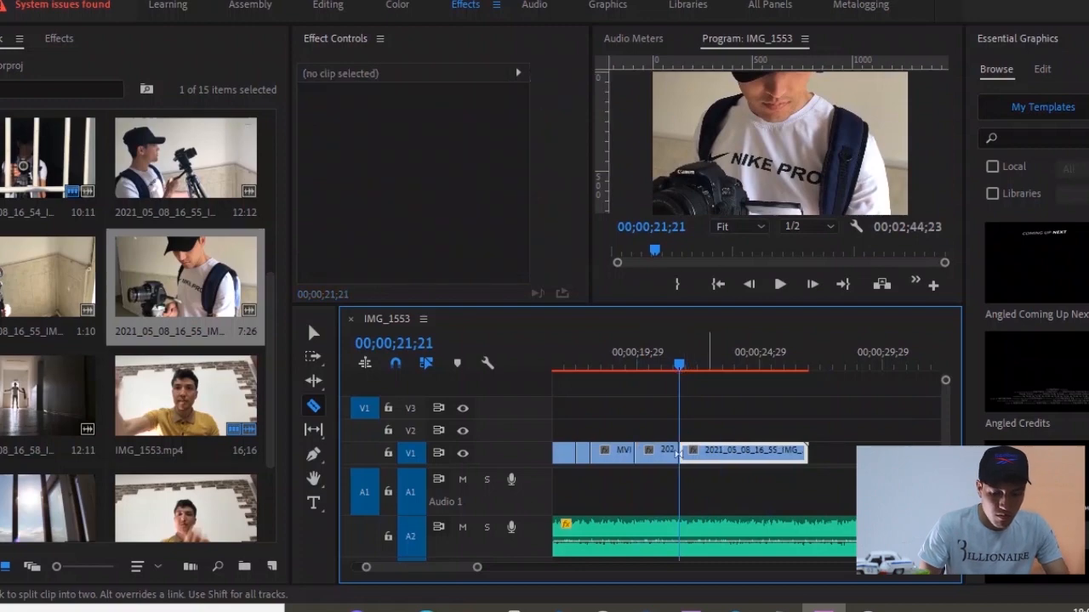
{"action": "key", "text": "v"}
{"action": "left_click", "coordinate": [714, 452]}
{"action": "key", "text": "Delete"}
- Play across the cut from MVI_7776.mp4 into the IMG_1546 clip and trim the IMG_1546 clip's end slightly shorter
{"action": "left_click_drag", "start_coordinate": [666, 363], "coordinate": [629, 363]}
{"action": "key", "text": "space"}
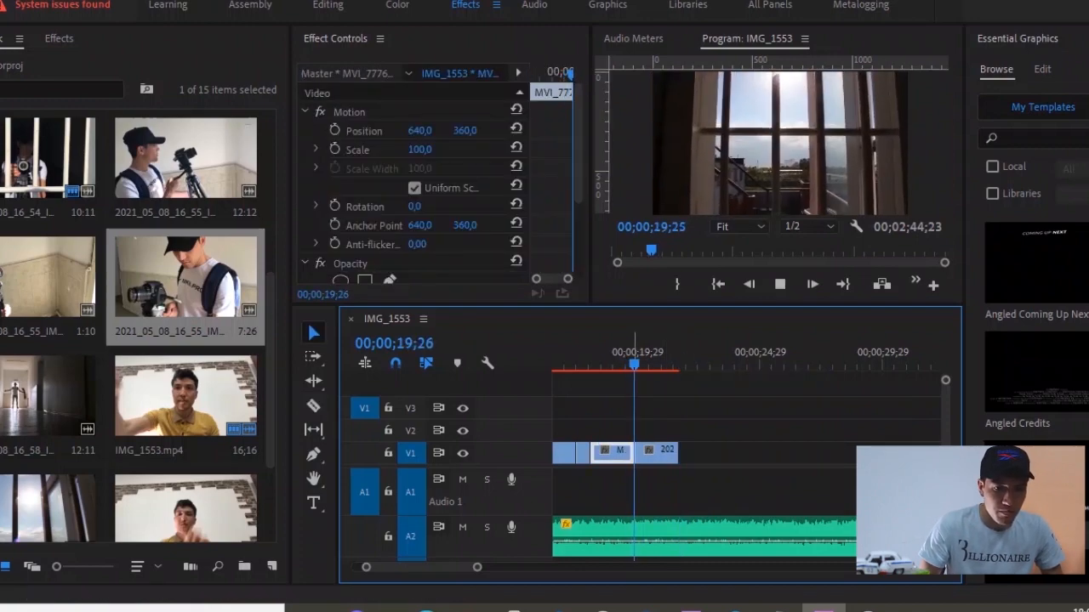
{"action": "key", "text": "space"}
{"action": "left_click_drag", "start_coordinate": [676, 453], "coordinate": [670, 452]}
{"action": "key", "text": "equal"}
{"action": "key", "text": "equal"}
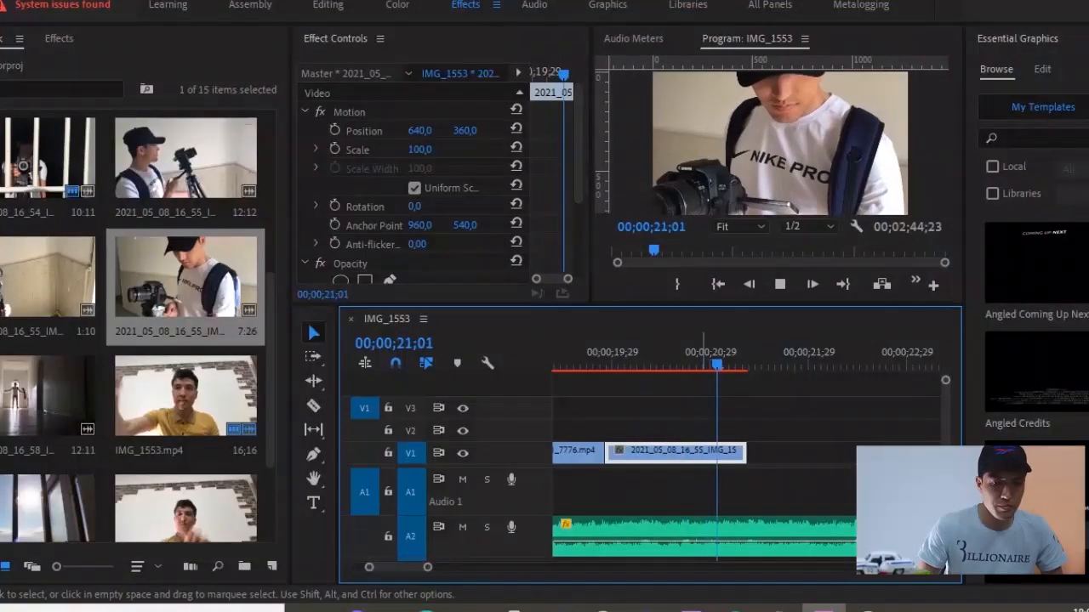
{"action": "key", "text": "space"}
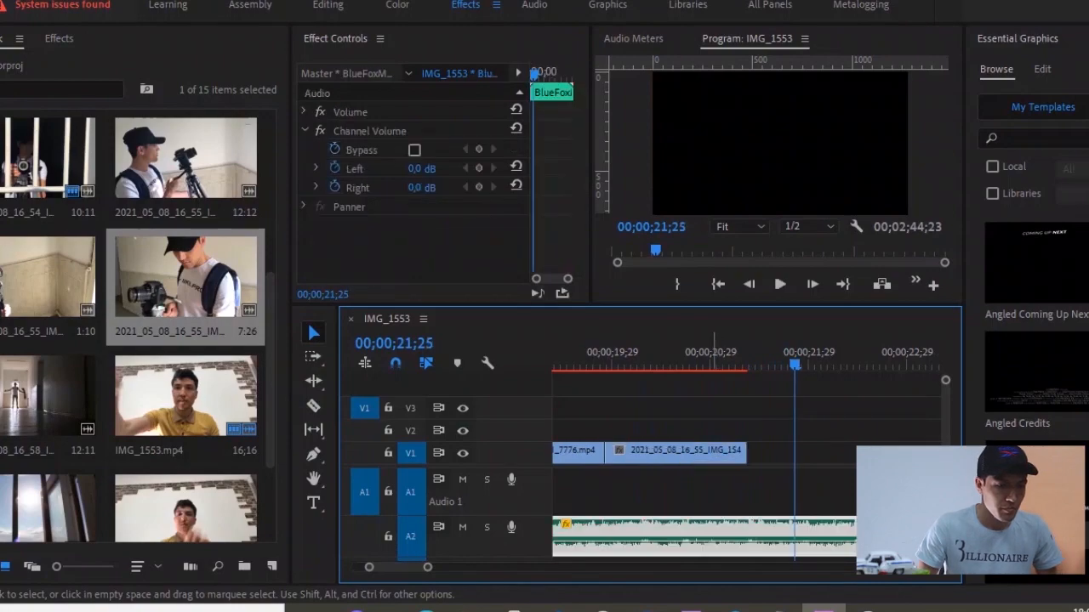
- Play the sequence through the end of the trimmed IMG_1546 clip
{"action": "scroll", "coordinate": [136, 332], "scroll_direction": "up", "scroll_amount": 2}
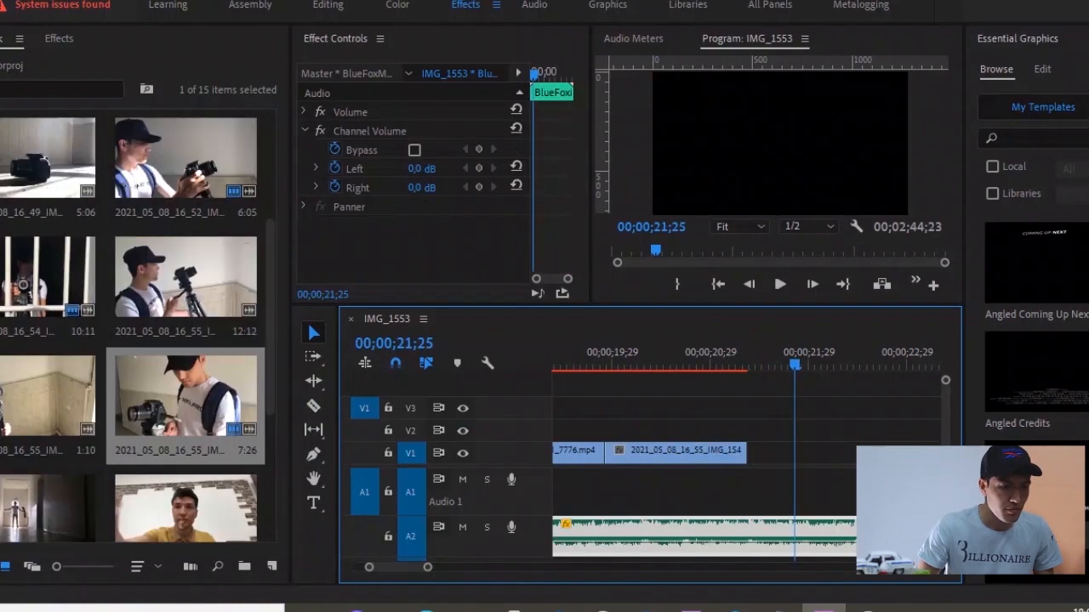
{"action": "left_click_drag", "start_coordinate": [733, 356], "coordinate": [691, 355]}
{"action": "key", "text": "minus"}
{"action": "key", "text": "minus"}
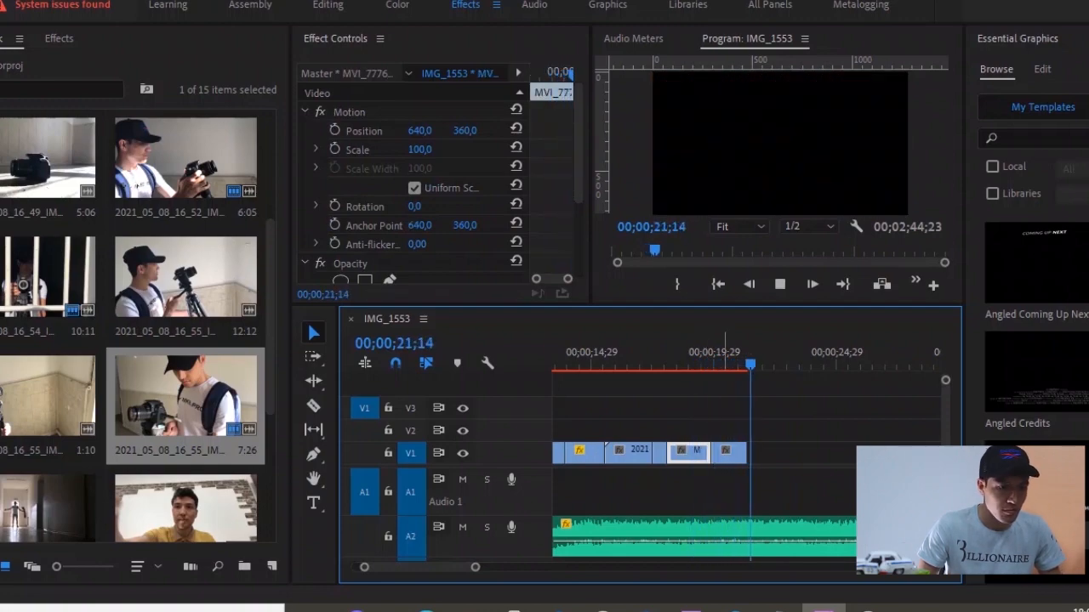
{"action": "key", "text": "space"}
- Place 2021_05_08_16_58_IMG_1548.mp4 on V1 directly after the IMG_1546 clip and delete its audio
{"action": "scroll", "coordinate": [186, 330], "scroll_direction": "up", "scroll_amount": 2}
{"action": "scroll", "coordinate": [186, 330], "scroll_direction": "down", "scroll_amount": 3}
{"action": "scroll", "coordinate": [185, 330], "scroll_direction": "down", "scroll_amount": 4}
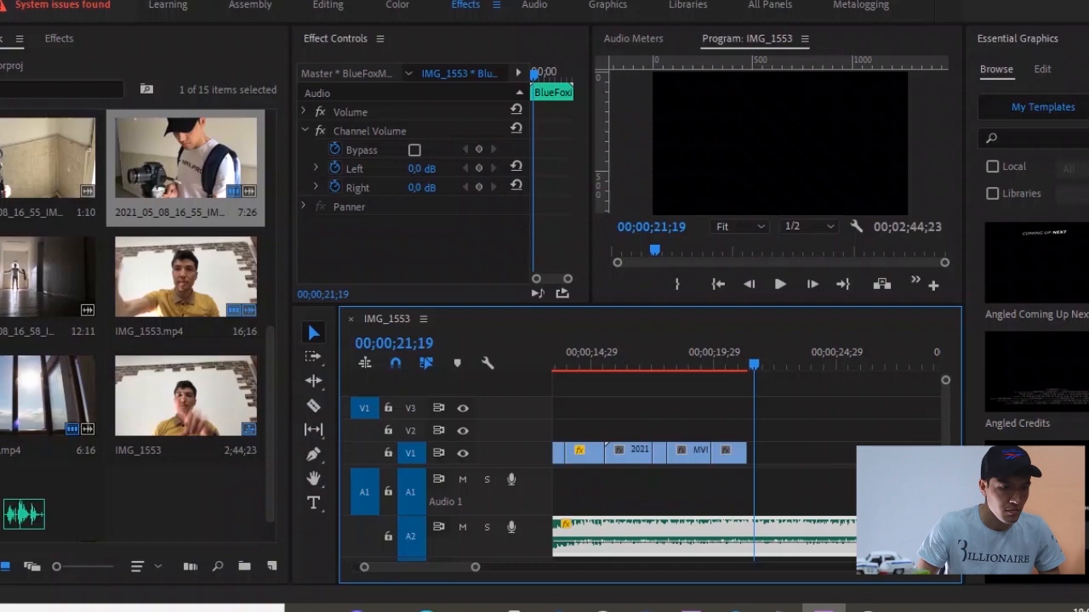
{"action": "left_click_drag", "start_coordinate": [48, 238], "coordinate": [766, 451]}
{"action": "left_click", "coordinate": [797, 362]}
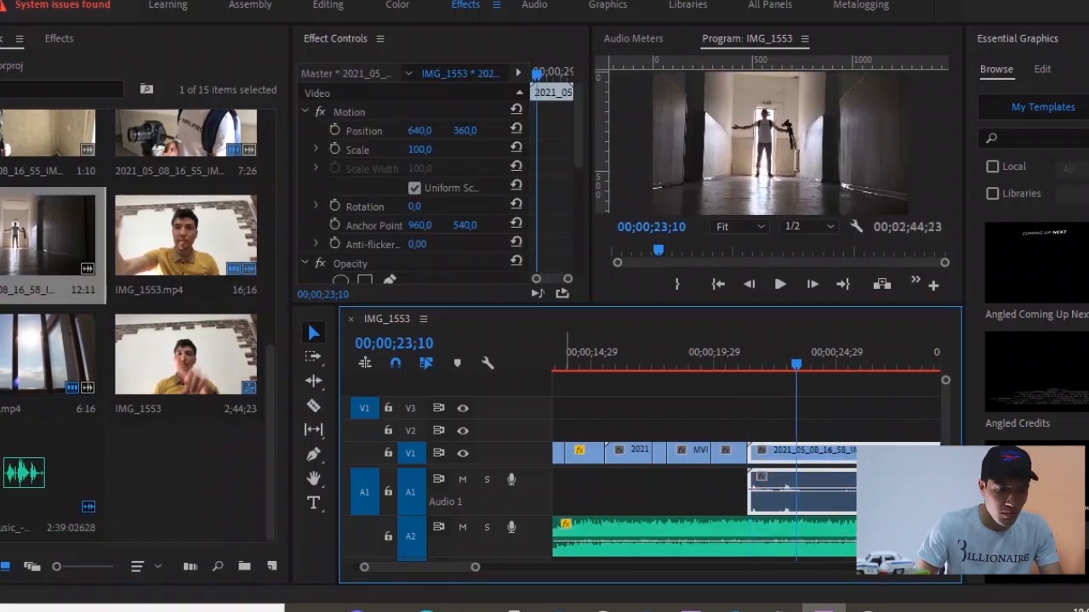
{"action": "left_click", "coordinate": [798, 493], "text": "alt"}
{"action": "key", "text": "Delete"}
{"action": "key", "text": "minus"}
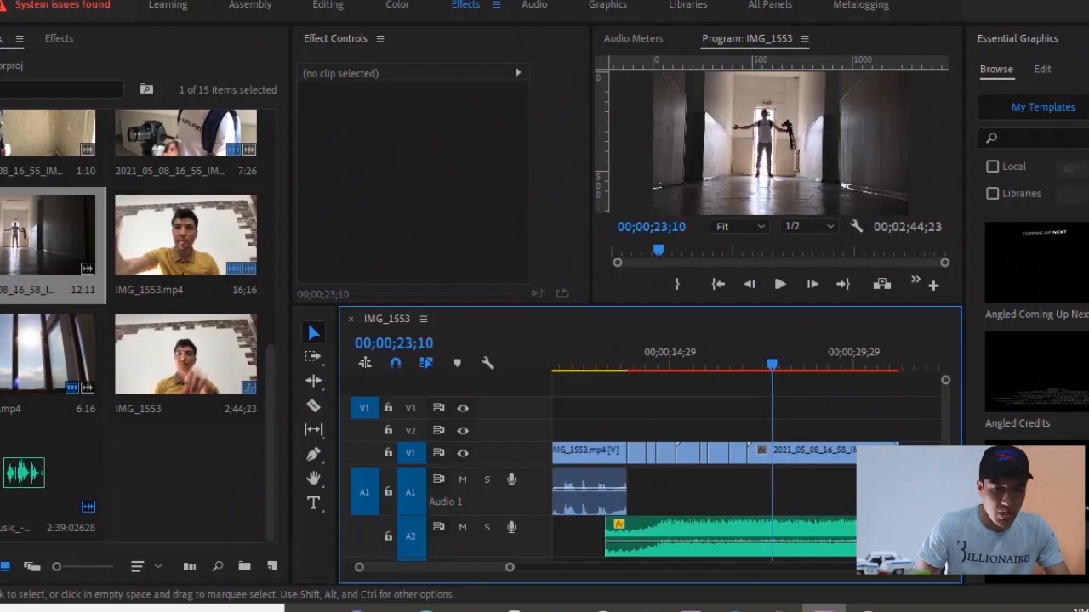
- Trim about five seconds off the start of the 2021_05_08_16_58_IMG_1548.mp4 clip, close the gap and preview it
{"action": "left_click", "coordinate": [796, 452]}
{"action": "left_click_drag", "start_coordinate": [787, 364], "coordinate": [801, 363]}
{"action": "key", "text": "equal"}
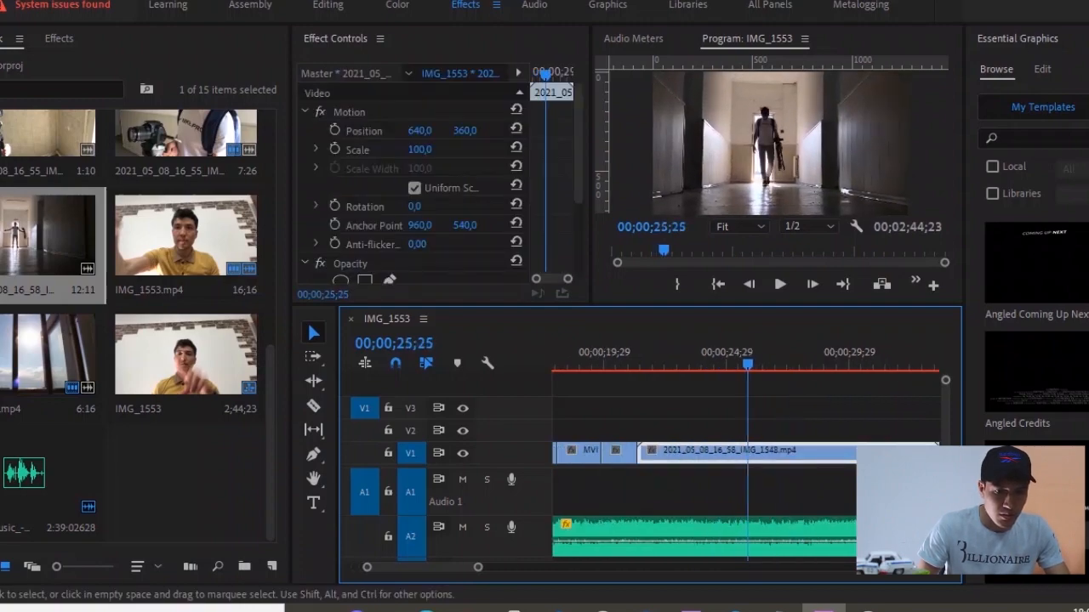
{"action": "left_click_drag", "start_coordinate": [641, 454], "coordinate": [759, 454]}
{"action": "left_click", "coordinate": [722, 453]}
{"action": "key", "text": "Delete"}
{"action": "left_click_drag", "start_coordinate": [634, 363], "coordinate": [635, 363]}
{"action": "key", "text": "space"}
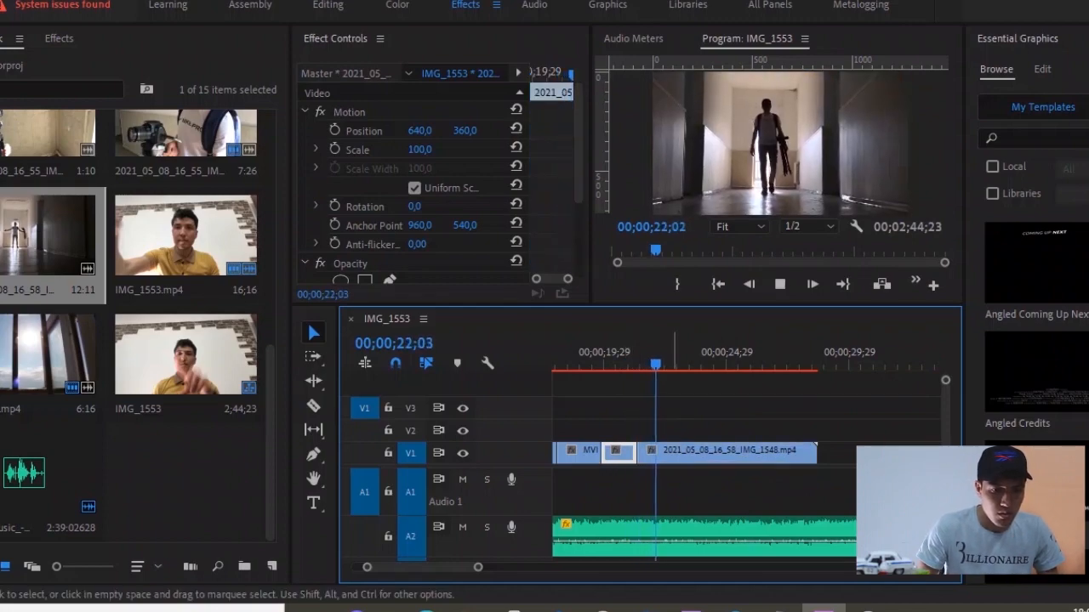
{"action": "key", "text": "space"}
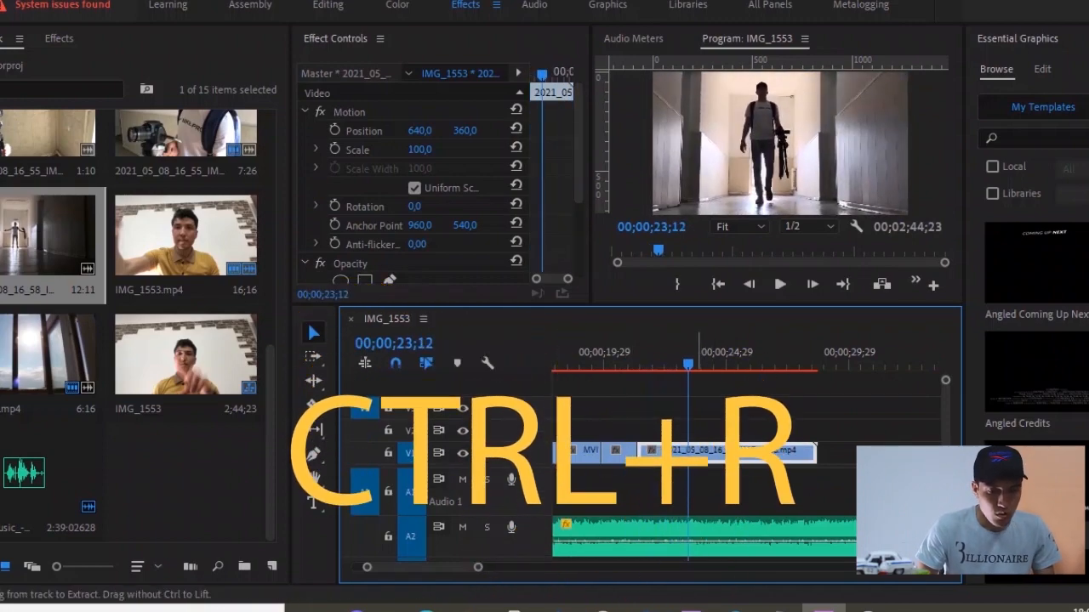
- Slow the 2021_05_08_16_58_IMG_1548.mp4 clip down to 40% speed
{"action": "key", "text": "ctrl+r"}
{"action": "type", "text": "40"}
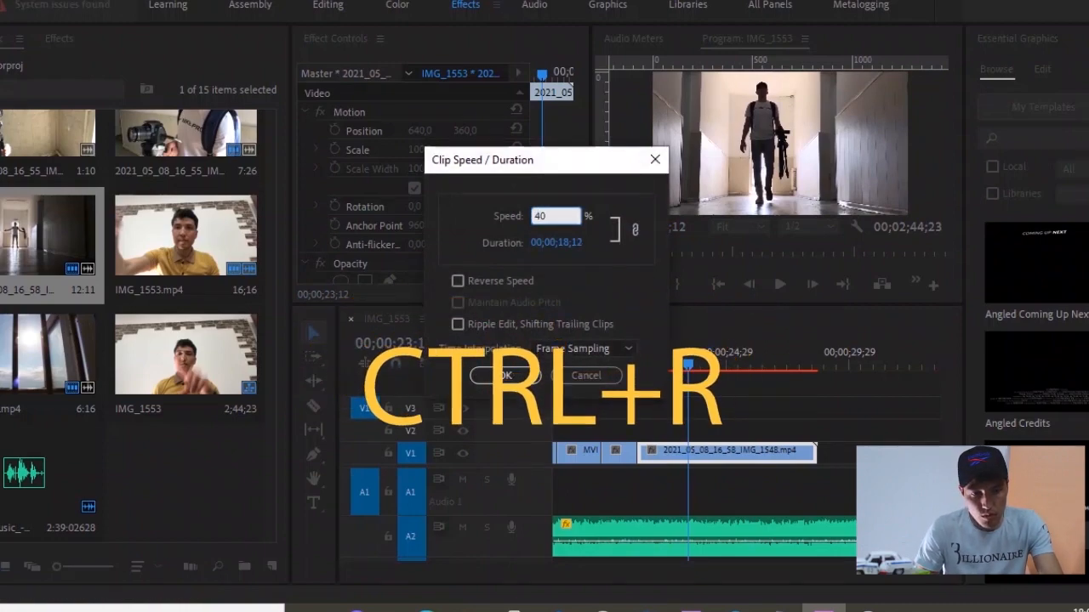
{"action": "key", "text": "Return"}
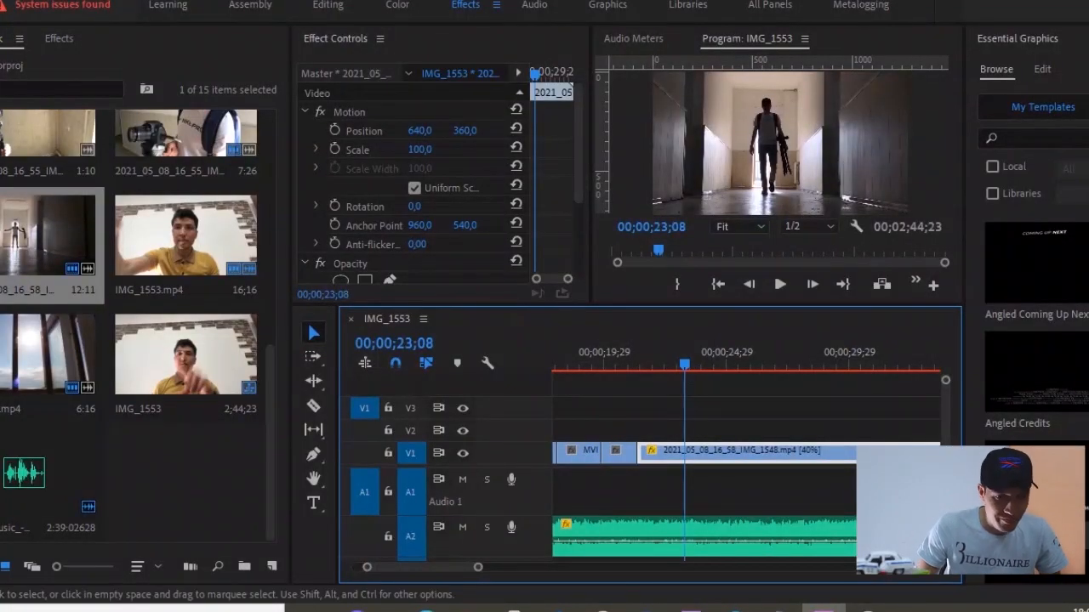
- Split the slowed 2021_05_08_16_58_IMG_1548.mp4 clip at 00;00;25;27 and delete the part after the cut
{"action": "left_click_drag", "start_coordinate": [708, 364], "coordinate": [748, 364]}
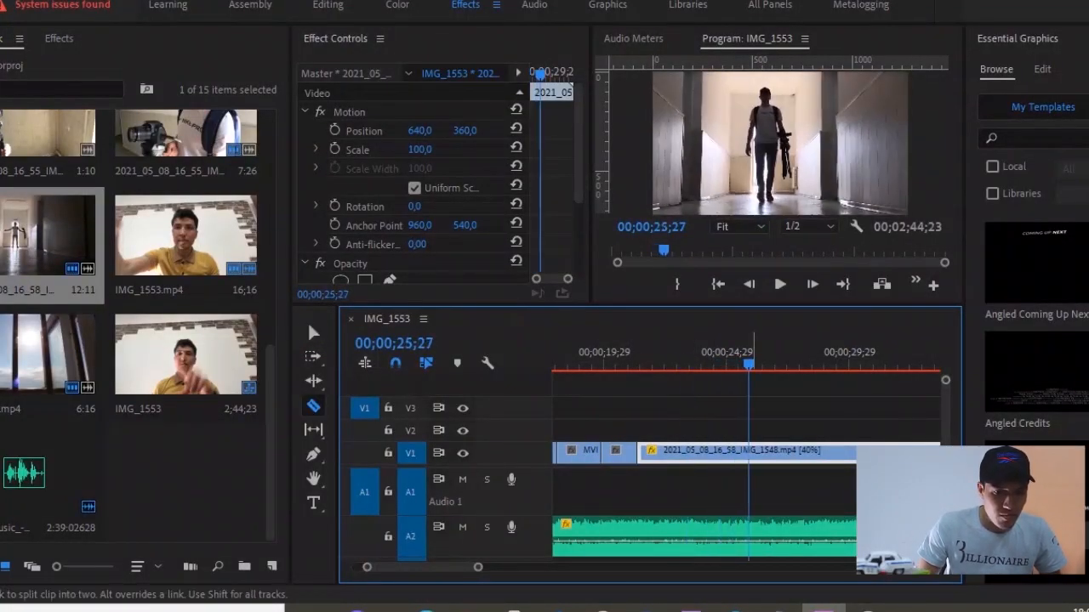
{"action": "left_click", "coordinate": [749, 454]}
{"action": "key", "text": "v"}
{"action": "left_click", "coordinate": [772, 454]}
{"action": "key", "text": "Delete"}
{"action": "key", "text": "minus"}
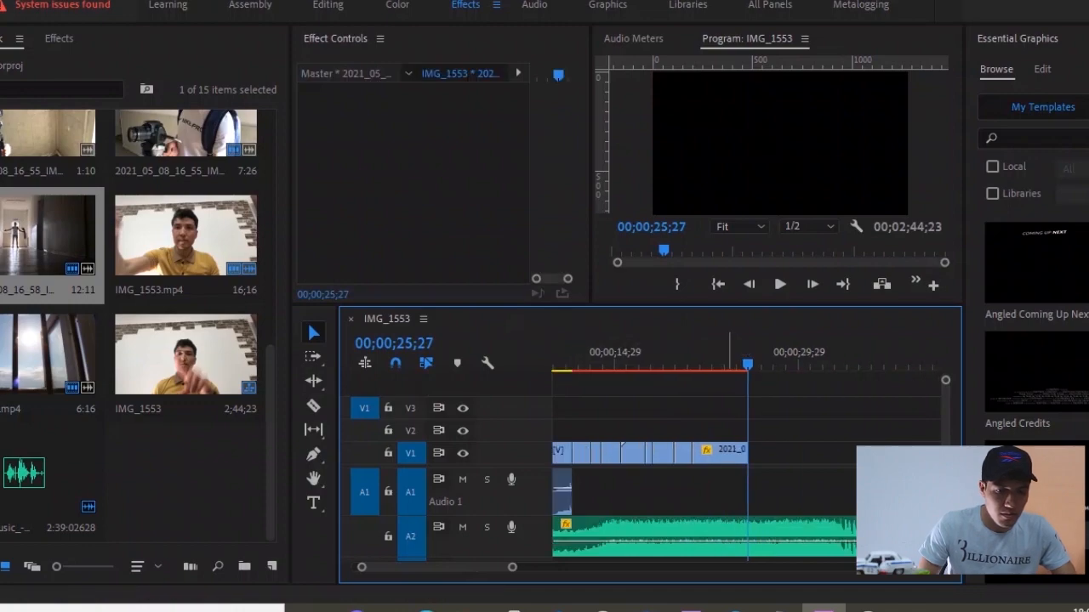
- Play the preceding clips into the slowed IMG_1548 clip and move the playhead back to 00;00;23;12
{"action": "left_click_drag", "start_coordinate": [729, 364], "coordinate": [665, 364]}
{"action": "key", "text": "space"}
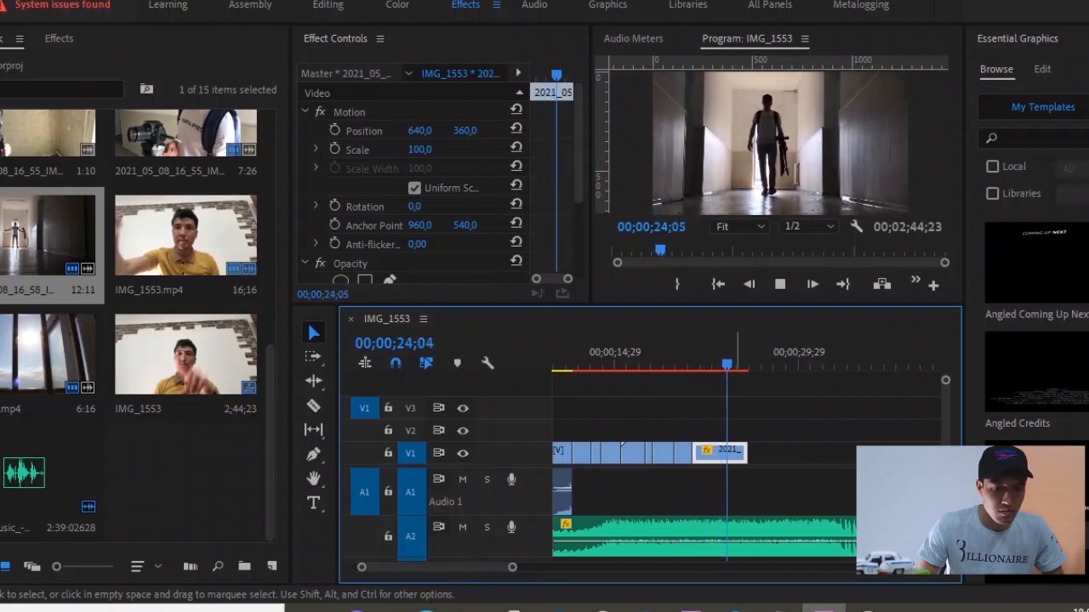
{"action": "key", "text": "space"}
{"action": "left_click_drag", "start_coordinate": [738, 364], "coordinate": [722, 365]}
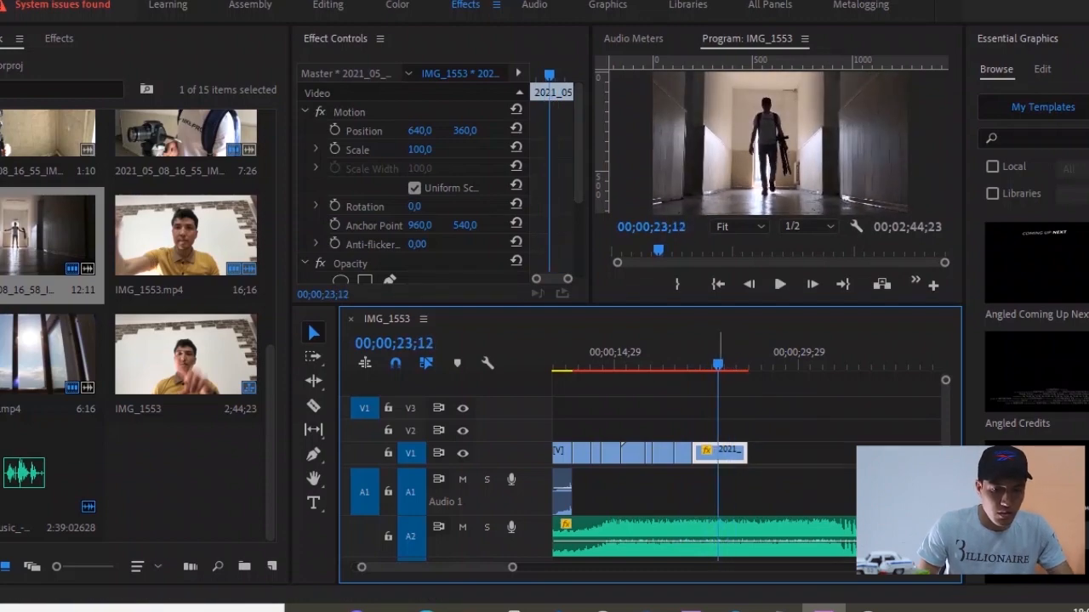
- Duplicate the slowed IMG_1548 clip onto V2 so the copy starts at about 00;00;22;15, and play the overlap
{"action": "key", "text": "equal"}
{"action": "key", "text": "equal"}
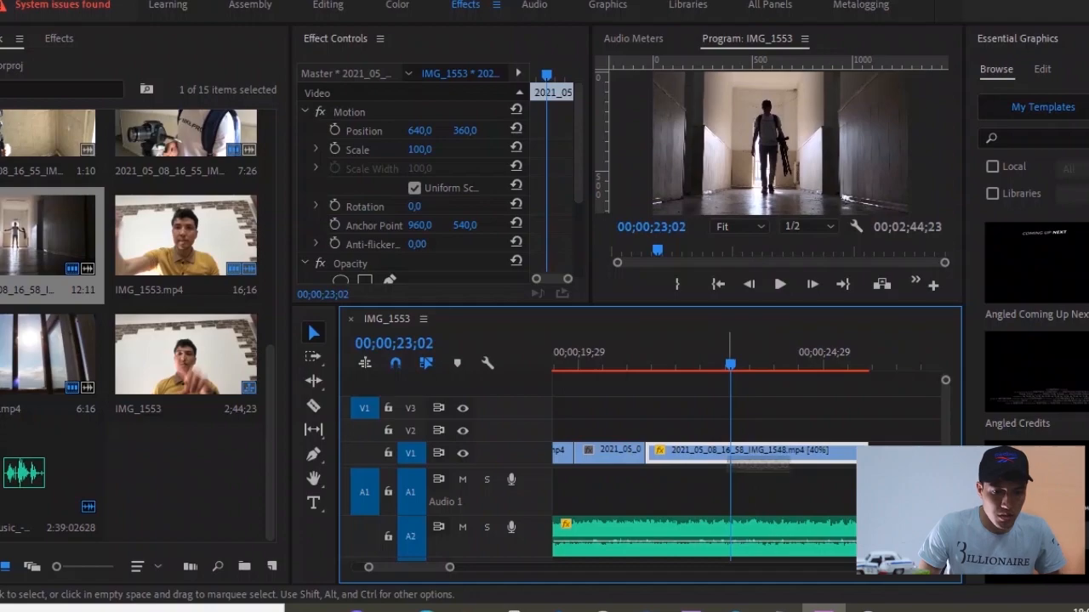
{"action": "left_click_drag", "start_coordinate": [680, 454], "coordinate": [679, 429]}
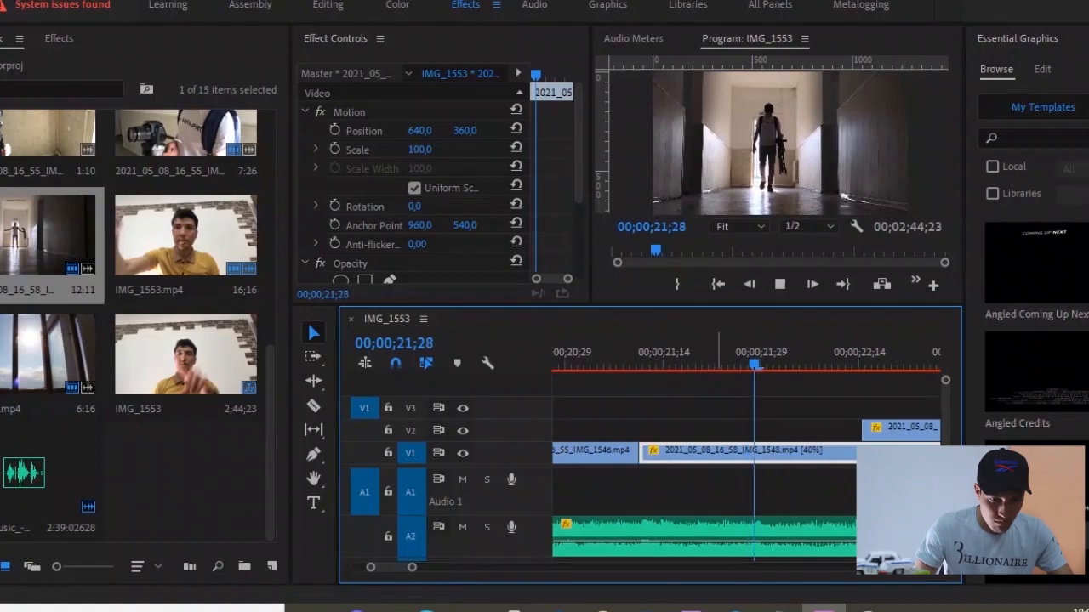
{"action": "key", "text": "space"}
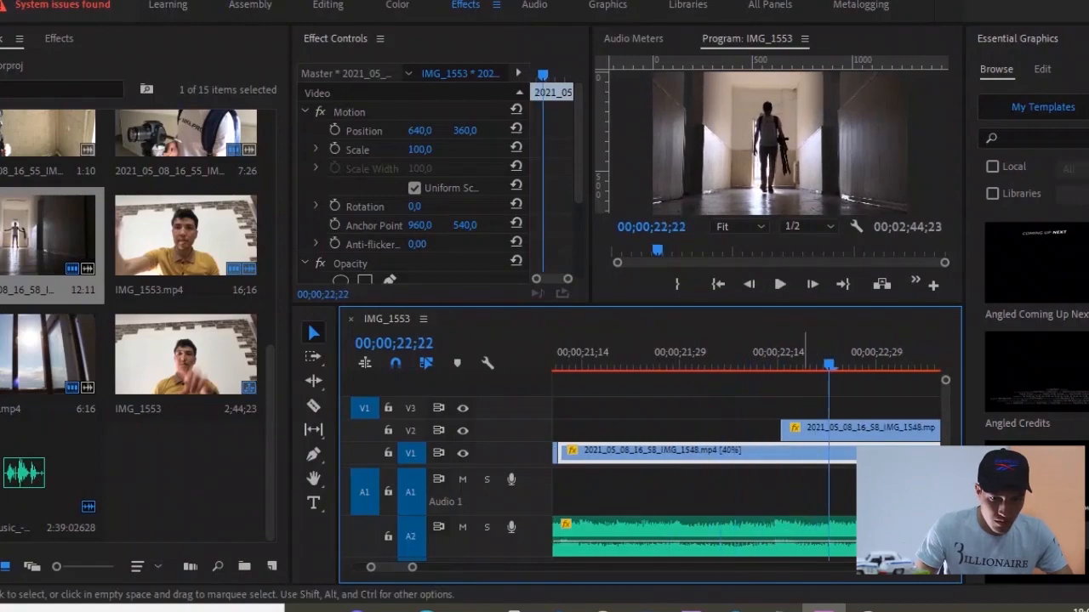
{"action": "key", "text": "space"}
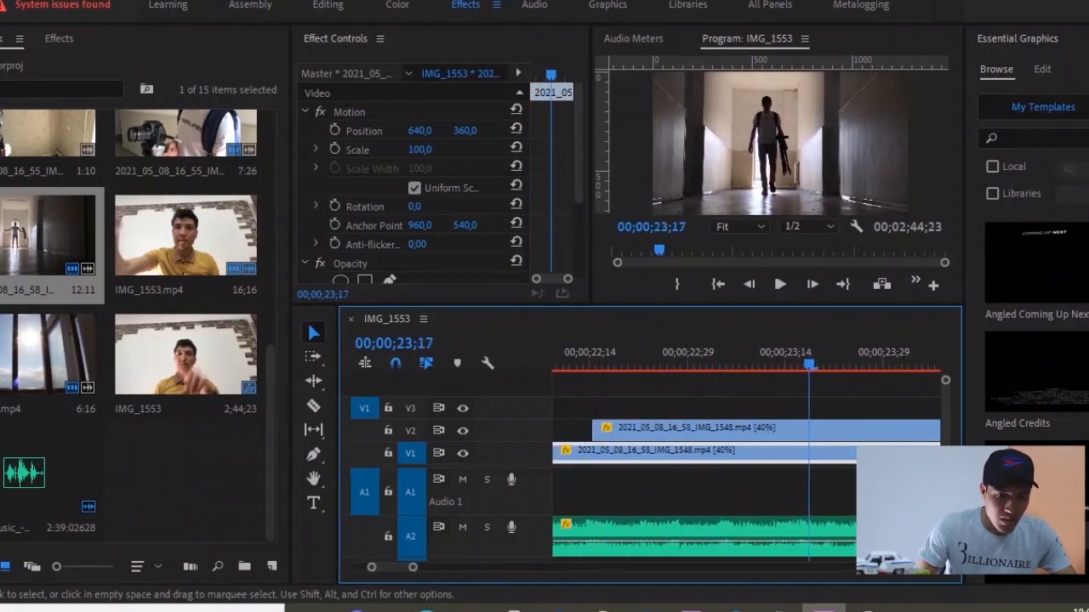
- Enlarge the IMG_1548 copy on V2 to a scale of 176 and set its position to 617, 514
{"action": "left_click", "coordinate": [654, 431]}
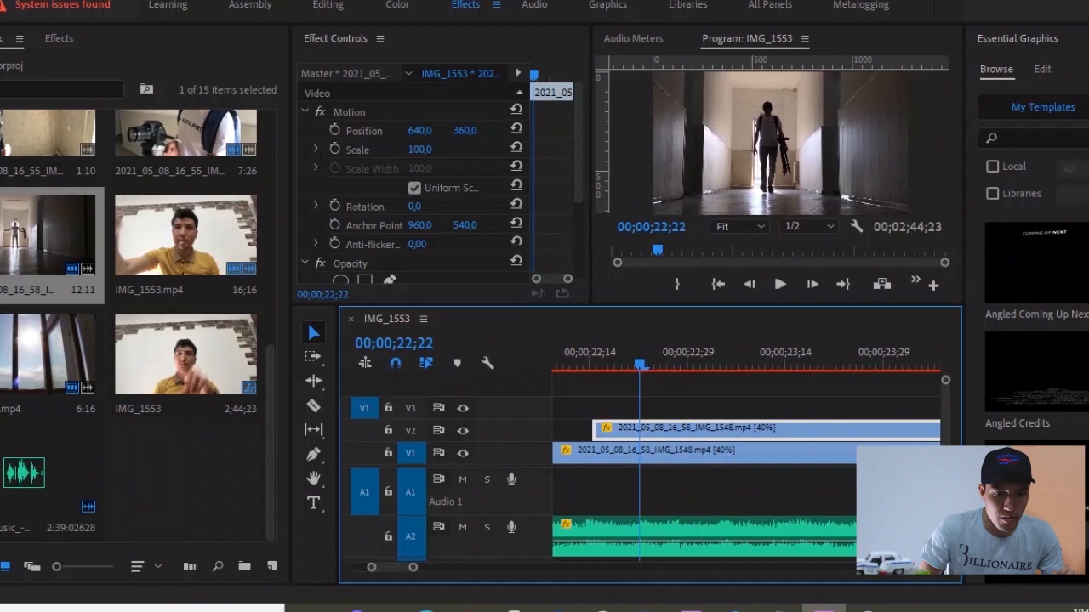
{"action": "left_click_drag", "start_coordinate": [419, 149], "coordinate": [508, 131]}
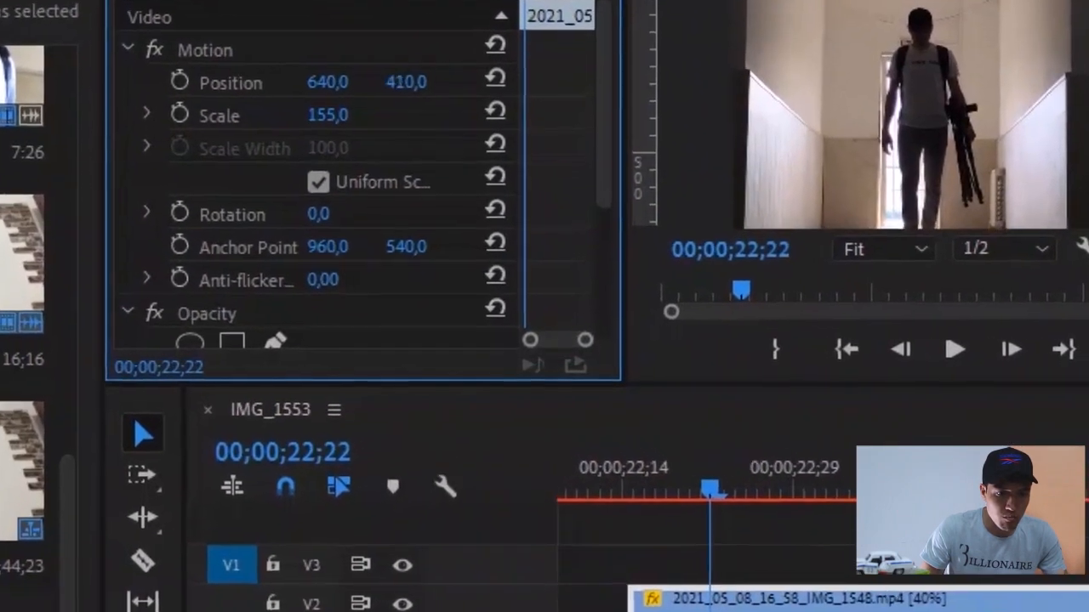
{"action": "left_click_drag", "start_coordinate": [407, 82], "coordinate": [430, 82]}
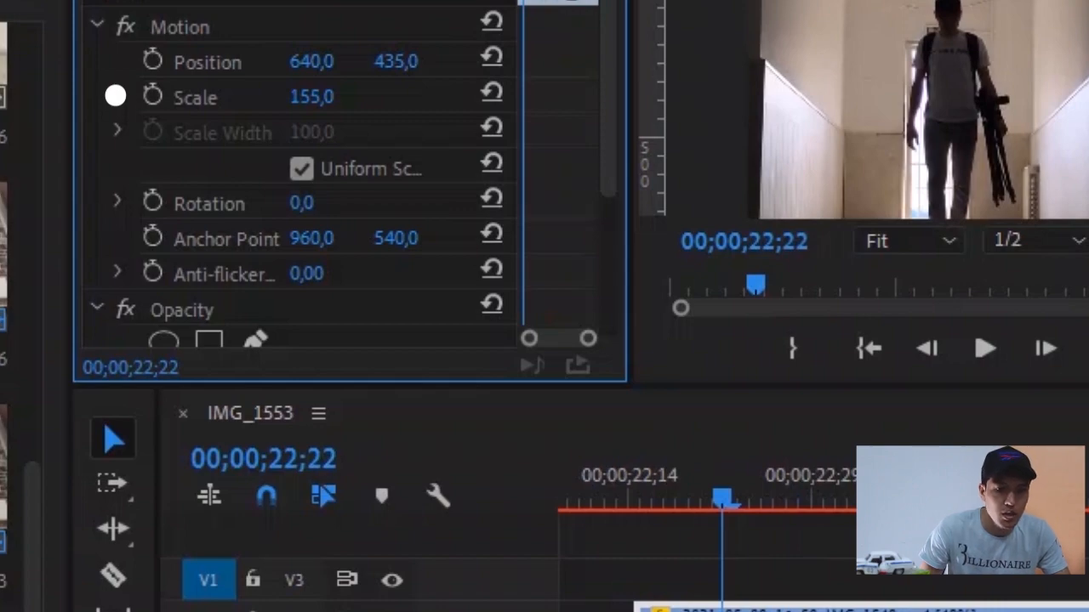
{"action": "left_click_drag", "start_coordinate": [311, 97], "coordinate": [329, 97]}
{"action": "left_click_drag", "start_coordinate": [396, 62], "coordinate": [423, 62]}
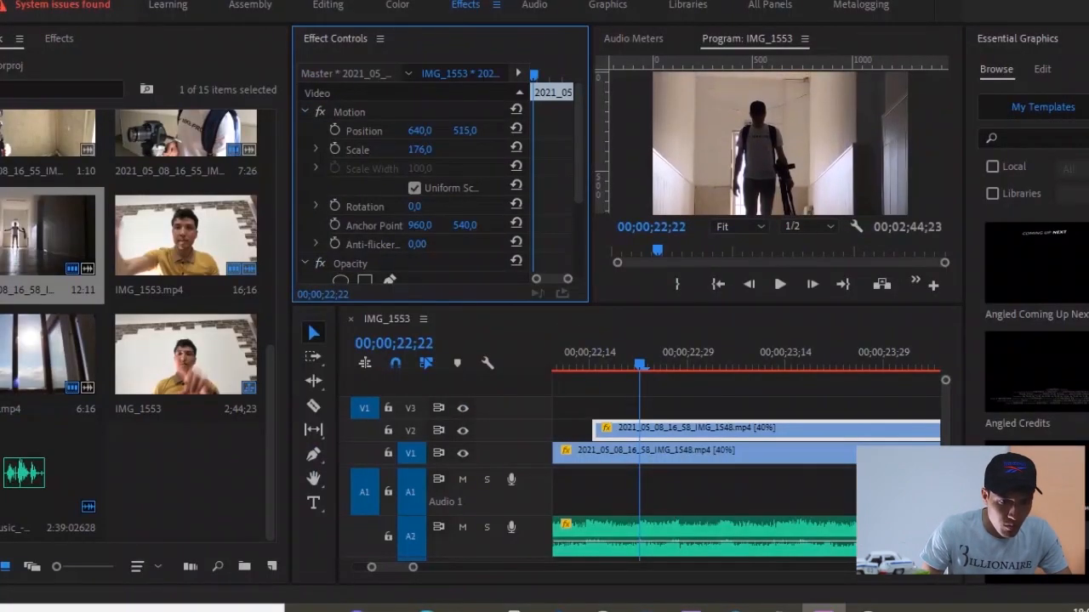
{"action": "mouse_move", "coordinate": [419, 131]}
{"action": "left_mouse_down"}
{"action": "mouse_move", "coordinate": [458, 131]}
{"action": "mouse_move", "coordinate": [405, 131]}
{"action": "left_mouse_up"}
{"action": "left_click", "coordinate": [667, 352]}
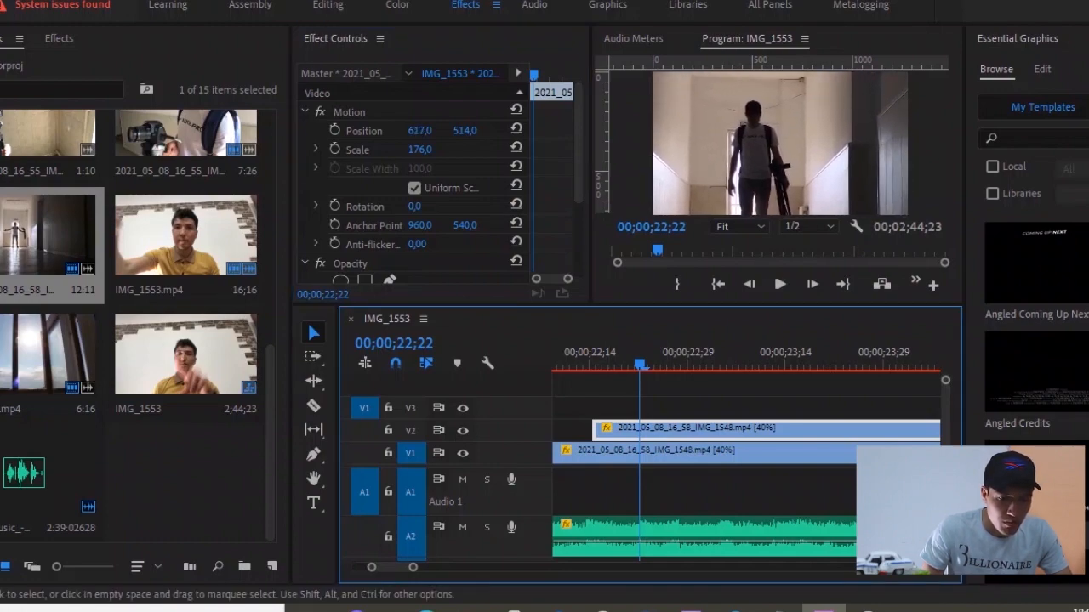
- Step the playhead back to 00;00;22;15 and play the enlarged V2 copy from its beginning
{"action": "key", "text": "Left"}
{"action": "key", "text": "Left"}
{"action": "key", "text": "Left"}
{"action": "key", "text": "Left"}
{"action": "key", "text": "Left"}
{"action": "key", "text": "Left"}
{"action": "key", "text": "Left"}
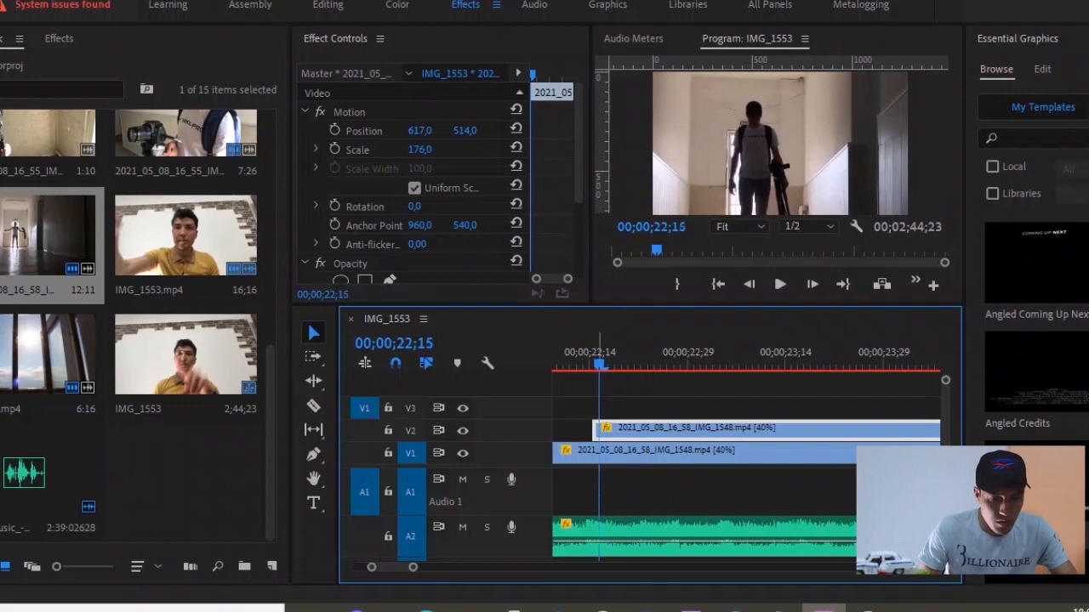
{"action": "key", "text": "equal"}
{"action": "key", "text": "equal"}
{"action": "scroll", "coordinate": [695, 485], "scroll_direction": "down", "scroll_amount": 3}
{"action": "key", "text": "space"}
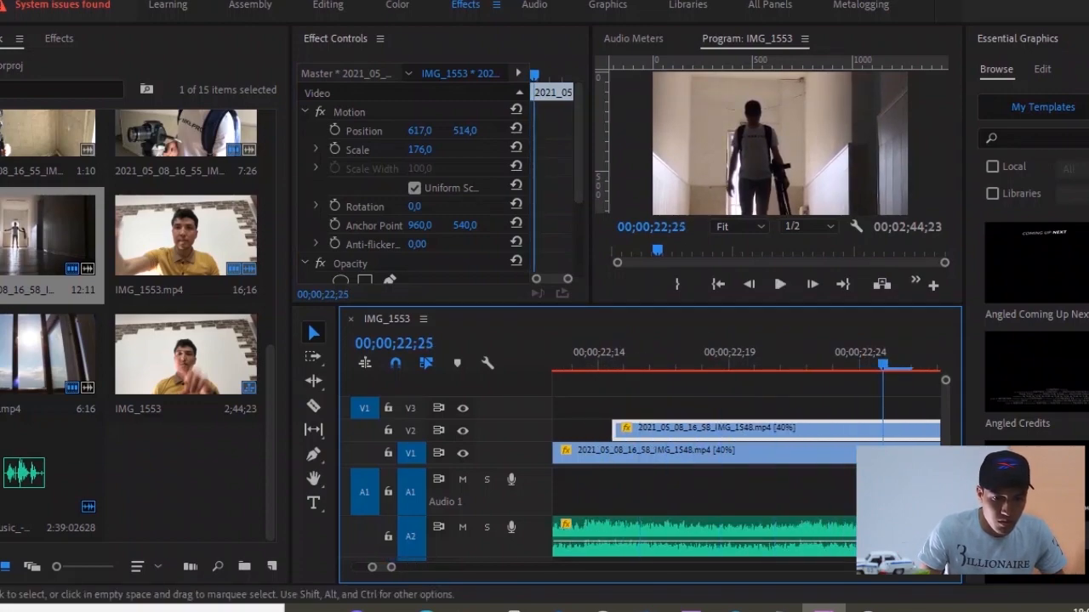
- Park the playhead at 00;00;22;22 and trim the start of the V2 copy to about one frame before it
{"action": "key", "text": "Left"}
{"action": "key", "text": "Left"}
{"action": "key", "text": "Left"}
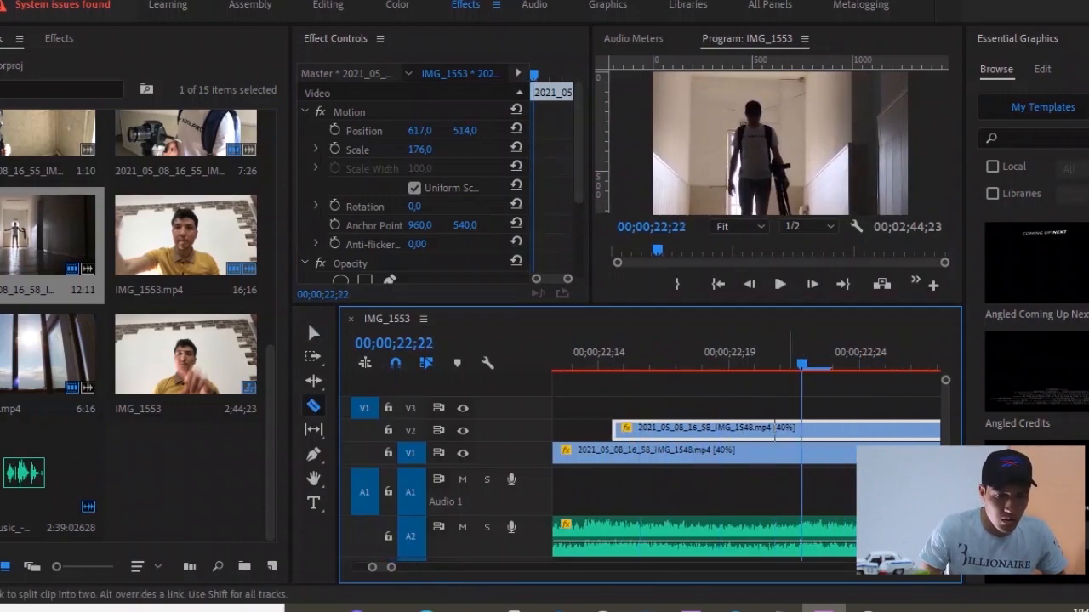
{"action": "left_click_drag", "start_coordinate": [614, 428], "coordinate": [819, 429]}
- Split the V2 copy one frame after the playhead and trim the start of the remaining piece to leave a short gap
{"action": "key", "text": "c"}
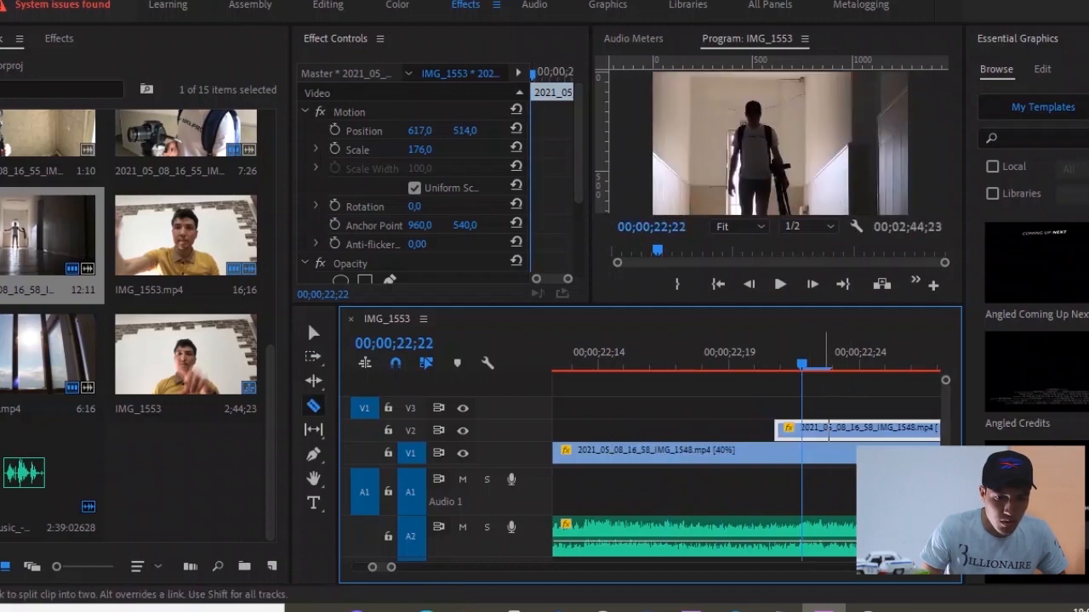
{"action": "left_click", "coordinate": [829, 429]}
{"action": "key", "text": "v"}
{"action": "left_click", "coordinate": [858, 429]}
{"action": "scroll", "coordinate": [791, 431], "scroll_direction": "down", "scroll_amount": 2}
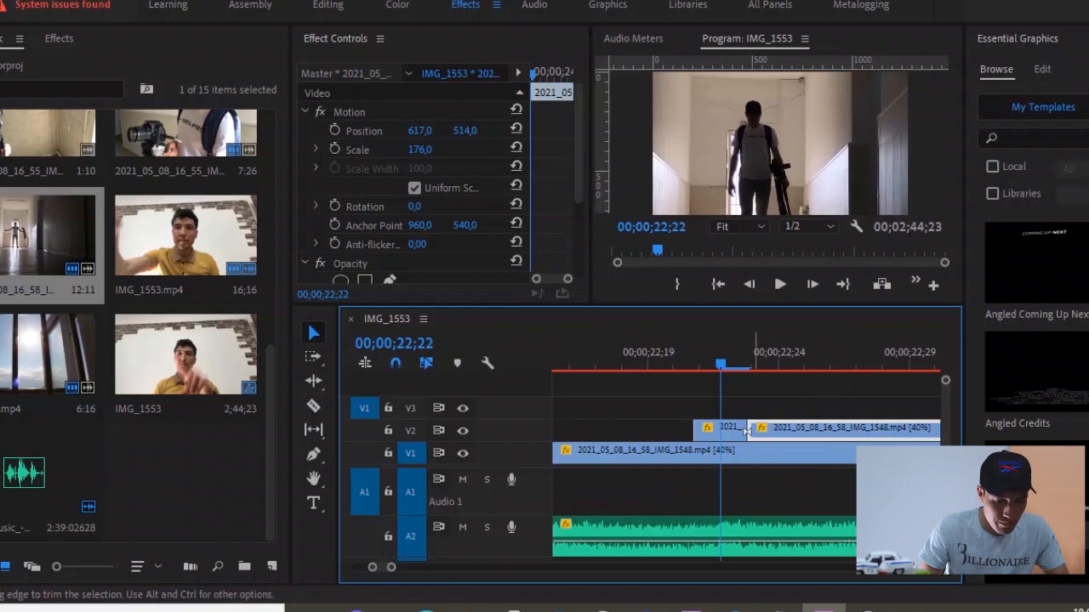
{"action": "left_click_drag", "start_coordinate": [747, 431], "coordinate": [829, 432]}
- Play from 00;00;22;18 across the short enlarged piece on V2 into the piece after the gap
{"action": "key", "text": "minus"}
{"action": "left_click", "coordinate": [697, 354]}
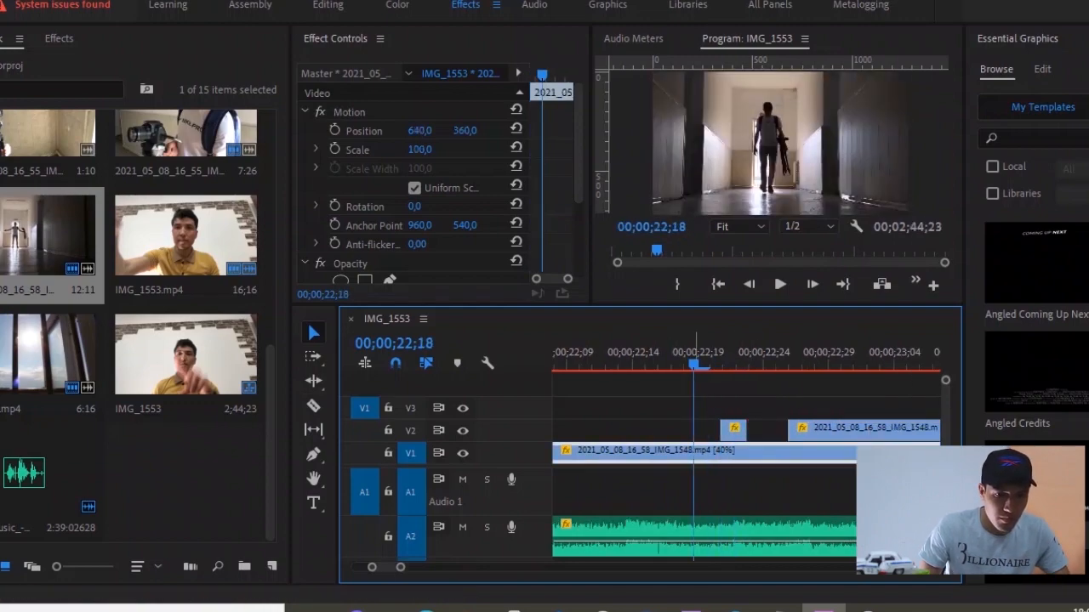
{"action": "key", "text": "space"}
{"action": "key", "text": "space"}
{"action": "scroll", "coordinate": [723, 425], "scroll_direction": "down", "scroll_amount": 1}
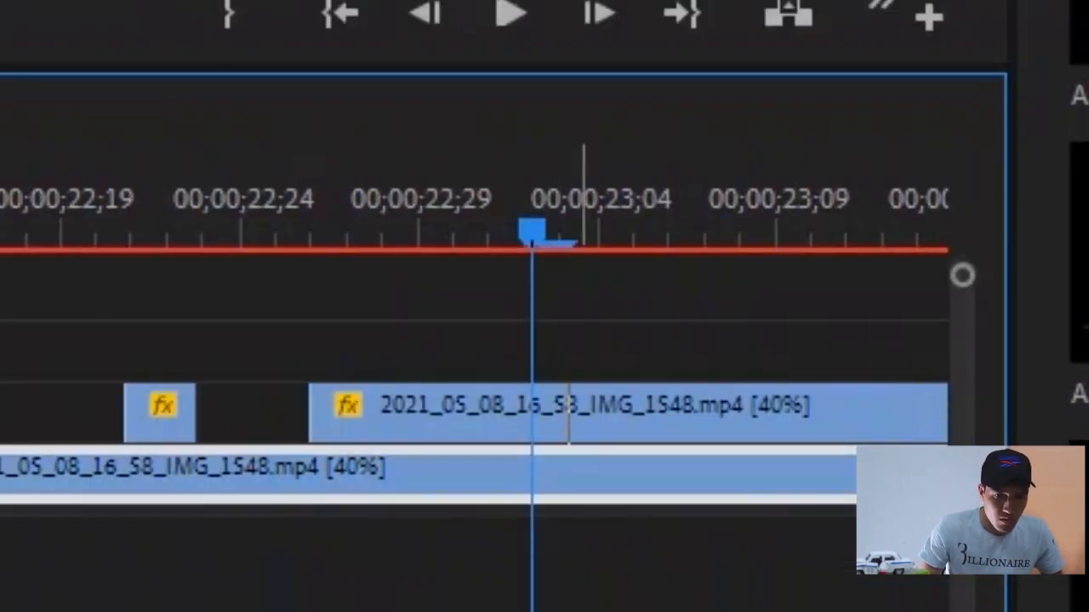
- Split the last V2 piece at about 00;00;23;03 and 00;00;23;07 and remove the section between the two cuts
{"action": "left_click", "coordinate": [589, 414]}
{"action": "left_click", "coordinate": [724, 414]}
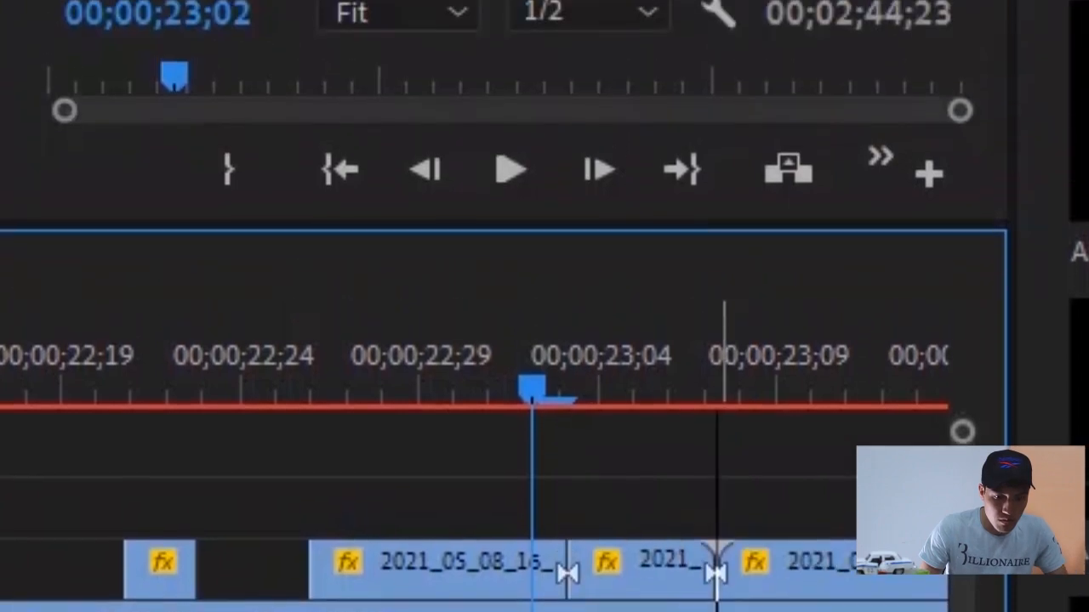
{"action": "key", "text": "v"}
{"action": "left_click", "coordinate": [657, 414]}
- Play the V2 flashes from about 00;00;22;18 past the last clip's end, and move the playhead back to 00;00;24;07
{"action": "left_click", "coordinate": [25, 425]}
{"action": "key", "text": "space"}
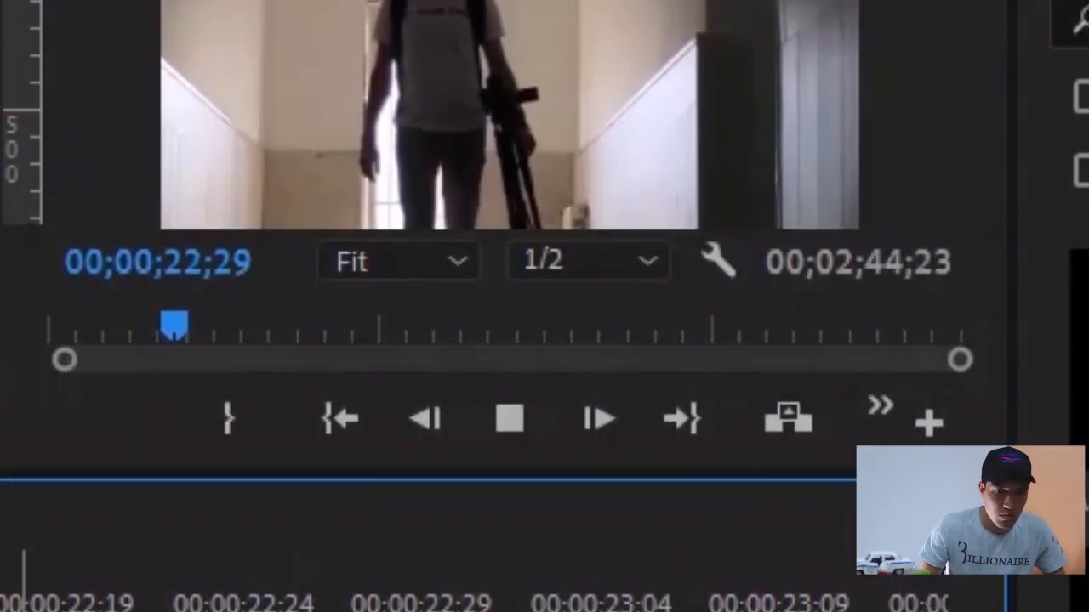
{"action": "key", "text": "space"}
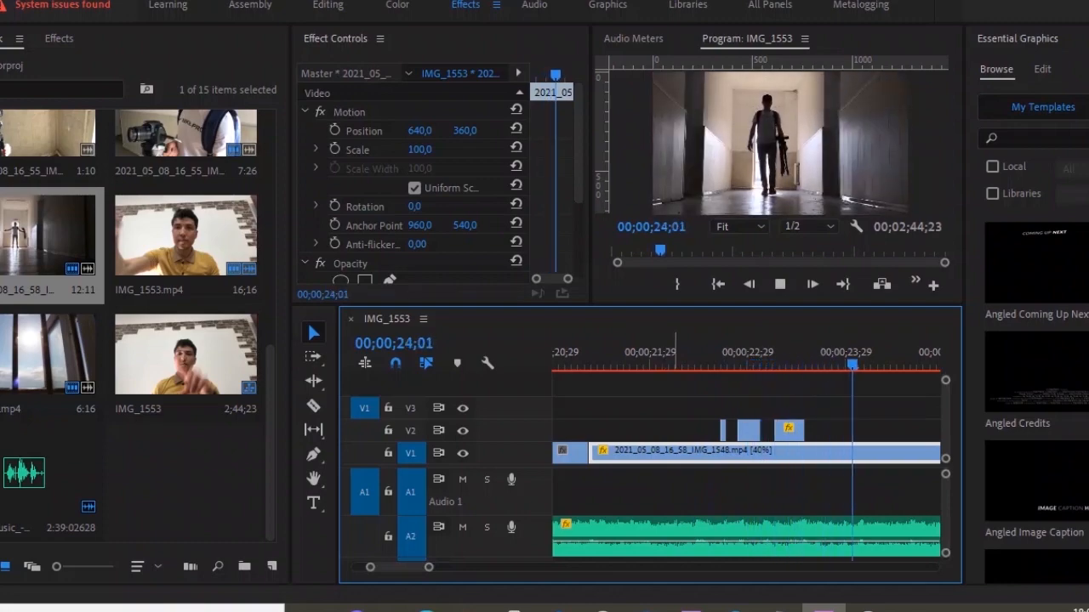
{"action": "key", "text": "minus"}
{"action": "key", "text": "minus"}
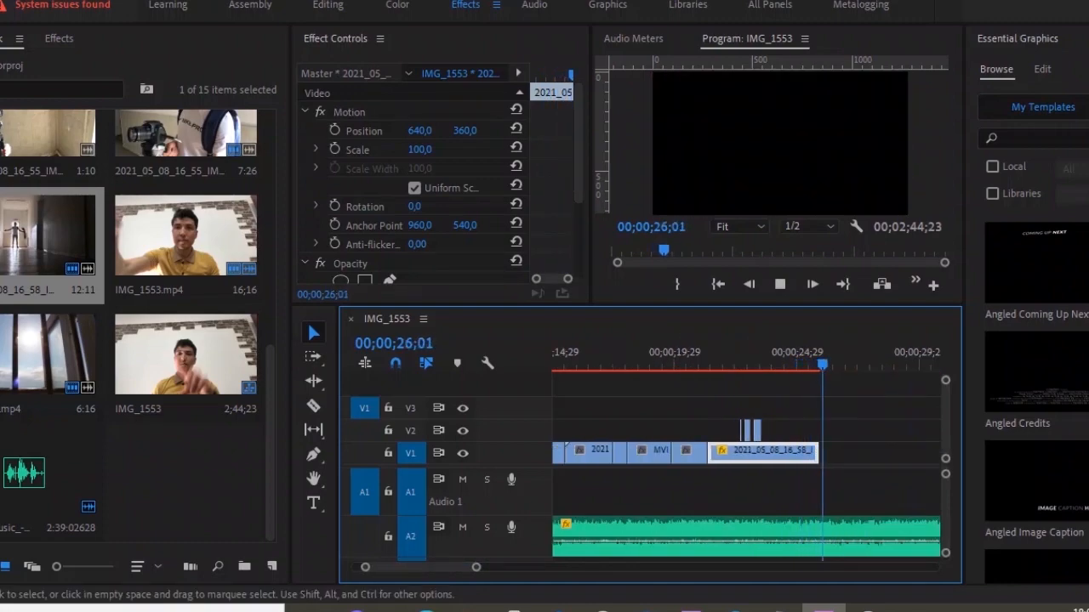
{"action": "key", "text": "space"}
{"action": "left_click_drag", "start_coordinate": [793, 353], "coordinate": [779, 353]}
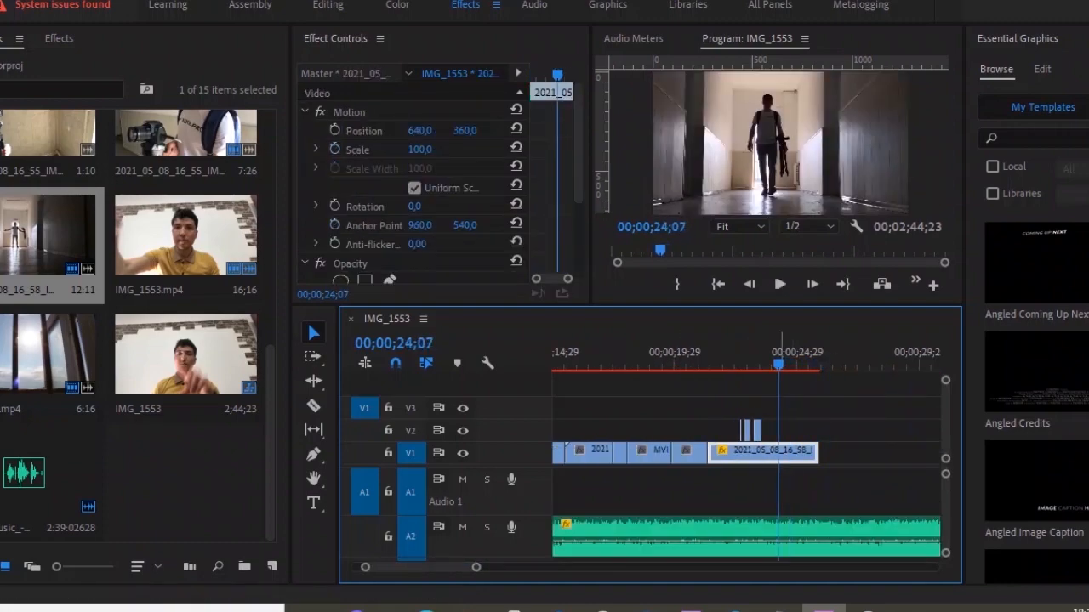
- Play the sequence from its very beginning, and scrub ahead to the window shot at 00;00;19;07
{"action": "key", "text": "minus"}
{"action": "key", "text": "minus"}
{"action": "key", "text": "Home"}
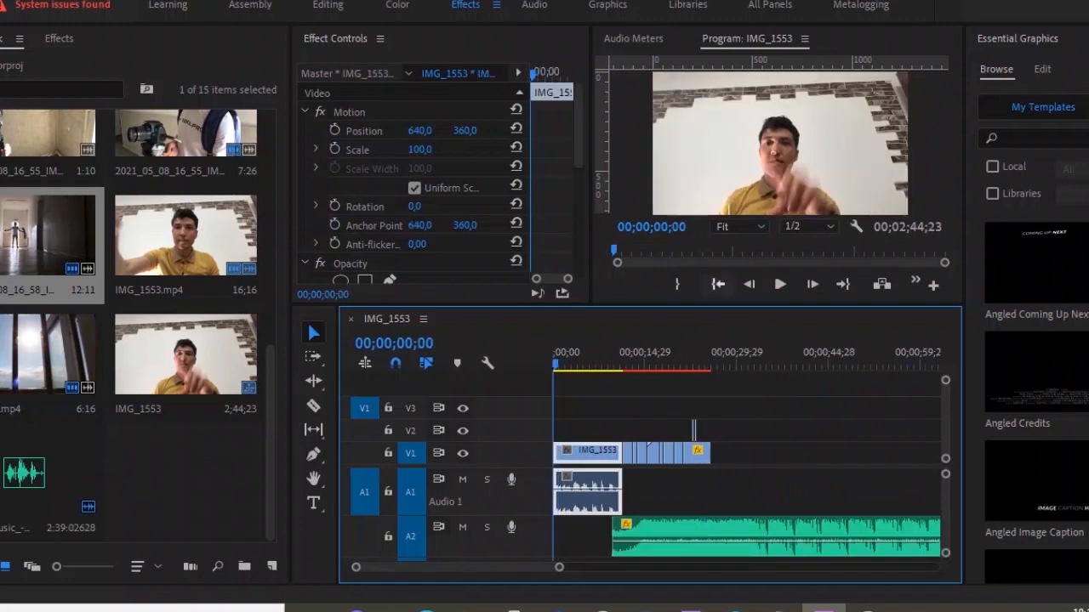
{"action": "left_click", "coordinate": [780, 284]}
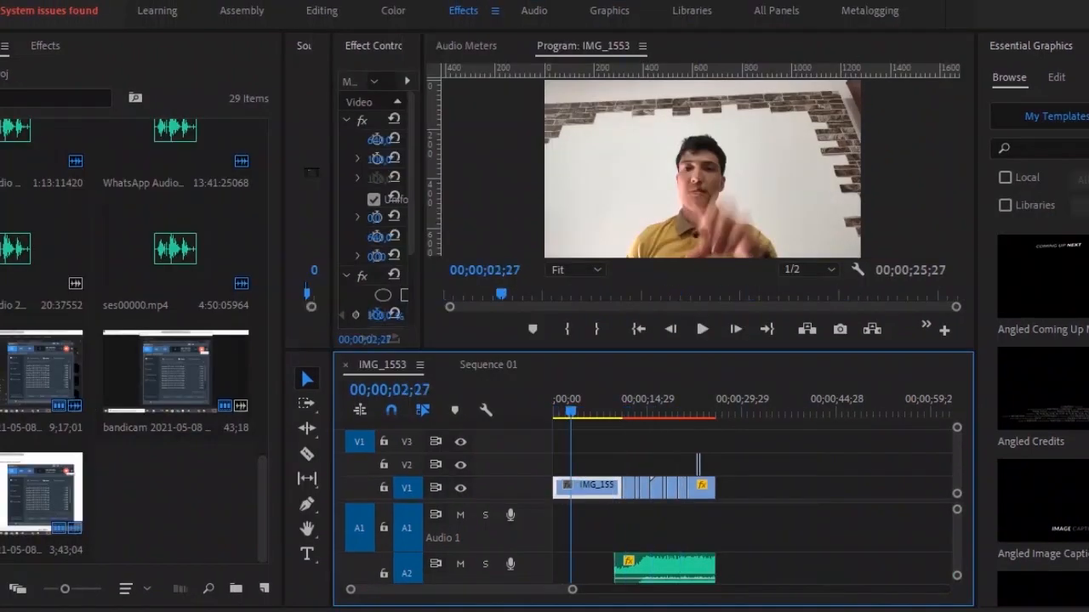
{"action": "left_click_drag", "start_coordinate": [571, 412], "coordinate": [675, 412]}
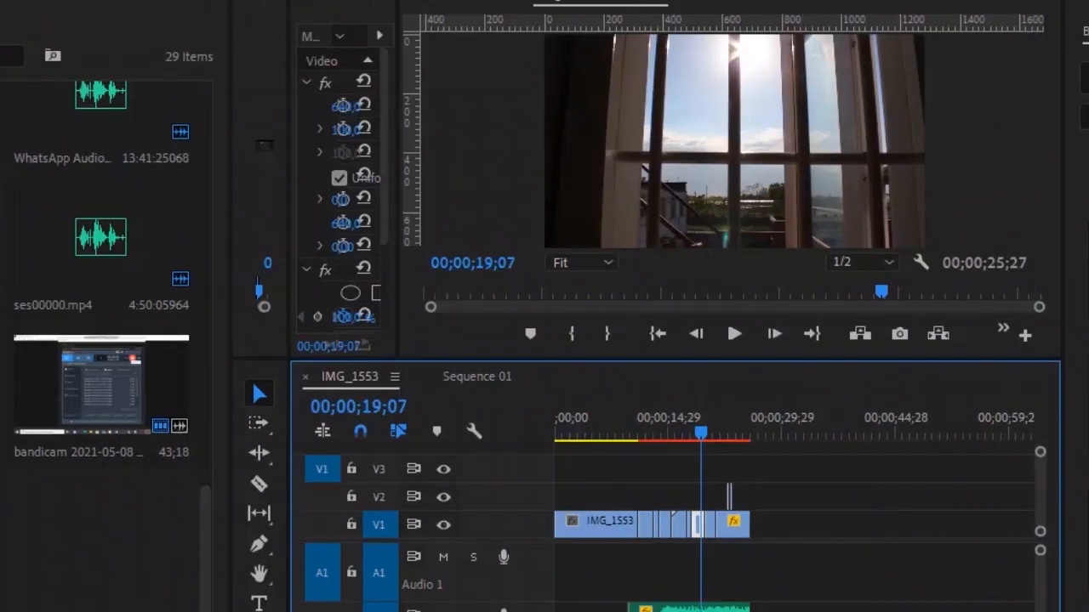
{"action": "left_click", "coordinate": [22, 11]}
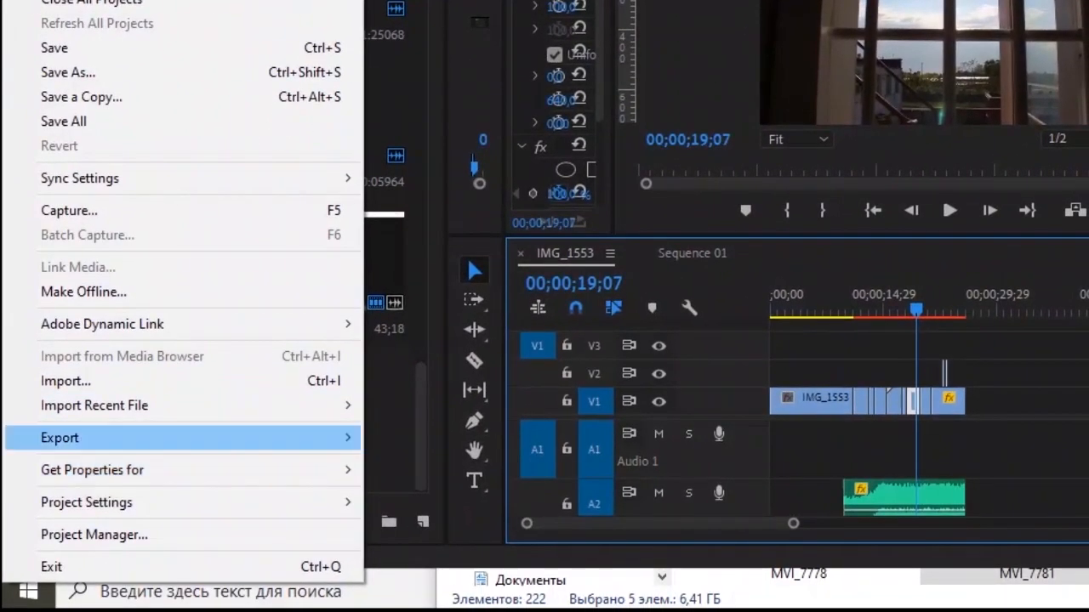
{"action": "mouse_move", "coordinate": [195, 565]}
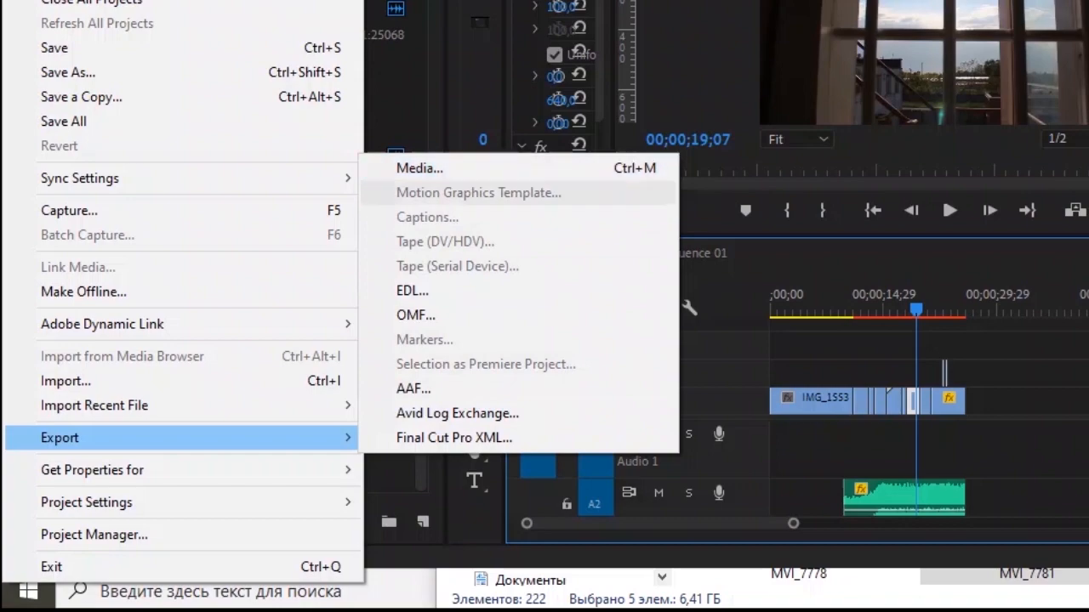
{"action": "left_click", "coordinate": [765, 187]}
{"action": "left_click_drag", "start_coordinate": [916, 309], "coordinate": [907, 310]}
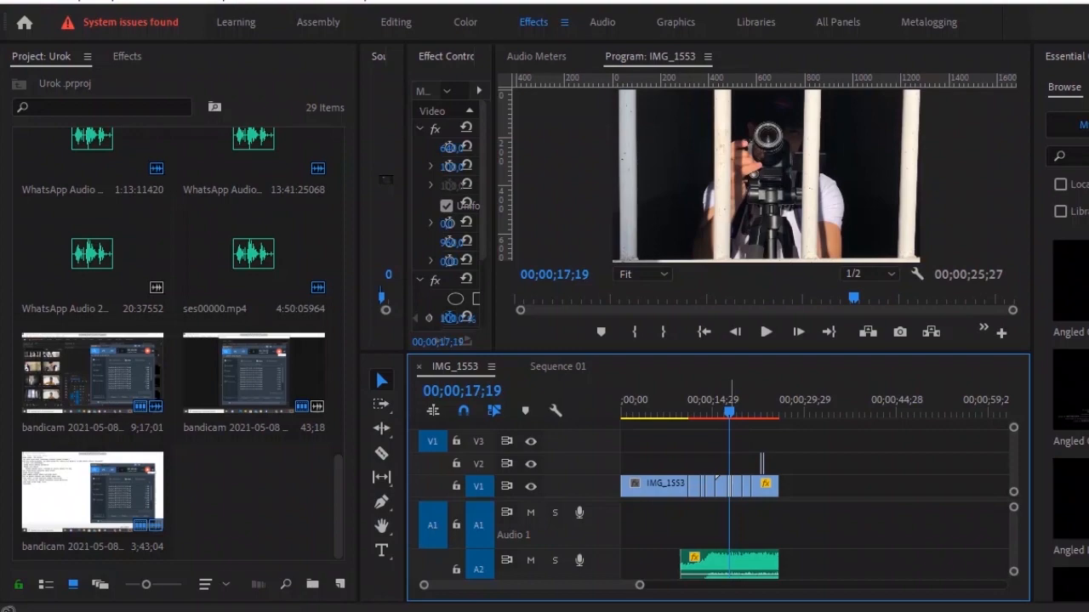
- Open the media export settings for the IMG_1553 sequence and choose H.264 as the format
{"action": "key", "text": "ctrl+m"}
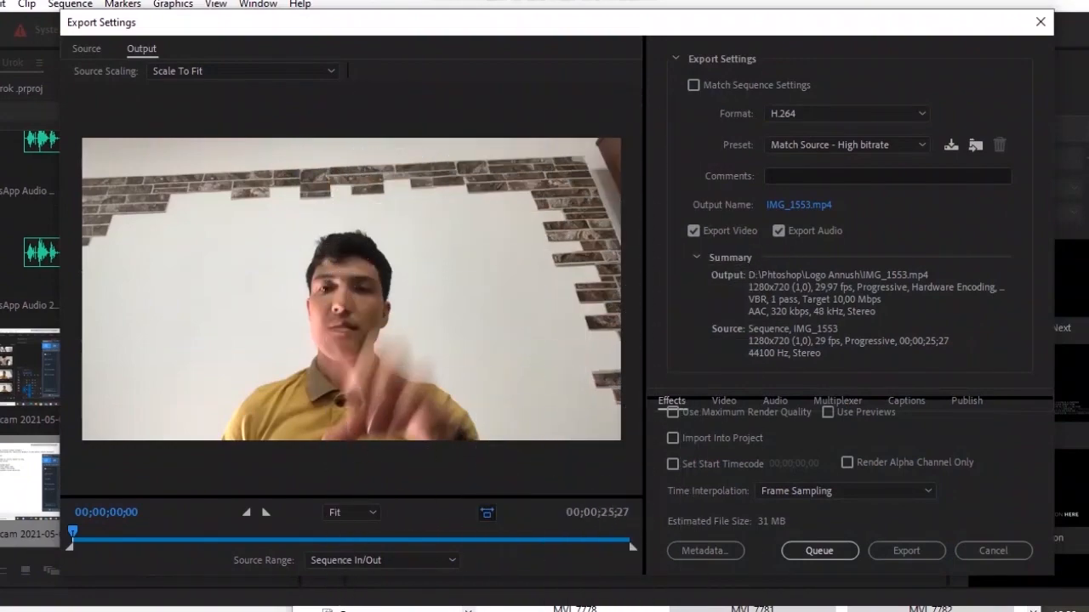
{"action": "left_click", "coordinate": [893, 113]}
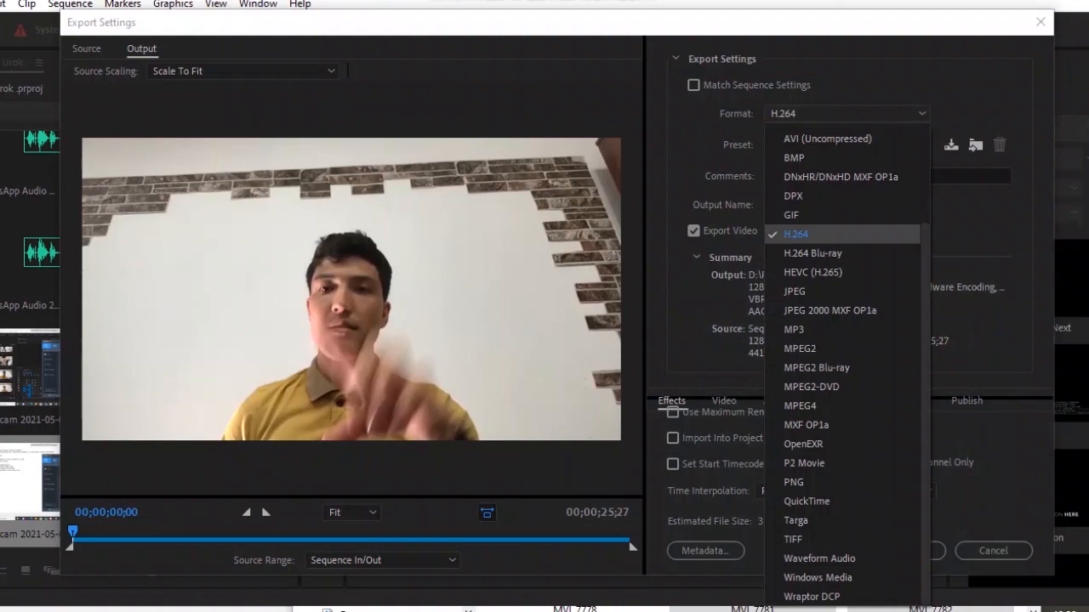
{"action": "scroll", "coordinate": [842, 253], "scroll_direction": "up", "scroll_amount": 3}
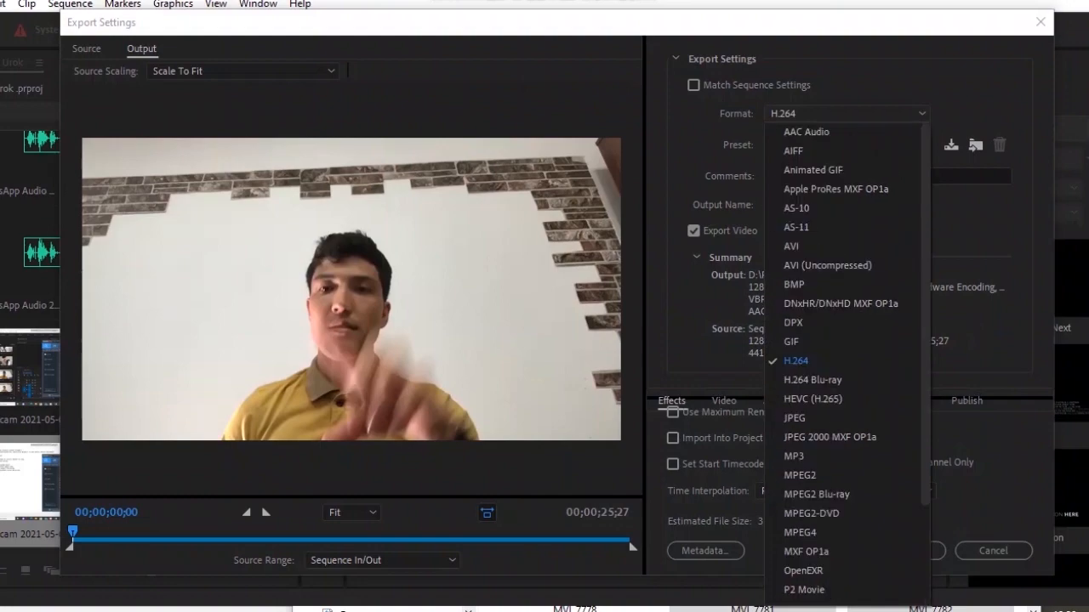
{"action": "scroll", "coordinate": [842, 366], "scroll_direction": "down", "scroll_amount": 3}
{"action": "left_click", "coordinate": [796, 235]}
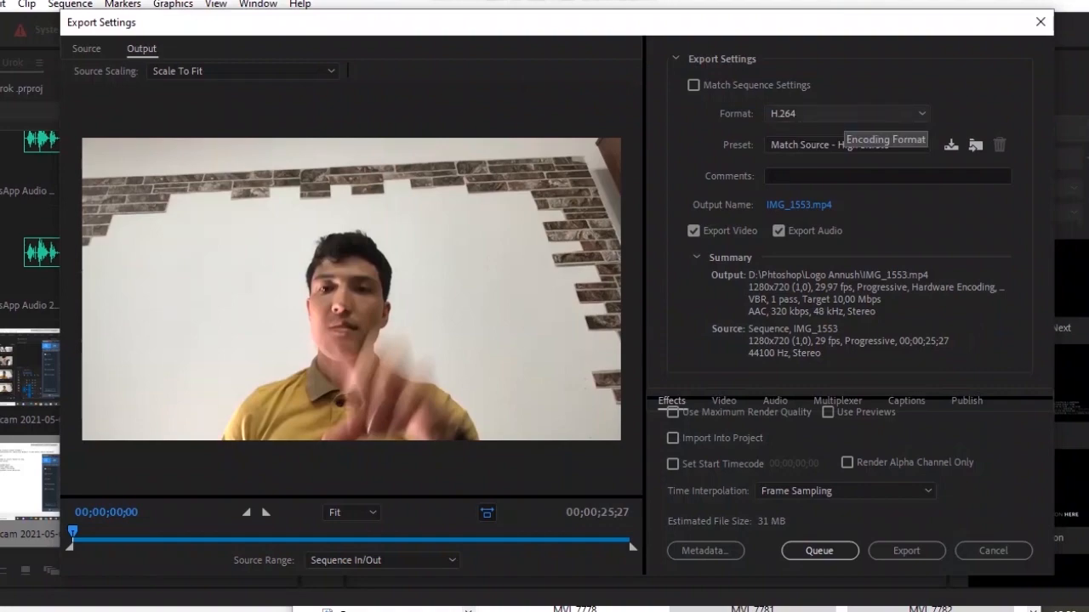
{"action": "left_click", "coordinate": [817, 115]}
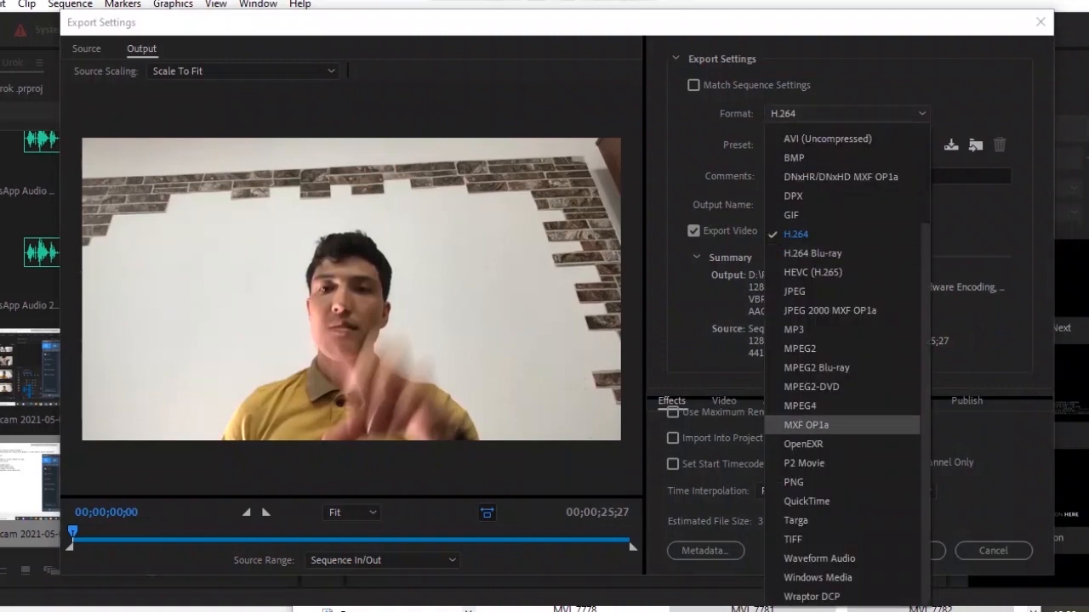
{"action": "left_click", "coordinate": [796, 234]}
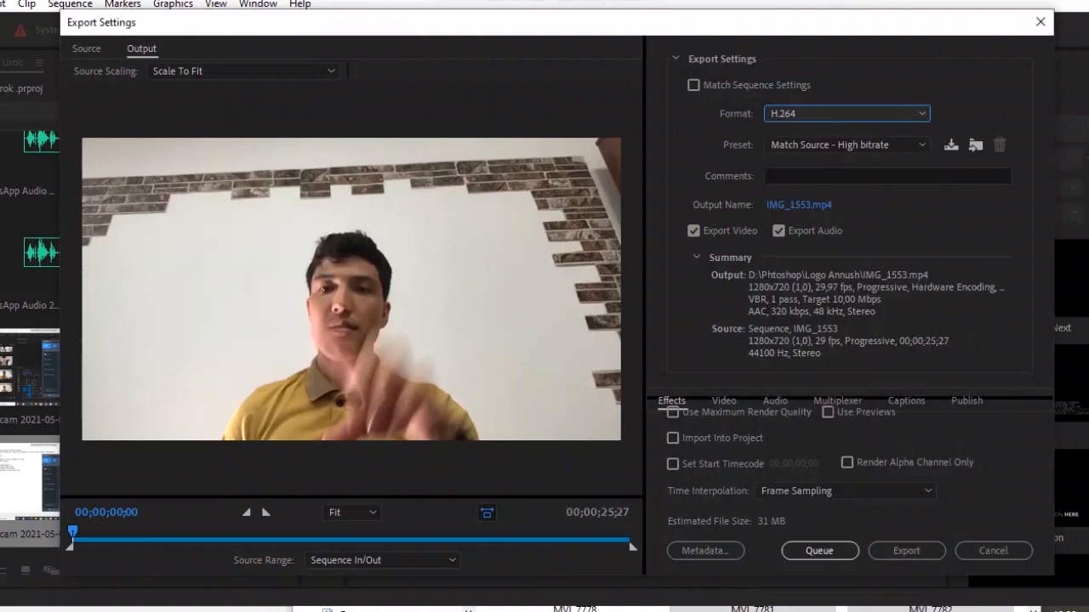
- Browse the H.264 presets down to the YouTube ones, keeping Match Source - High bitrate
{"action": "left_click", "coordinate": [843, 145]}
{"action": "scroll", "coordinate": [851, 388], "scroll_direction": "down", "scroll_amount": 5}
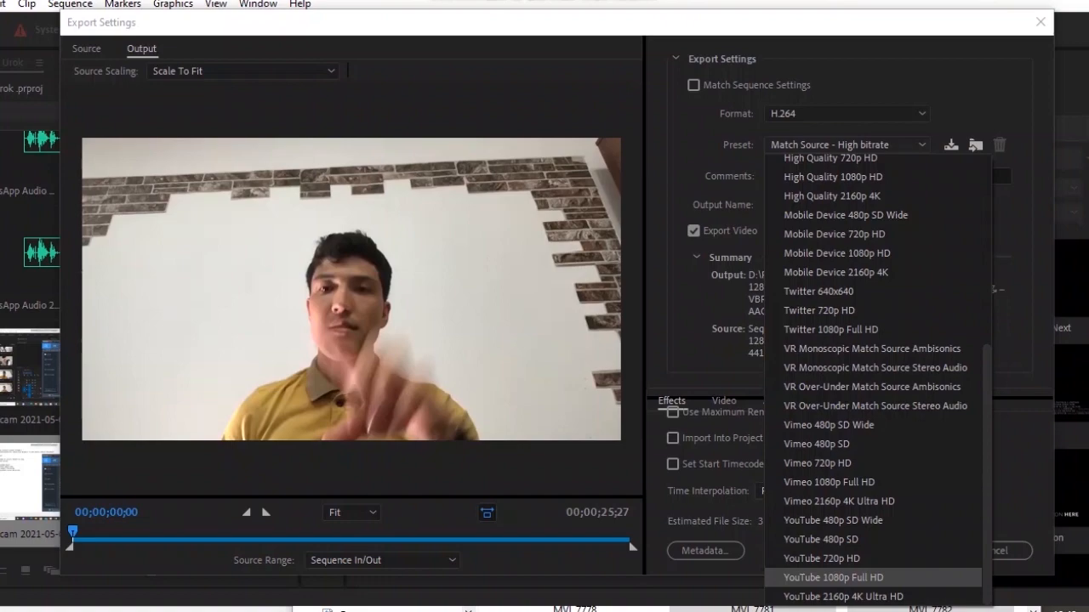
{"action": "key", "text": "Escape"}
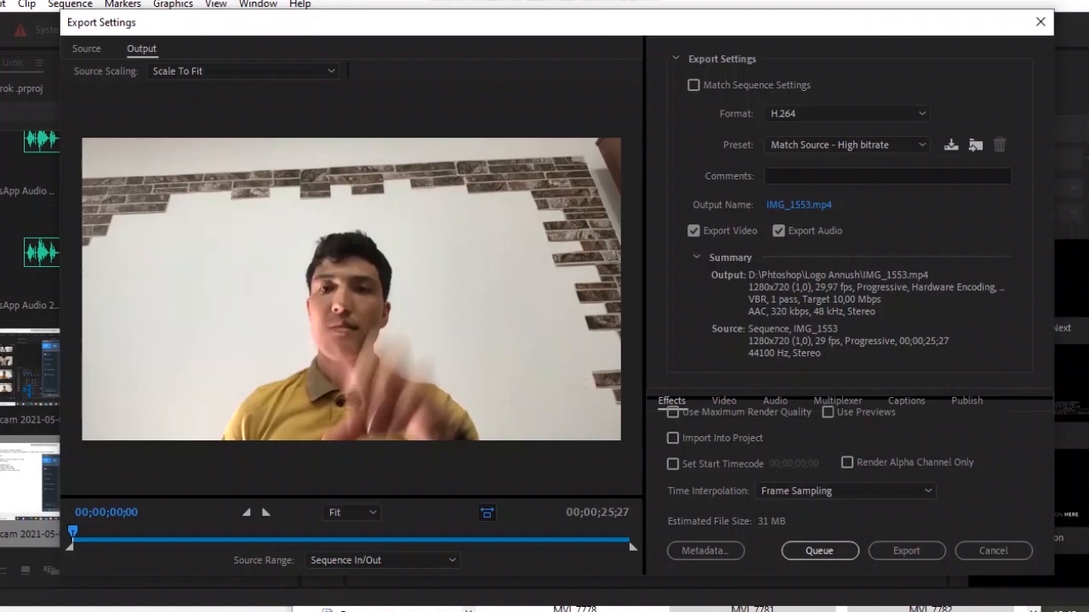
- Name the output file "1nji video" as an MP4 and start exporting the sequence
{"action": "left_click", "coordinate": [799, 205]}
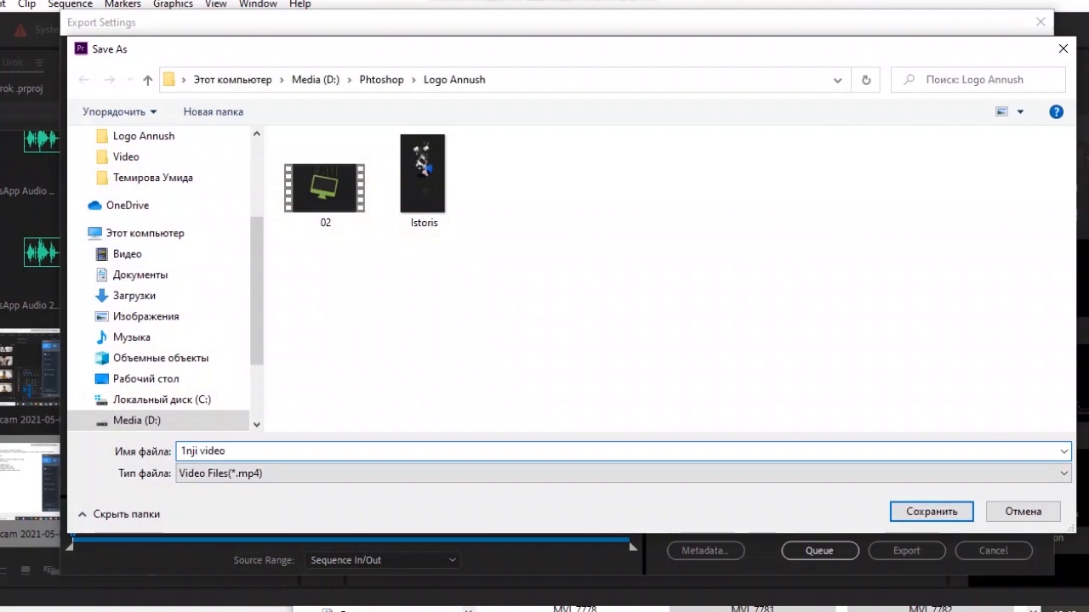
{"action": "key", "text": "Return"}
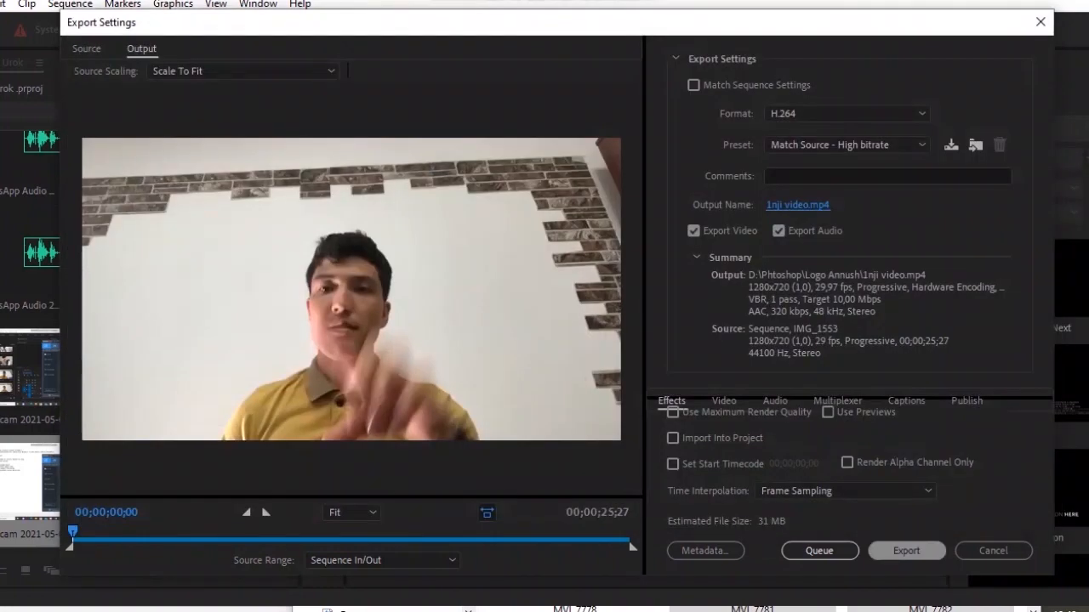
{"action": "key", "text": "Return"}
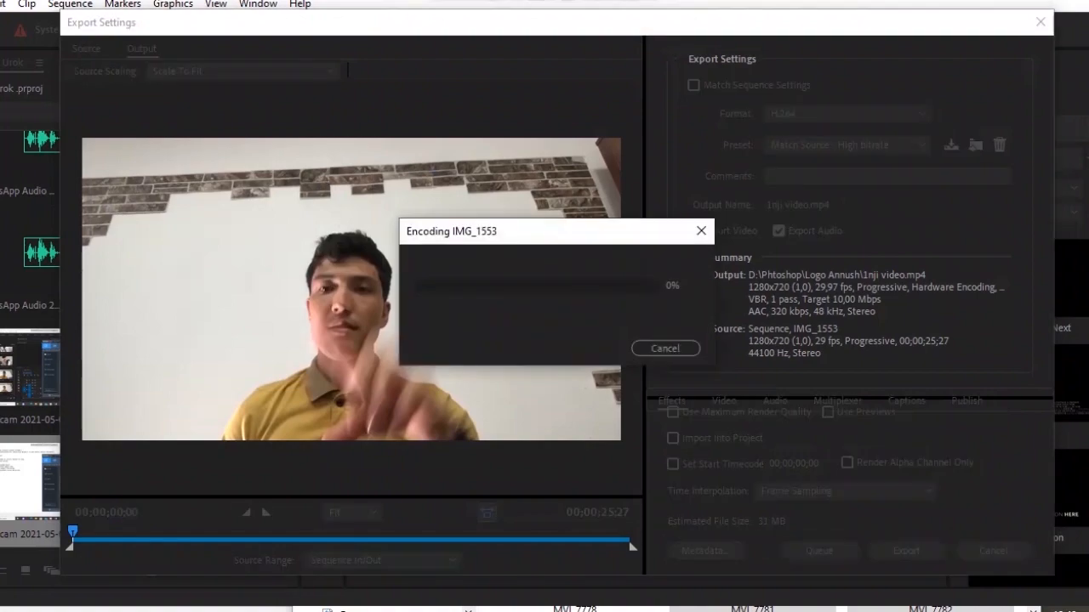